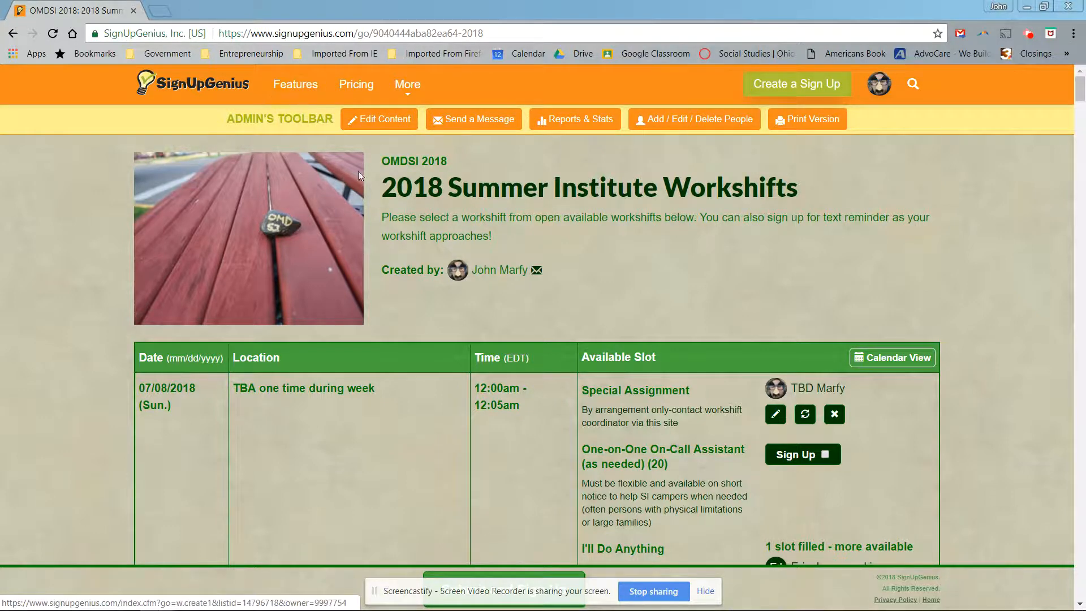
# Step: Open the 2018 Summer Institute Workshifts sign-up for editing and examine its list of dates, times and locations
pyautogui.click(364, 117)
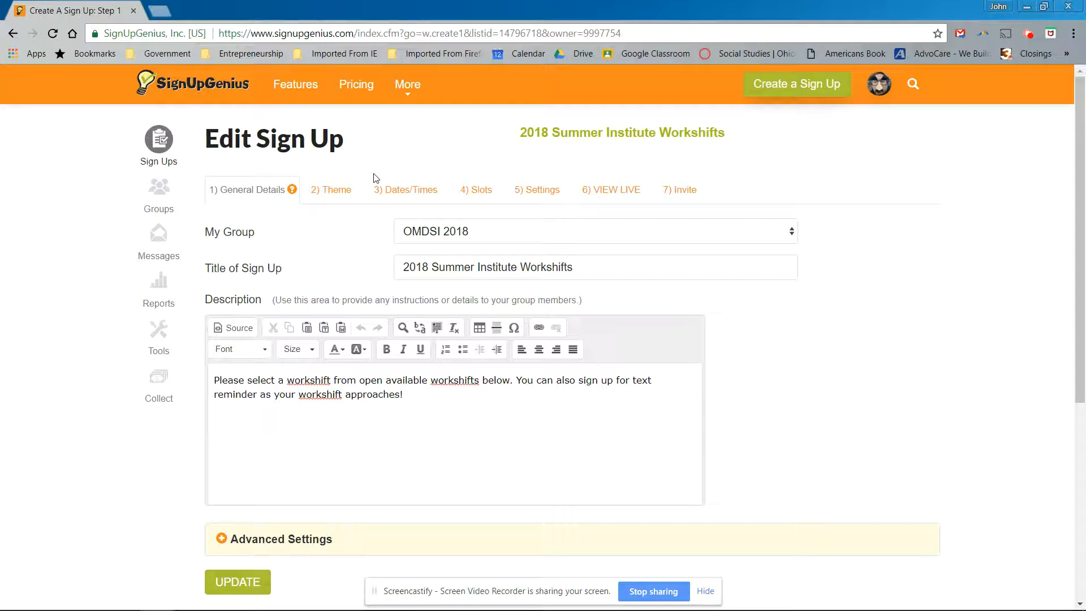
pyautogui.click(395, 191)
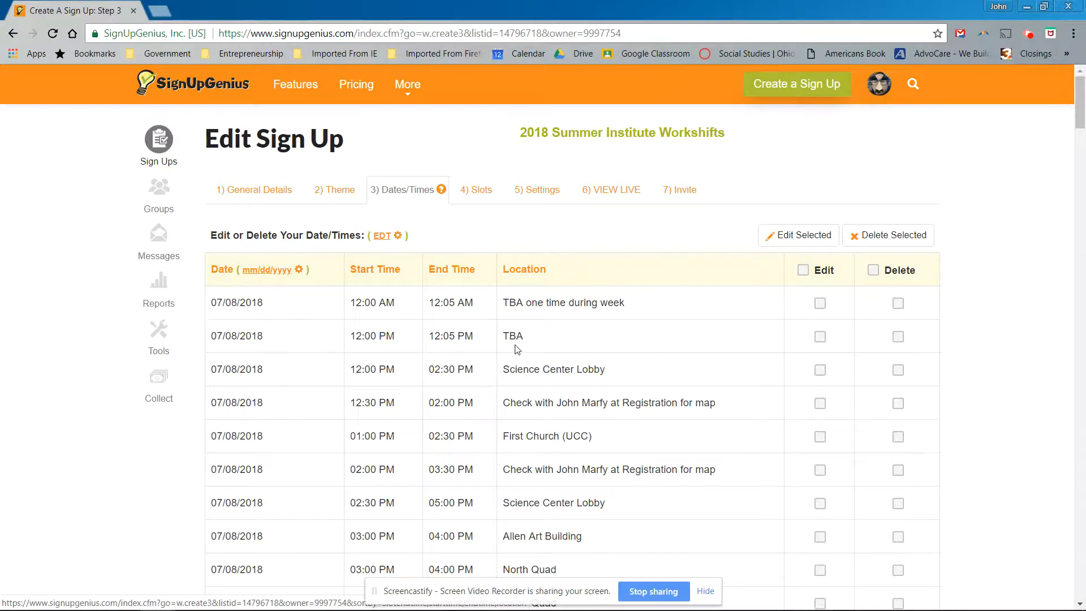
pyautogui.scroll(-11, 472, 348)
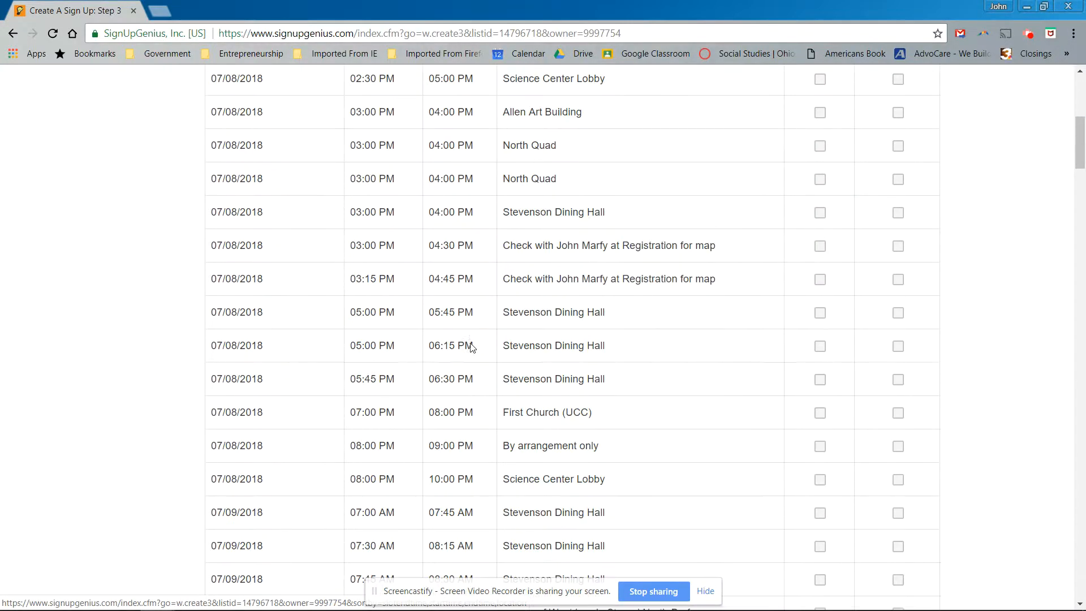
pyautogui.scroll(11, 472, 338)
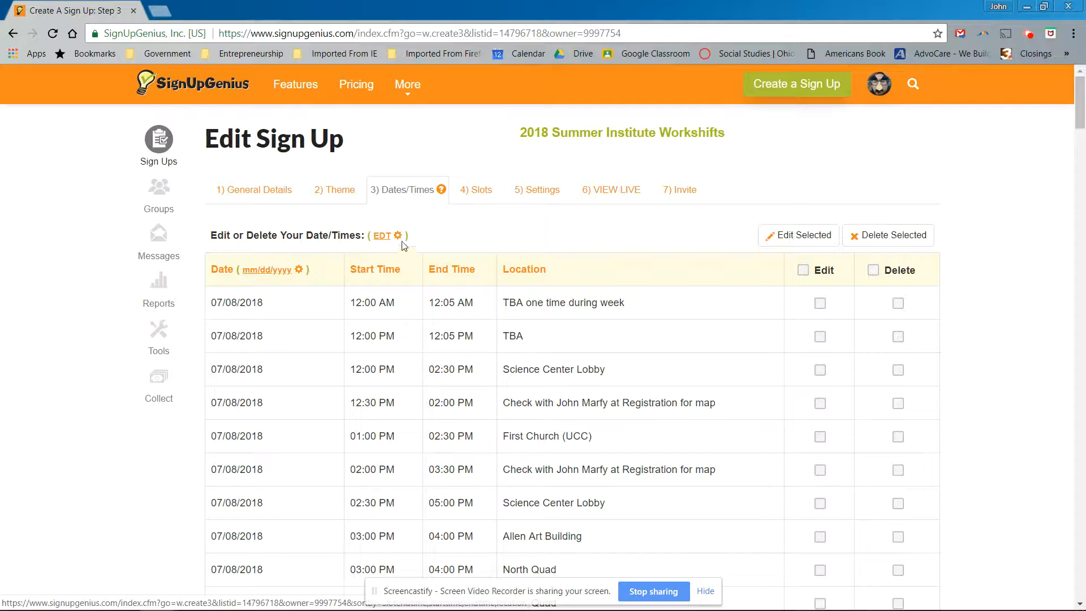
pyautogui.scroll(-9, 427, 395)
pyautogui.scroll(-20, 427, 394)
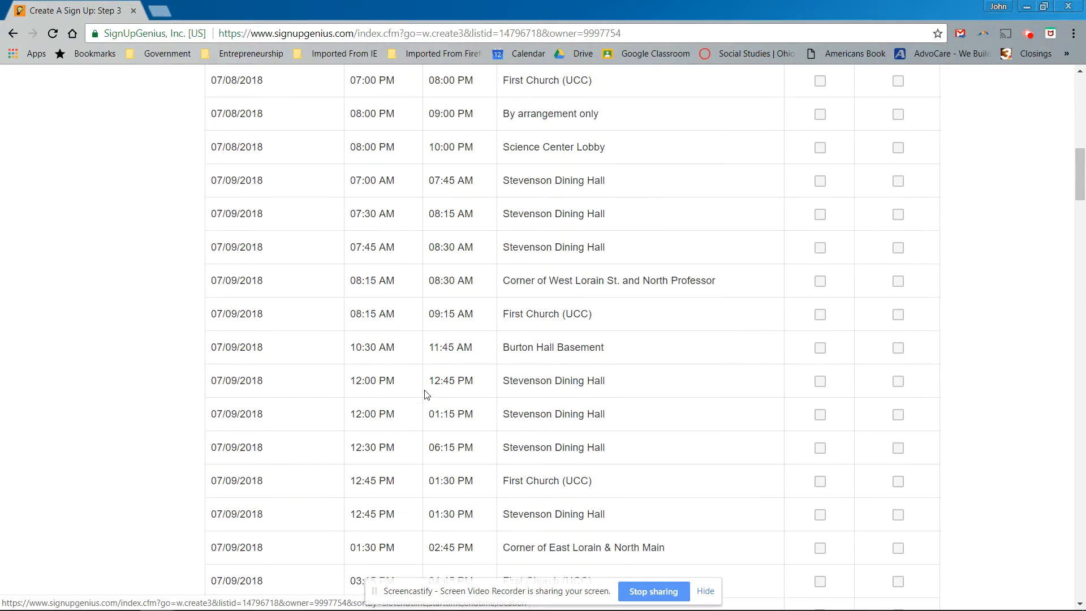
pyautogui.scroll(5, 427, 394)
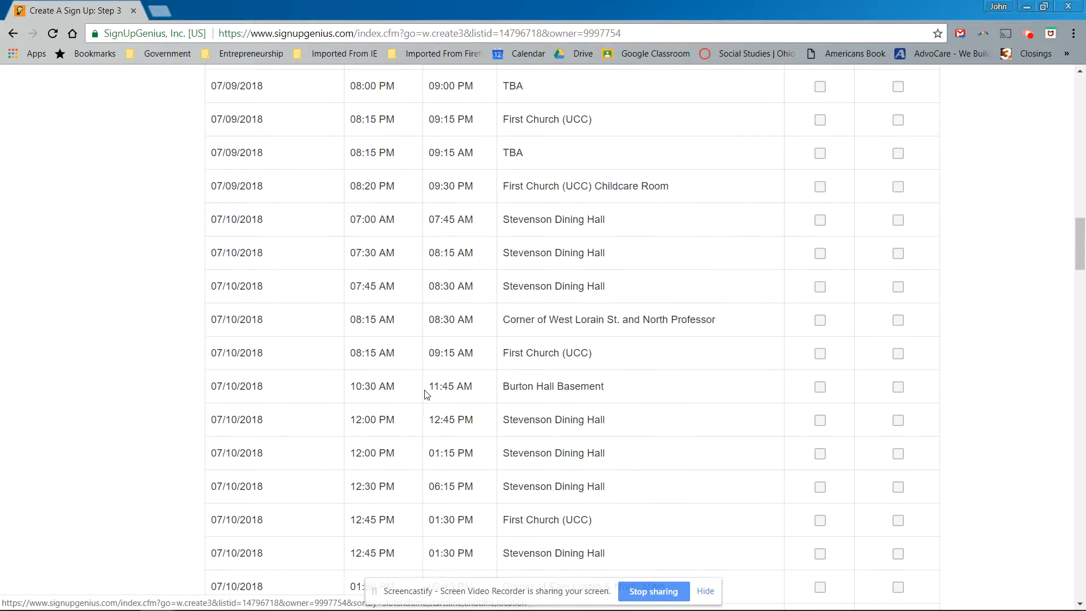
pyautogui.scroll(-7, 427, 395)
pyautogui.scroll(20, 427, 394)
pyautogui.scroll(-20, 427, 394)
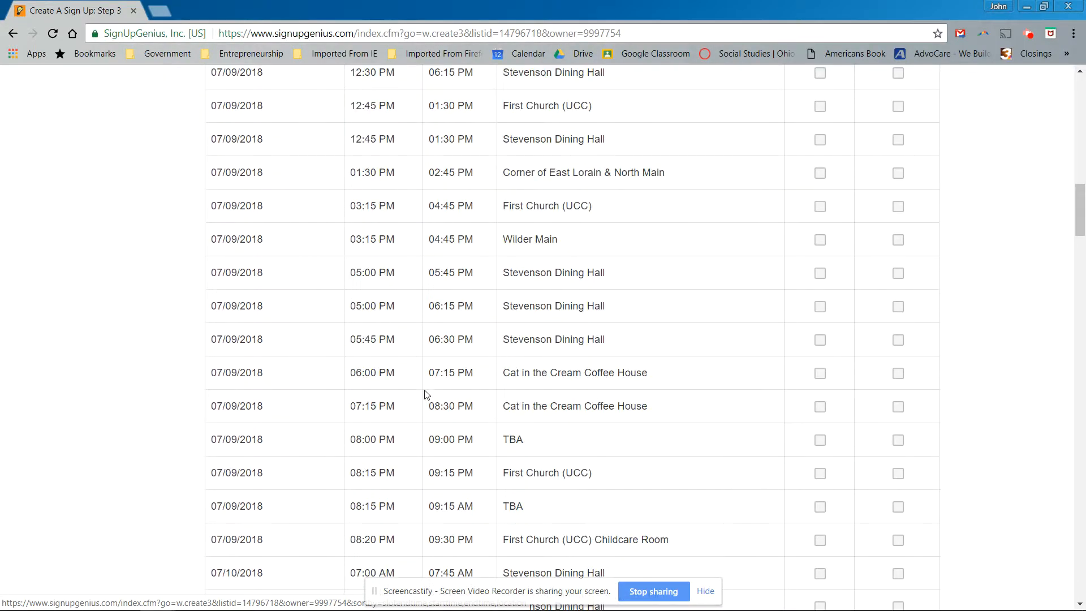
pyautogui.scroll(-4, 427, 395)
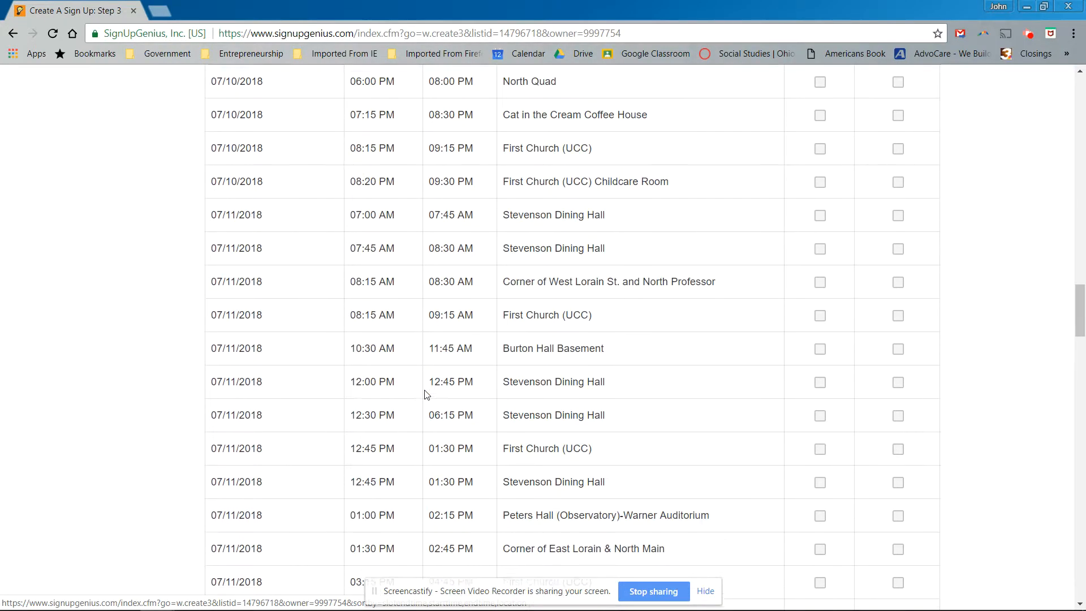
pyautogui.scroll(18, 427, 395)
pyautogui.scroll(20, 427, 395)
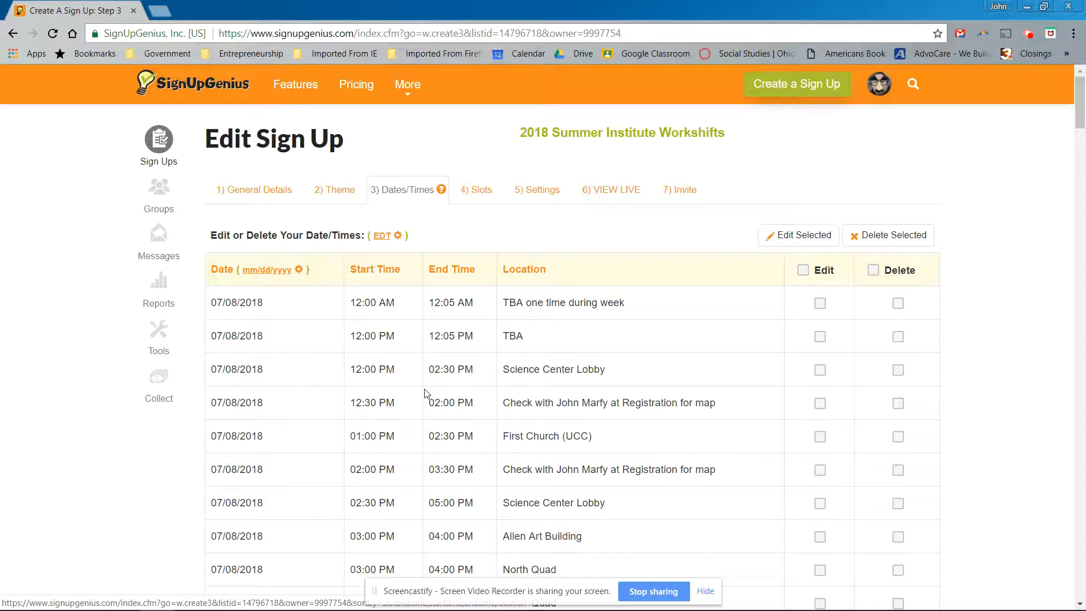
# Step: Examine the existing sign-up slots with their wanted counts, help comments and dates, through to the area for adding new slots
pyautogui.click(477, 194)
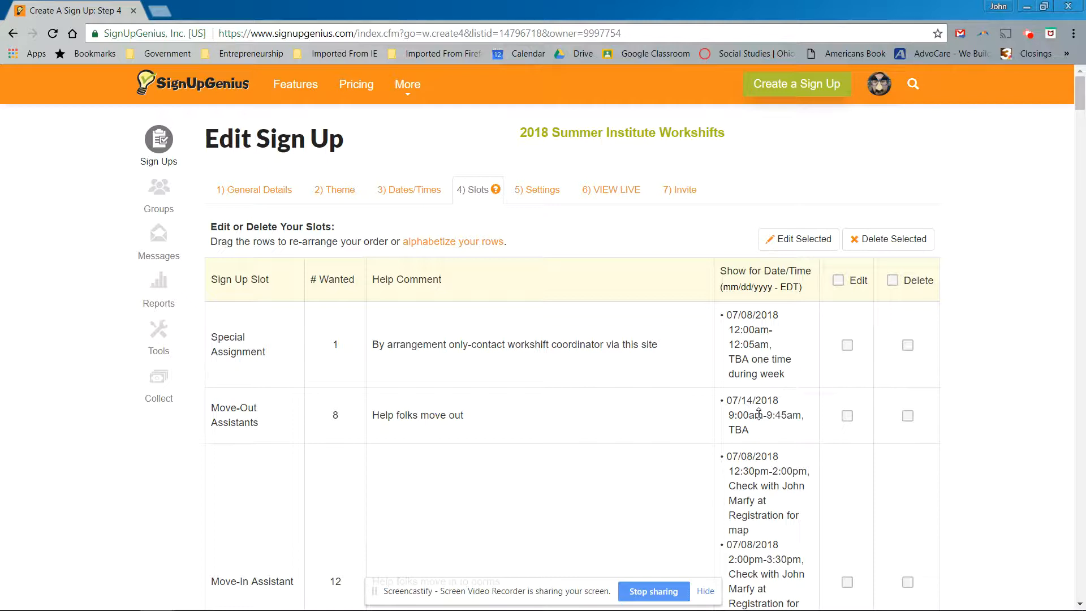
pyautogui.moveTo(251, 408)
pyautogui.mouseDown()
pyautogui.moveTo(247, 514)
pyautogui.moveTo(259, 411)
pyautogui.moveTo(259, 425)
pyautogui.mouseUp()
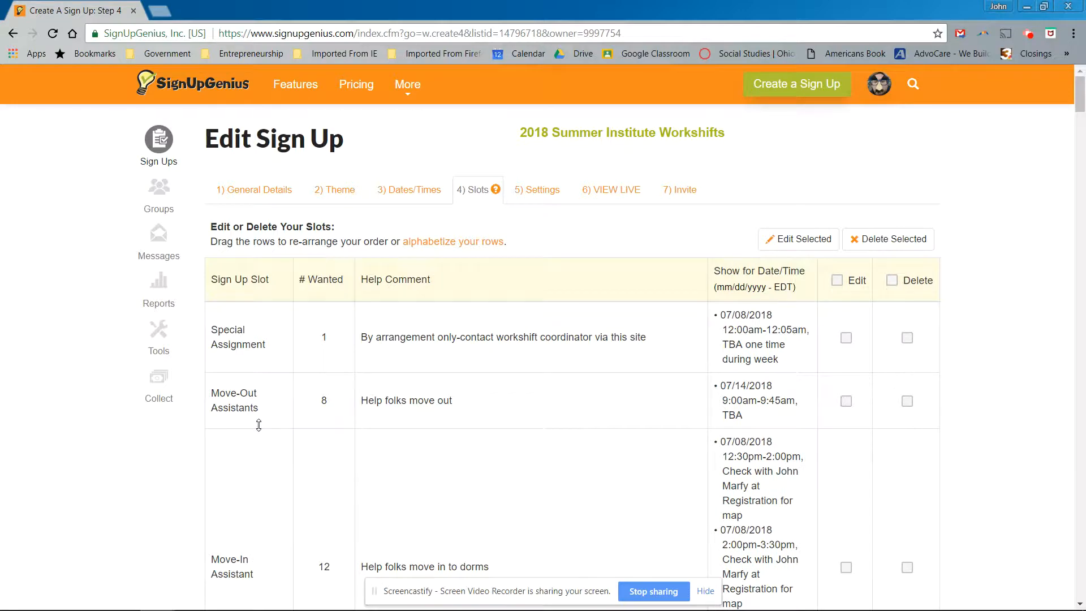
pyautogui.scroll(-4, 260, 460)
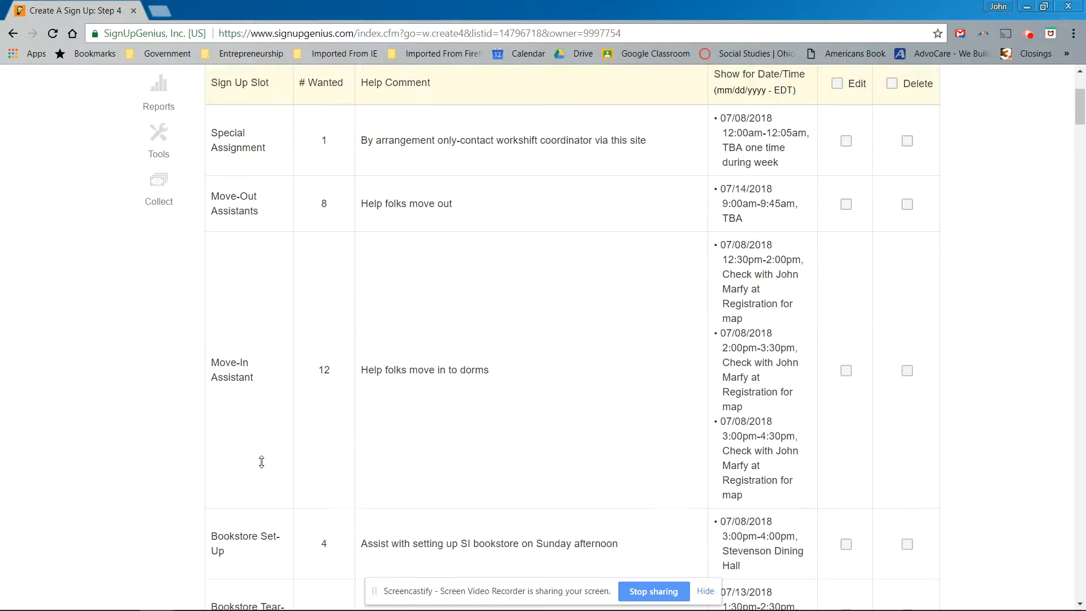
pyautogui.scroll(-3, 261, 462)
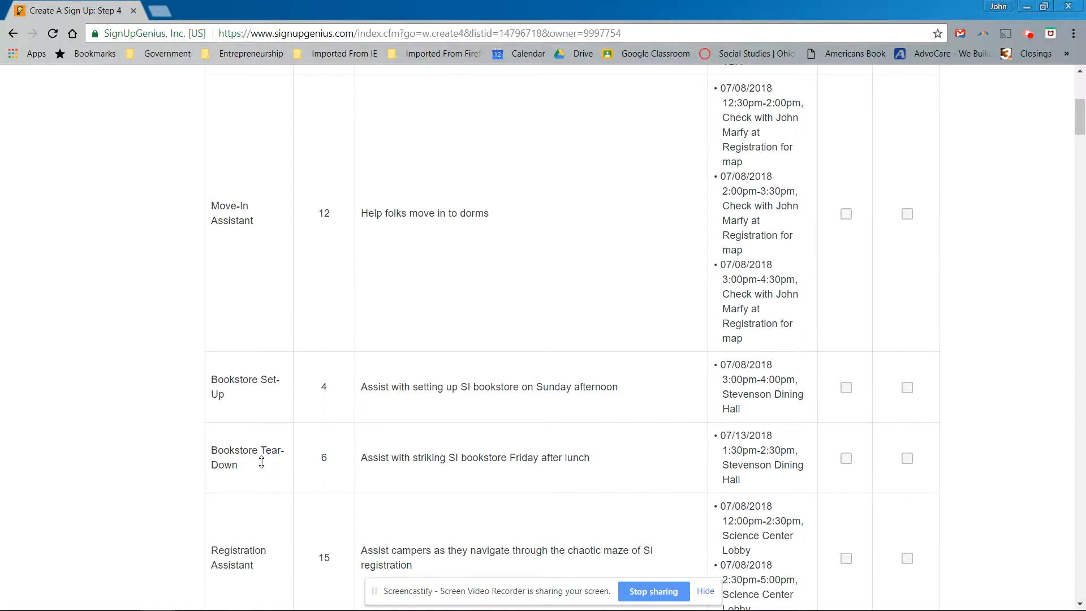
pyautogui.scroll(-5, 262, 462)
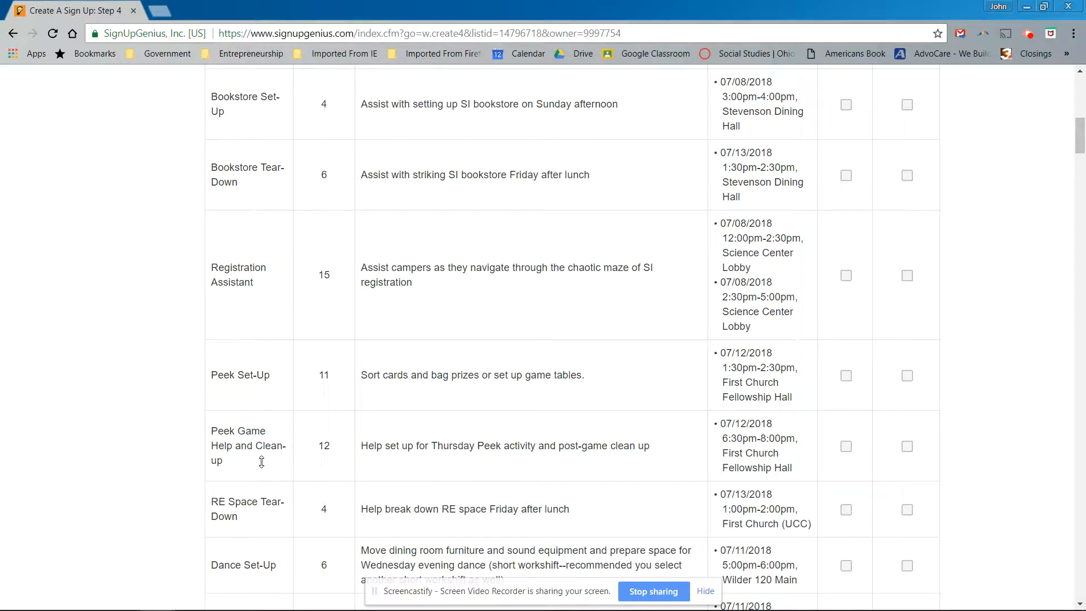
pyautogui.scroll(-15, 261, 462)
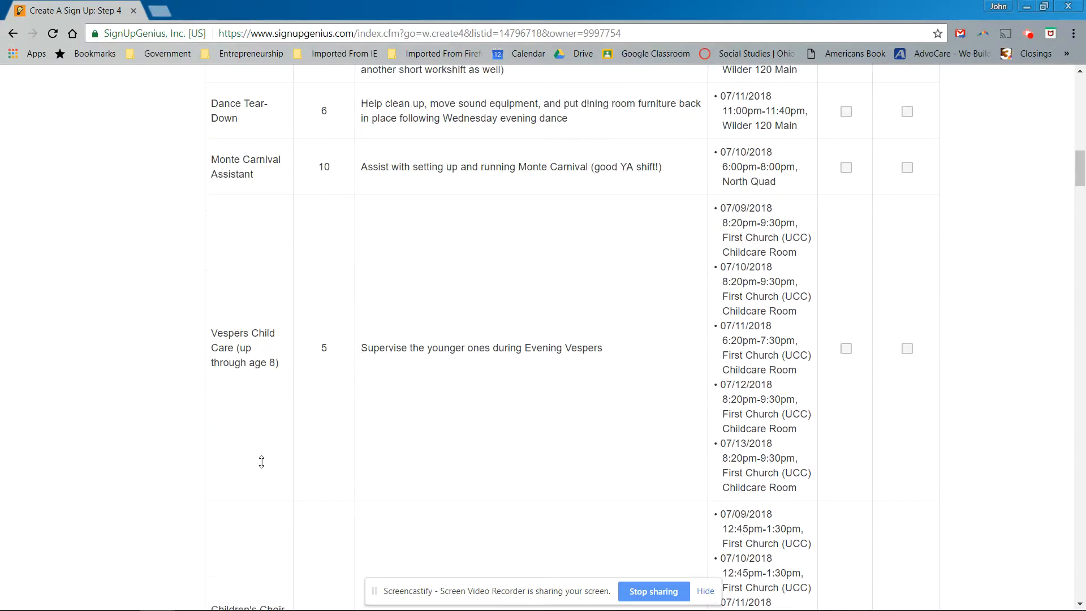
pyautogui.scroll(-6, 261, 462)
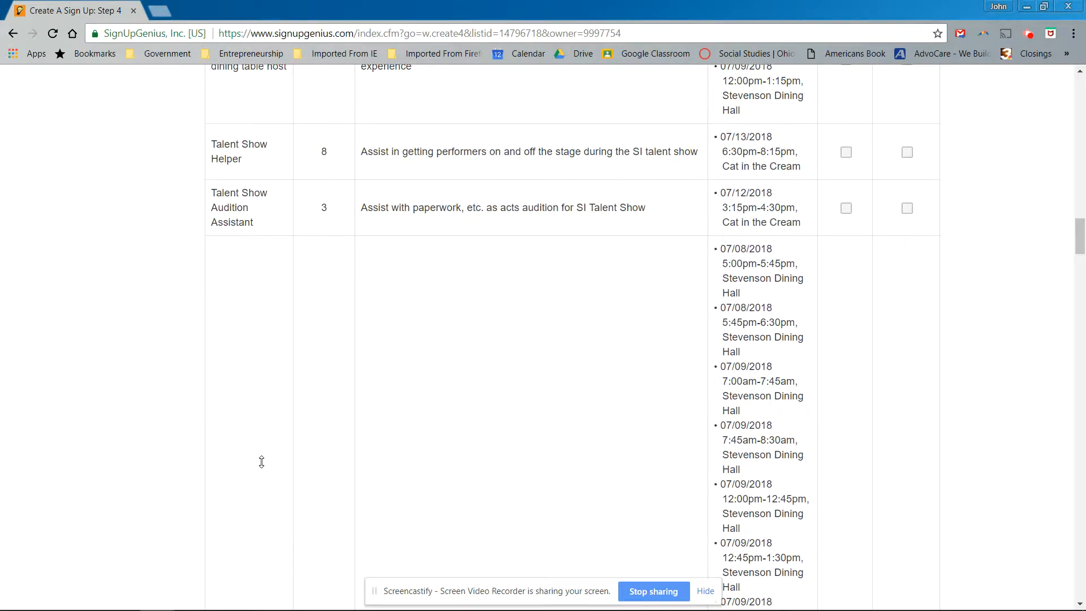
pyautogui.scroll(-11, 261, 462)
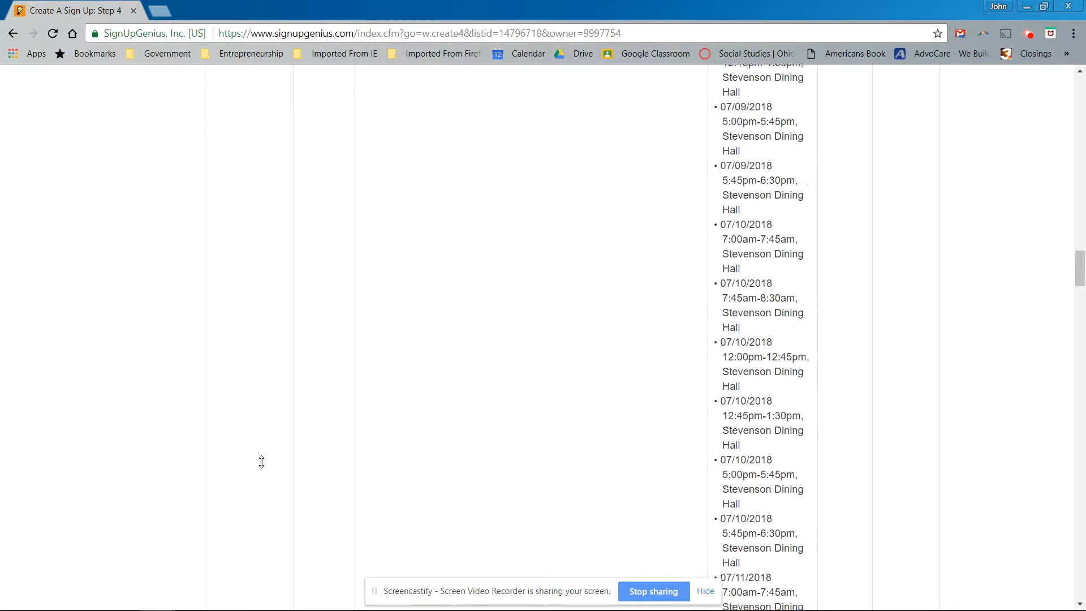
pyautogui.scroll(-16, 261, 462)
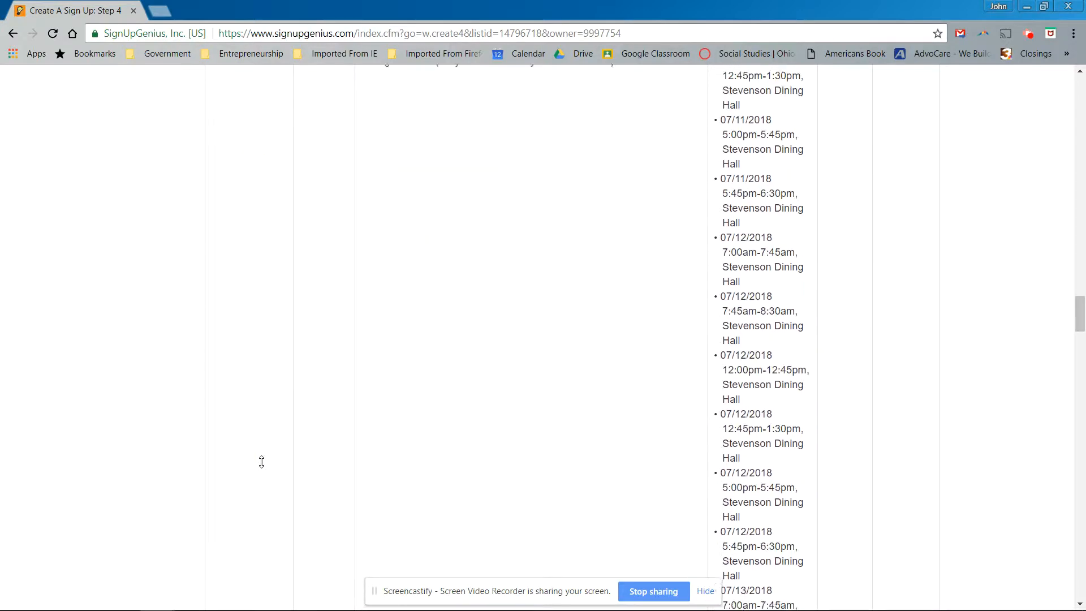
pyautogui.scroll(-6, 261, 462)
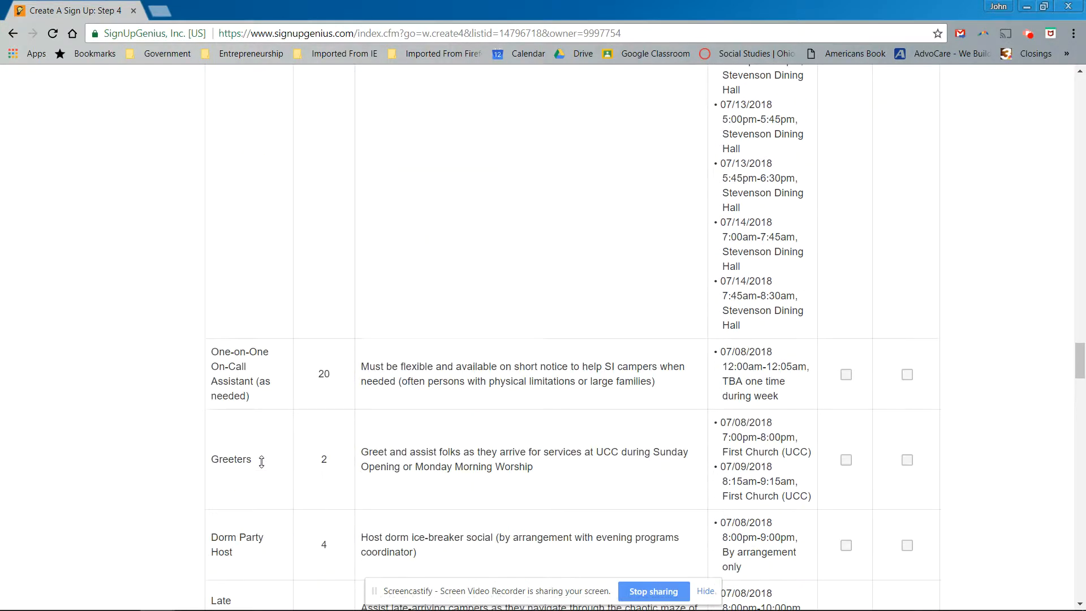
pyautogui.scroll(-6, 261, 462)
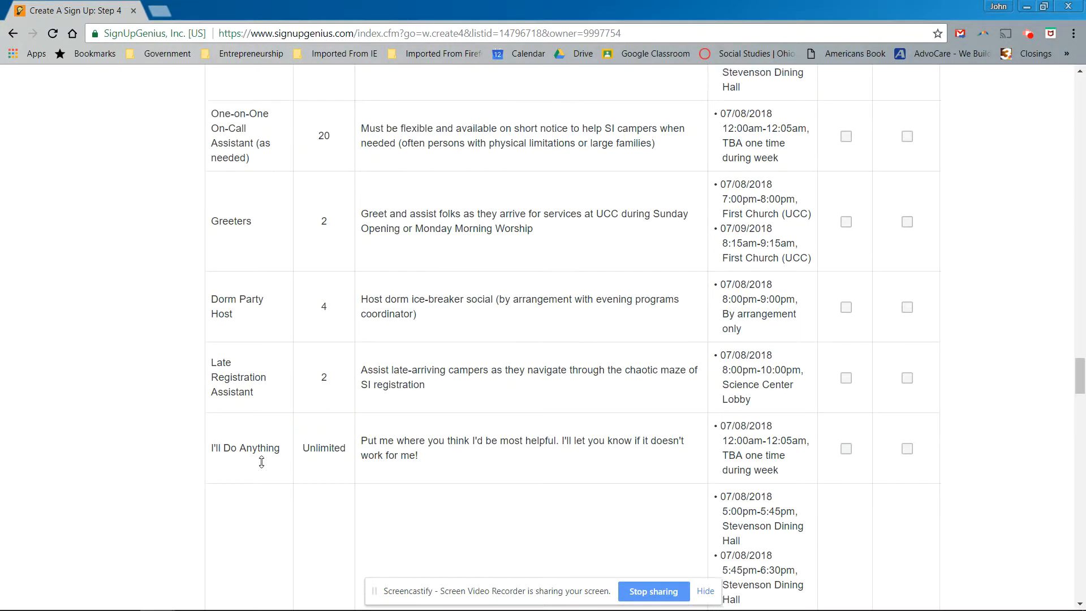
pyautogui.scroll(-16, 261, 462)
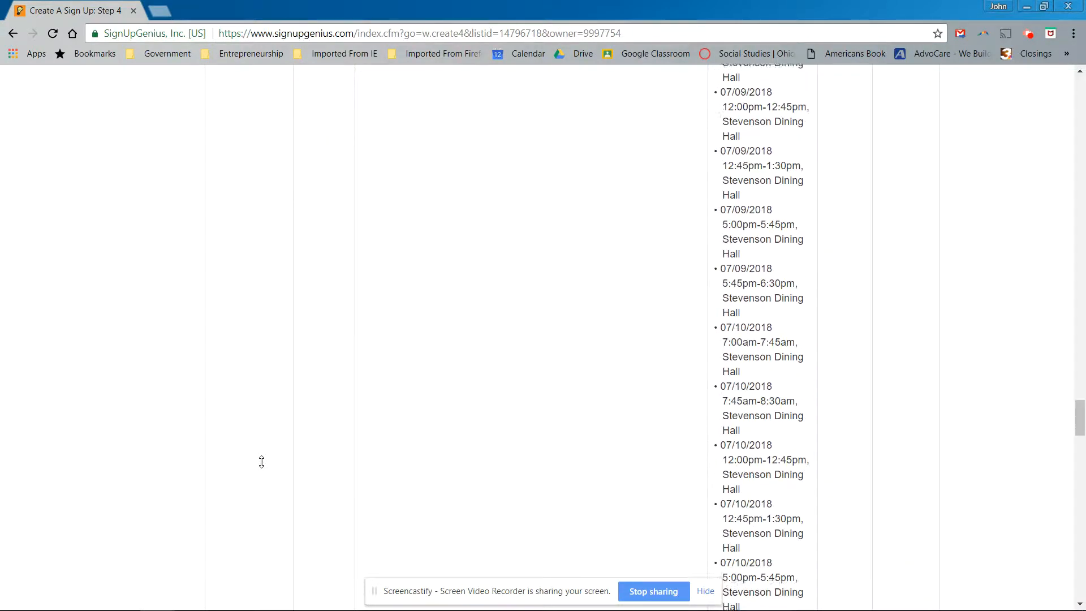
pyautogui.scroll(-13, 261, 462)
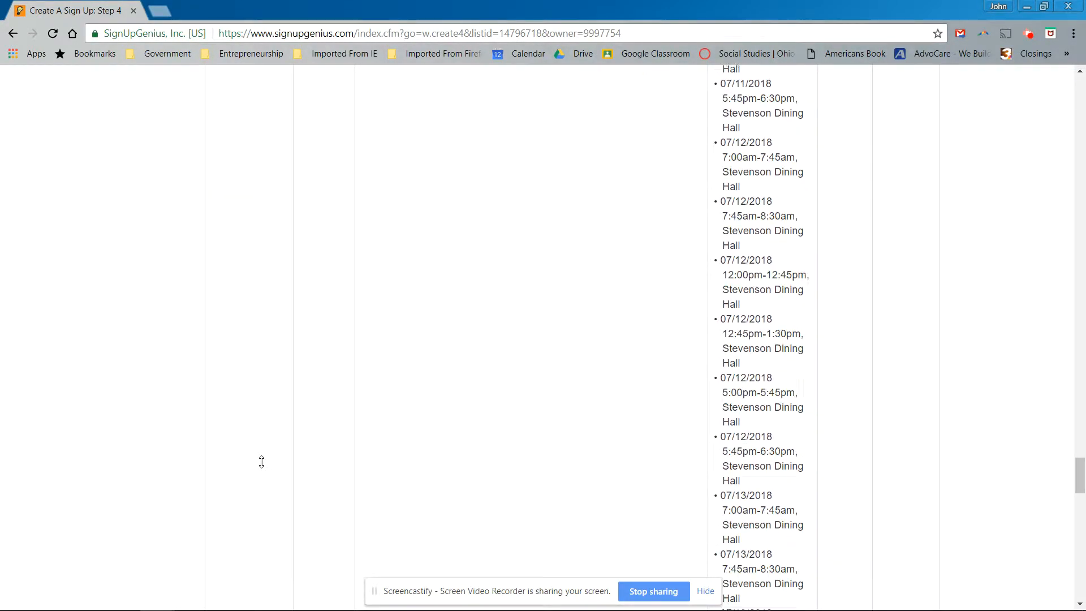
pyautogui.scroll(-10, 261, 462)
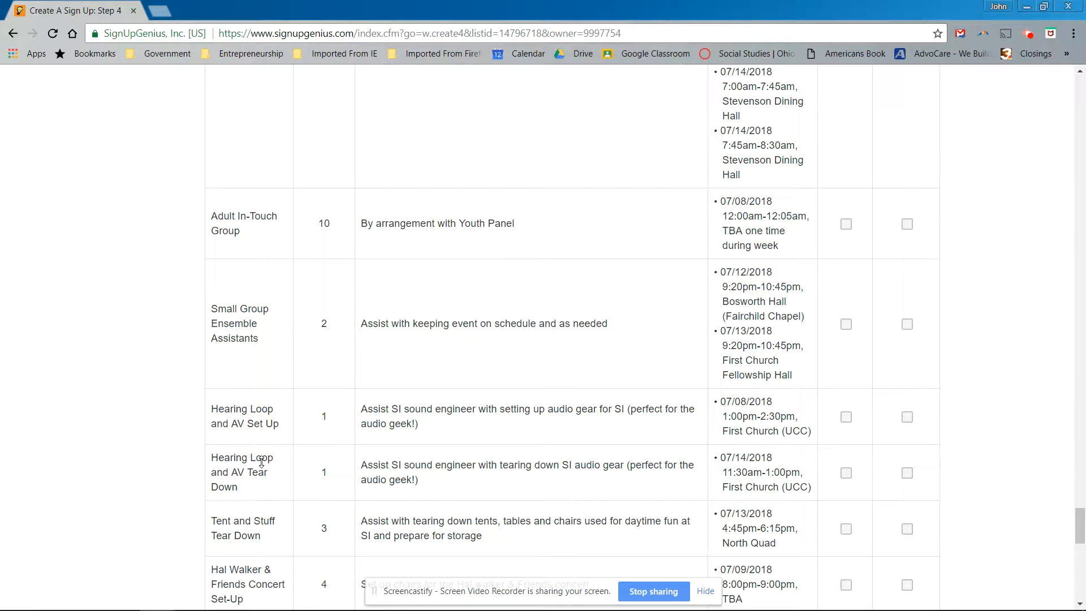
pyautogui.scroll(-4, 262, 462)
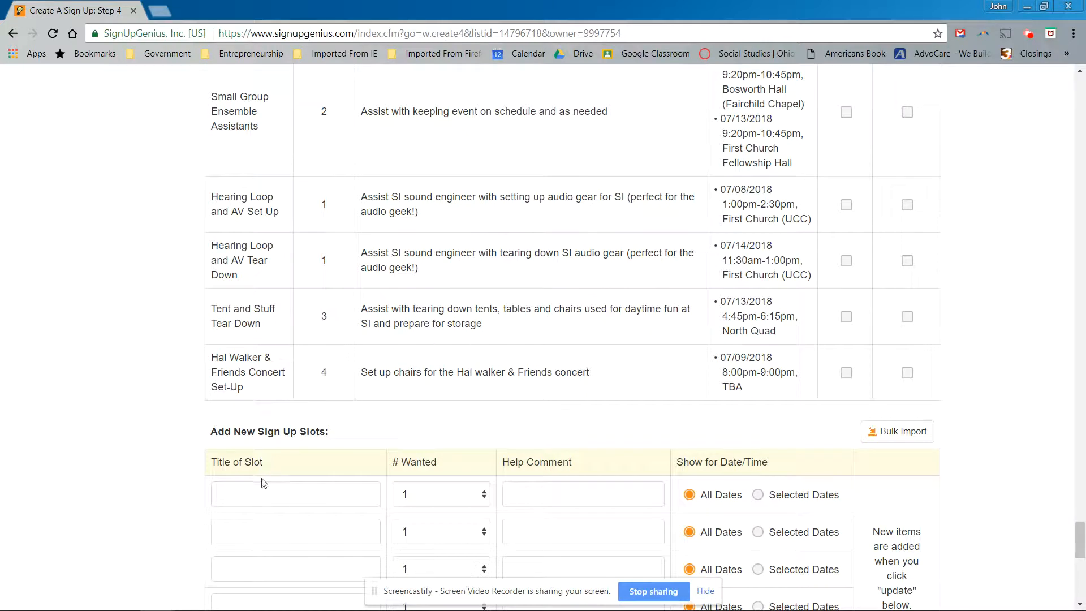
# Step: Enter a new slot titled "Watch Water Games" with the help comment "Assist youth who are running the program while playing water games with kids"
pyautogui.click(261, 493)
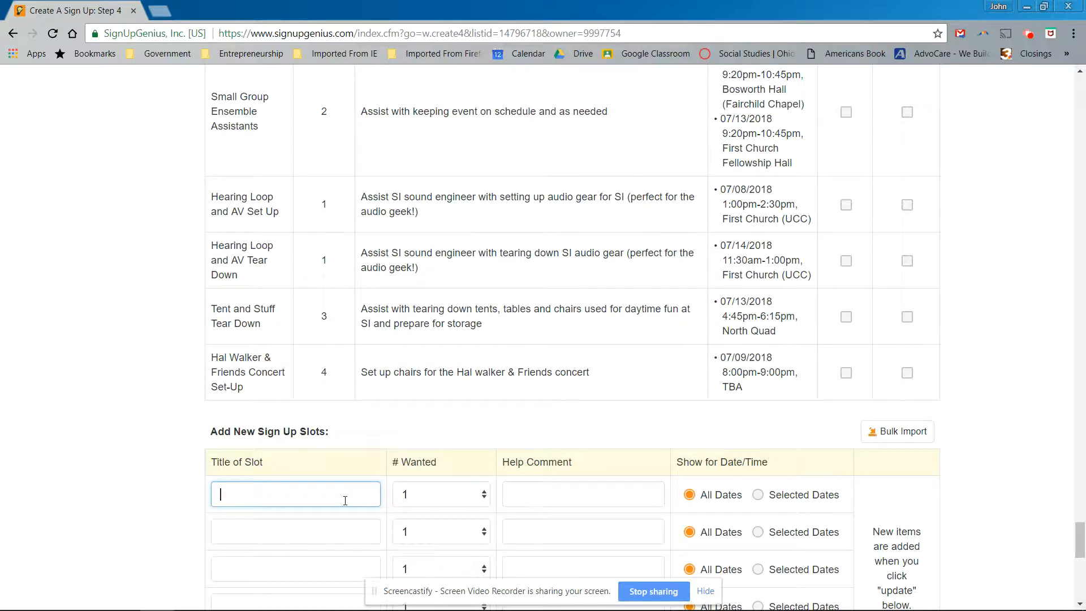
pyautogui.write('Watch Water Games')
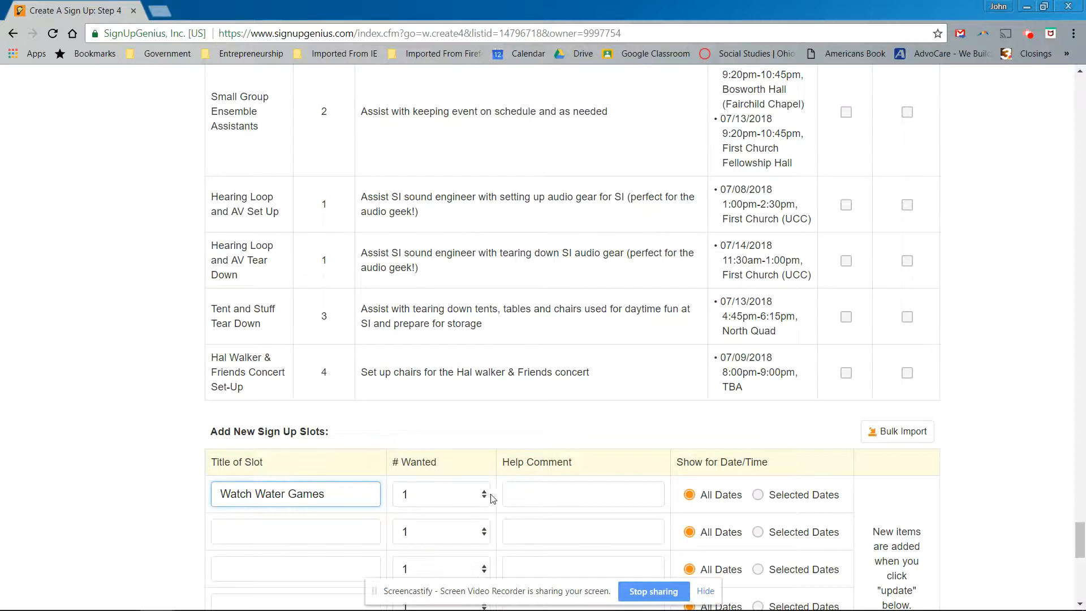
pyautogui.click(517, 495)
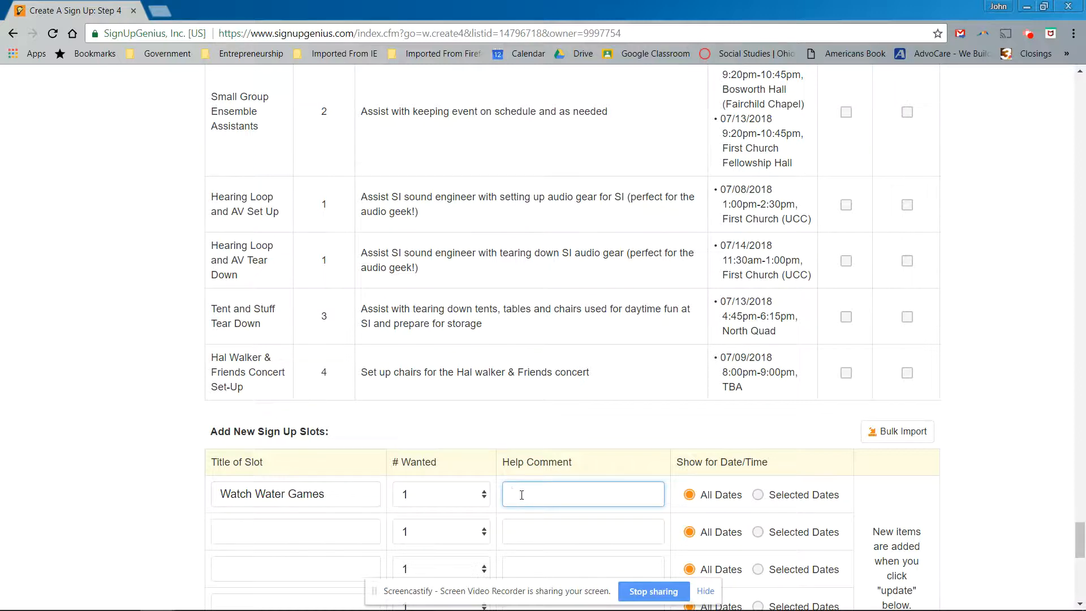
pyautogui.write('Assist youth who are ')
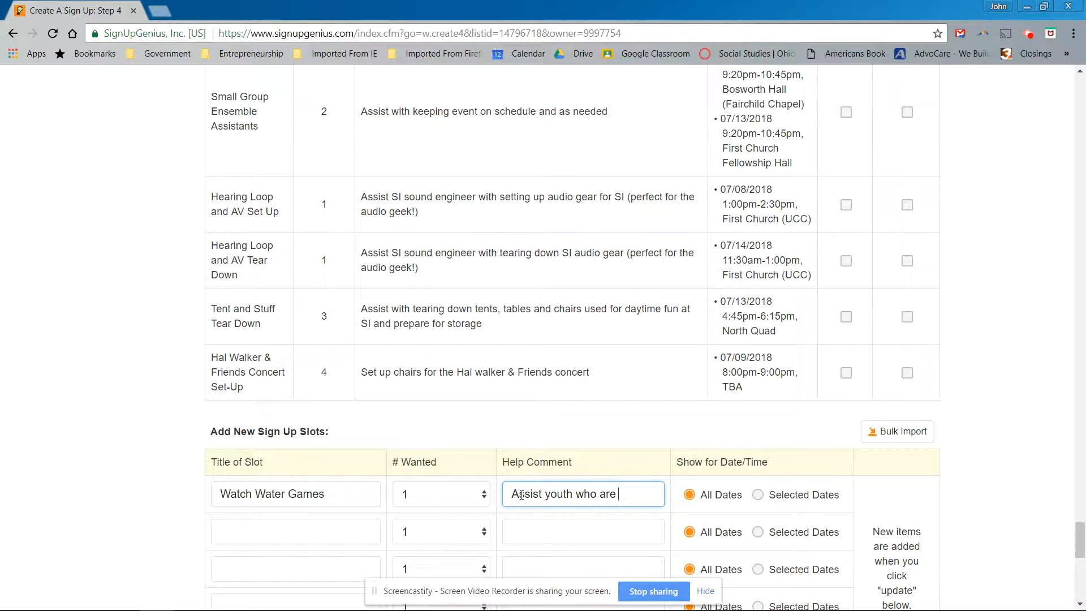
pyautogui.write('running t')
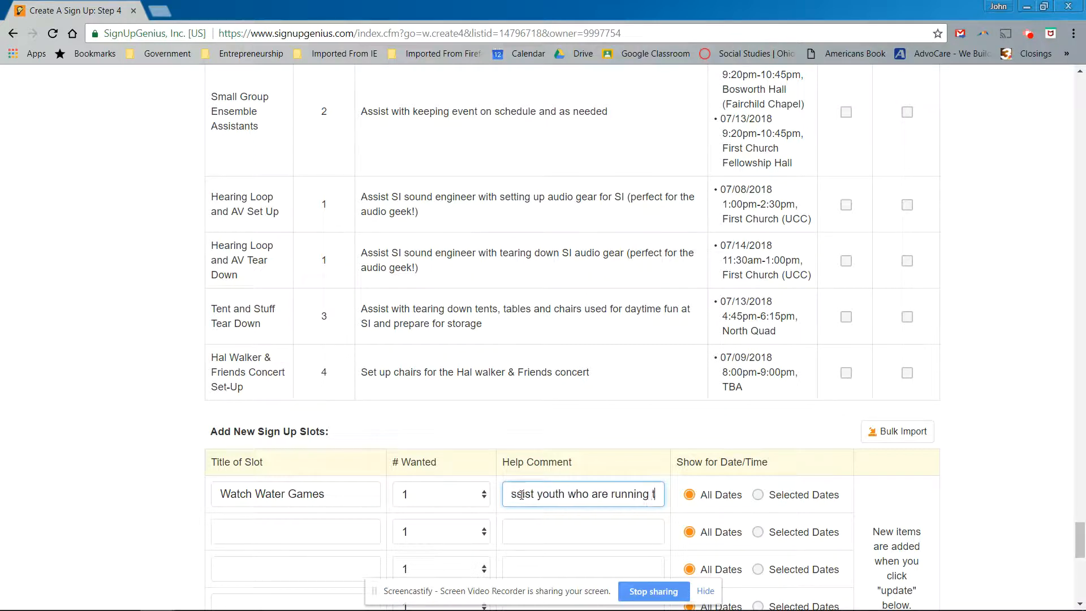
pyautogui.write('he ')
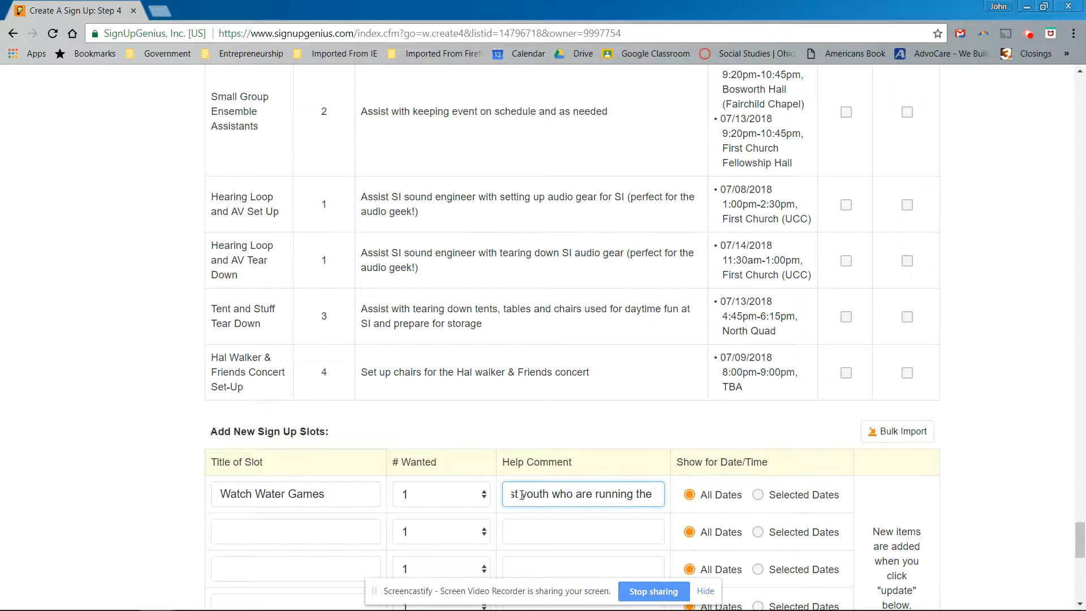
pyautogui.write('progra')
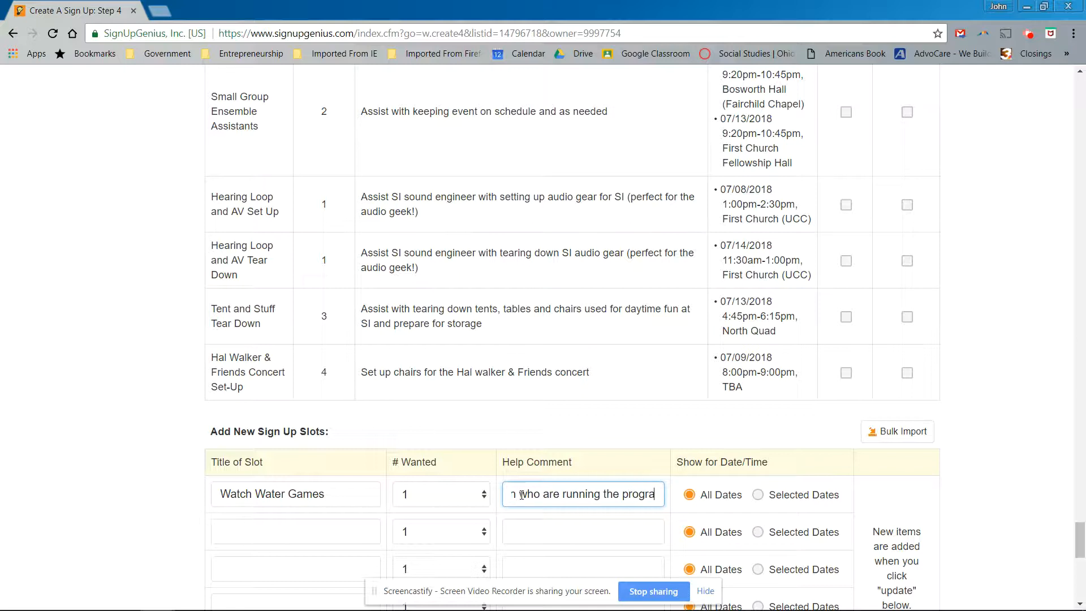
pyautogui.write('m')
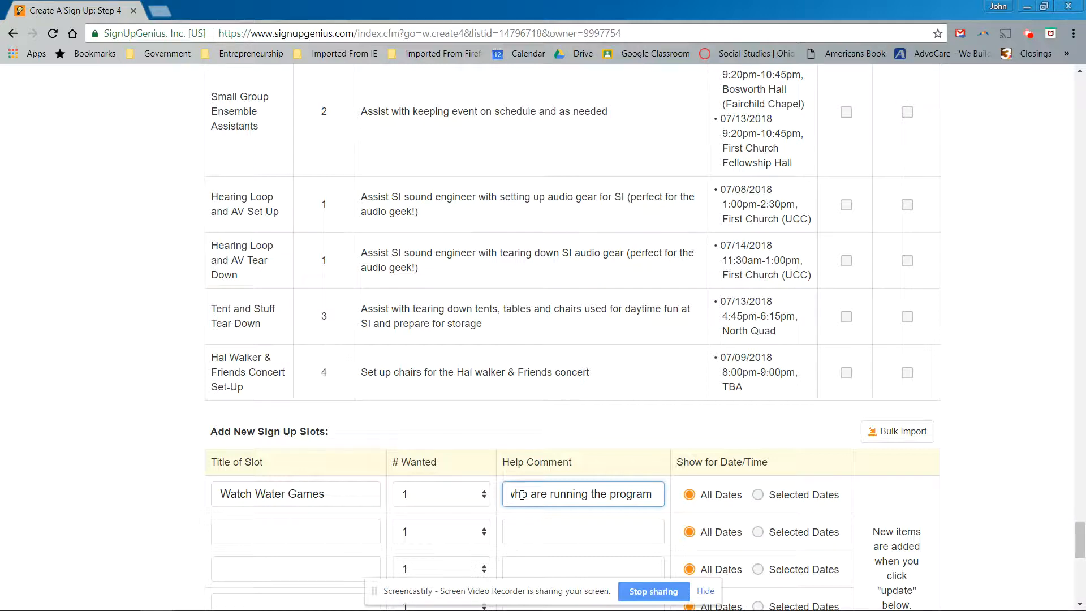
pyautogui.write('playi')
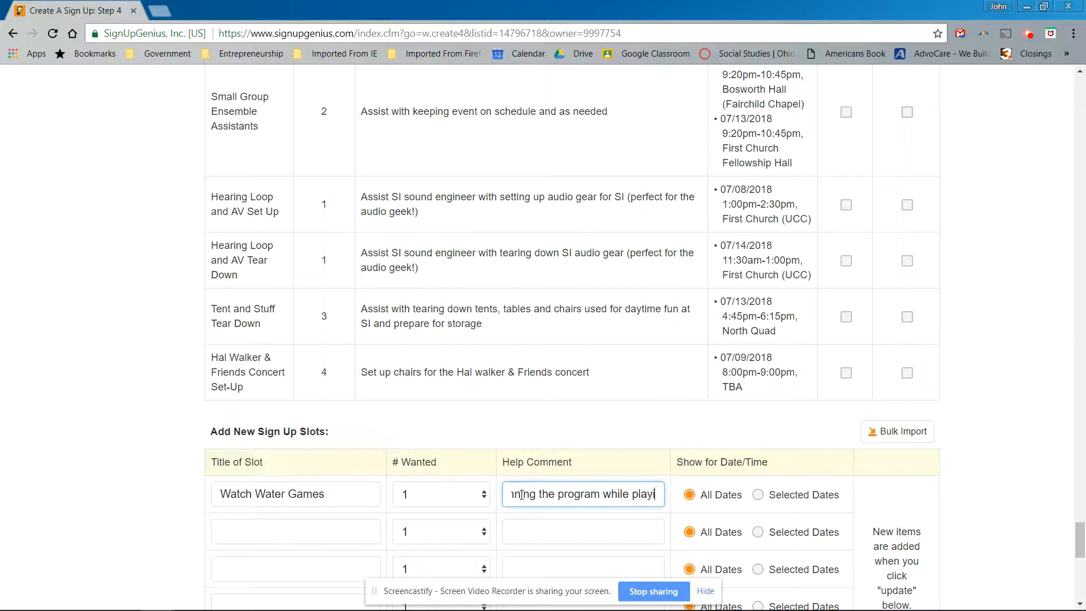
pyautogui.write('ng water ')
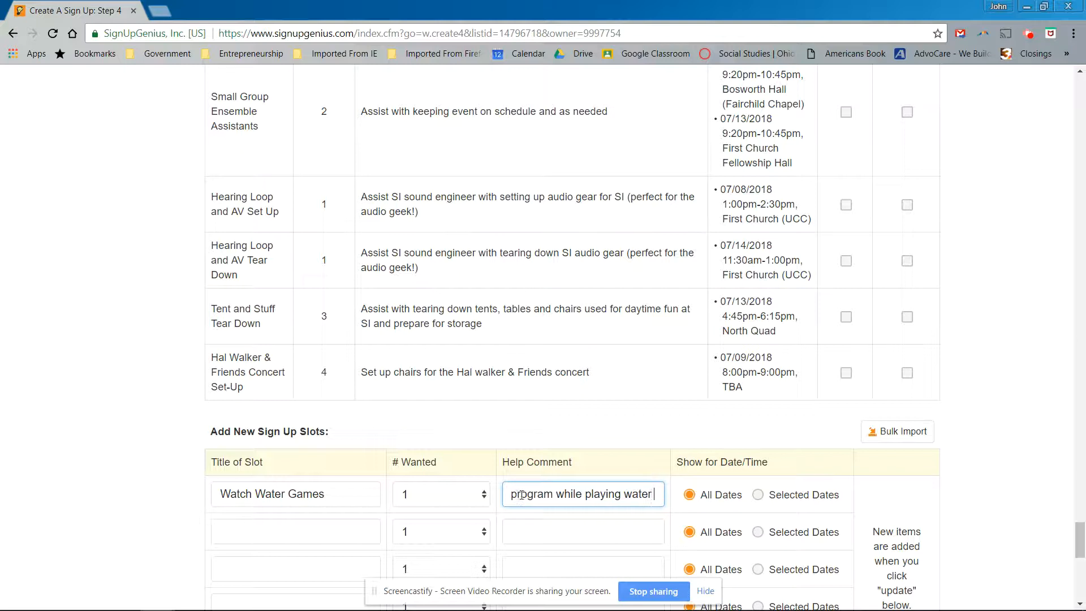
pyautogui.write('games with kids')
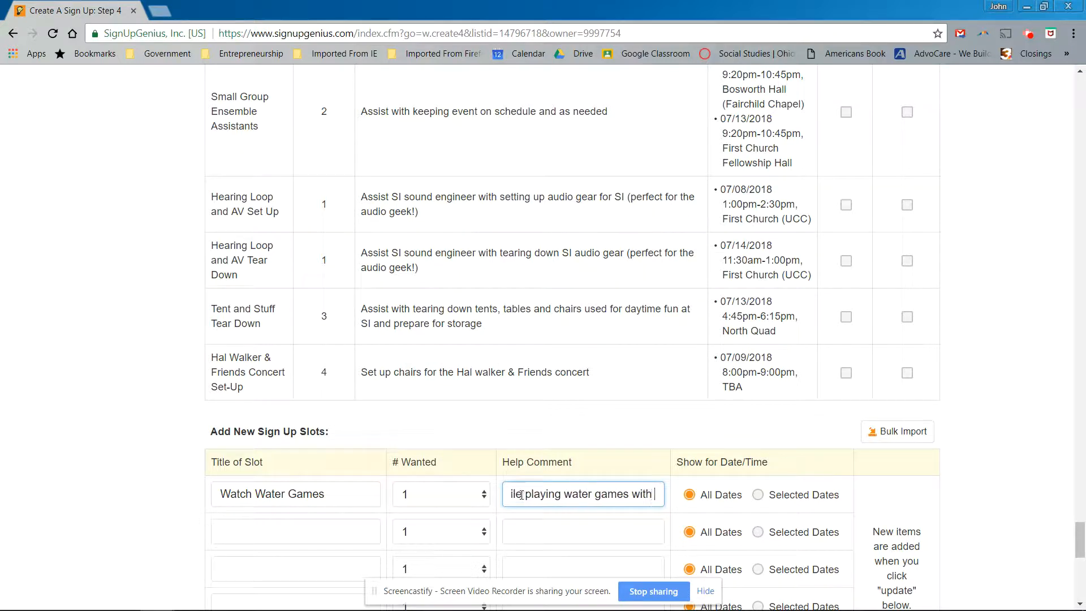
# Step: Reword the end of the Watch Water Games help comment to read "with SI attendees in Quad"
pyautogui.press('BackSpace')
pyautogui.press('BackSpace')
pyautogui.press('BackSpace')
pyautogui.press('BackSpace')
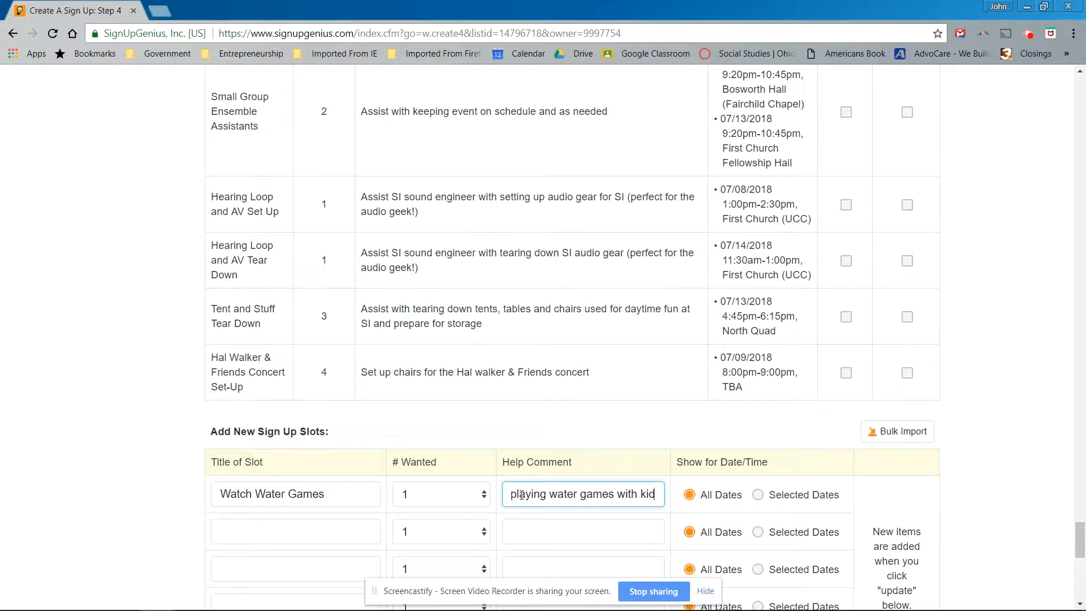
pyautogui.write('SI attendees')
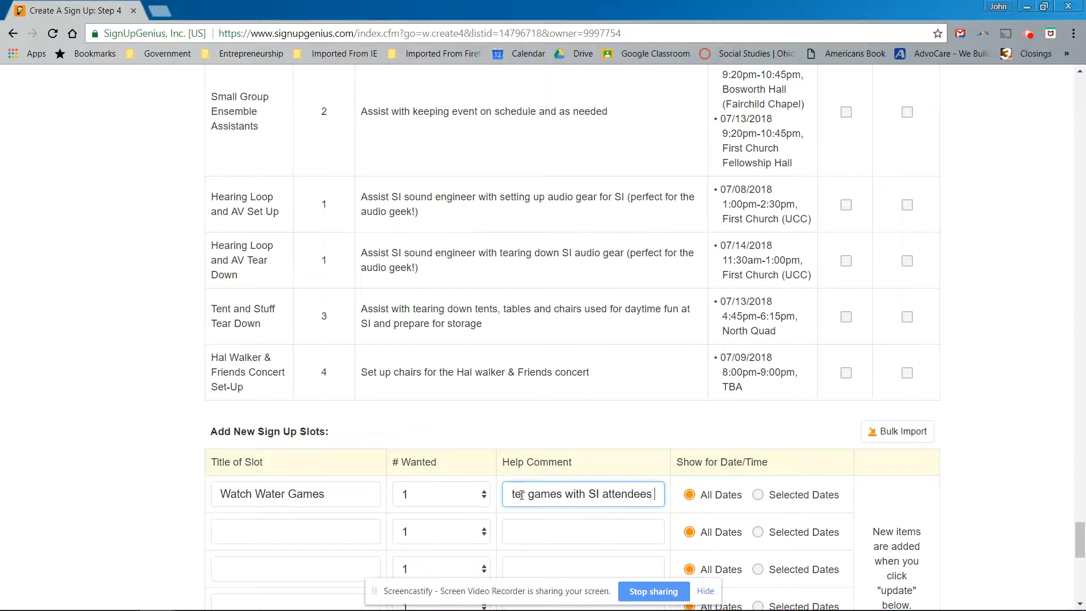
pyautogui.write(' in Q')
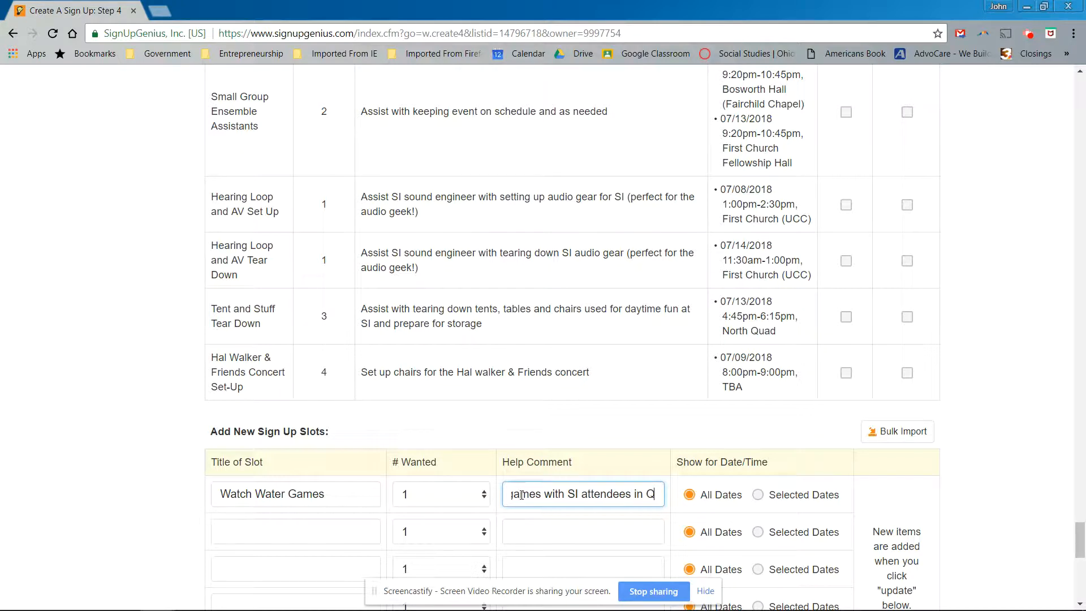
pyautogui.write('uad')
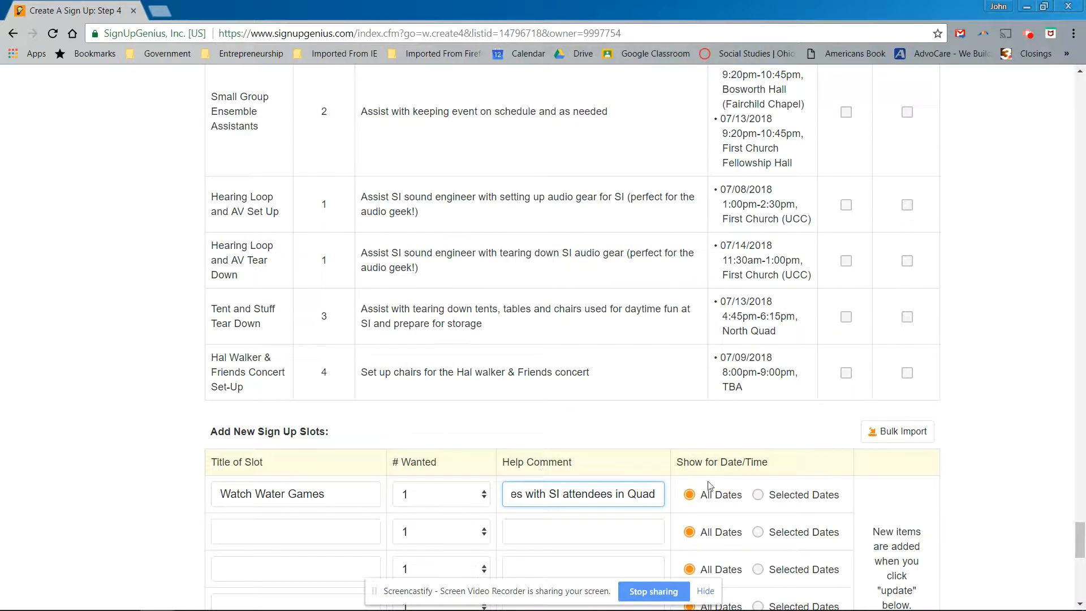
# Step: Limit the Watch Water Games slot to selected dates and look through the available 07/08/2018 and 07/09/2018 times and locations
pyautogui.scroll(-1, 703, 496)
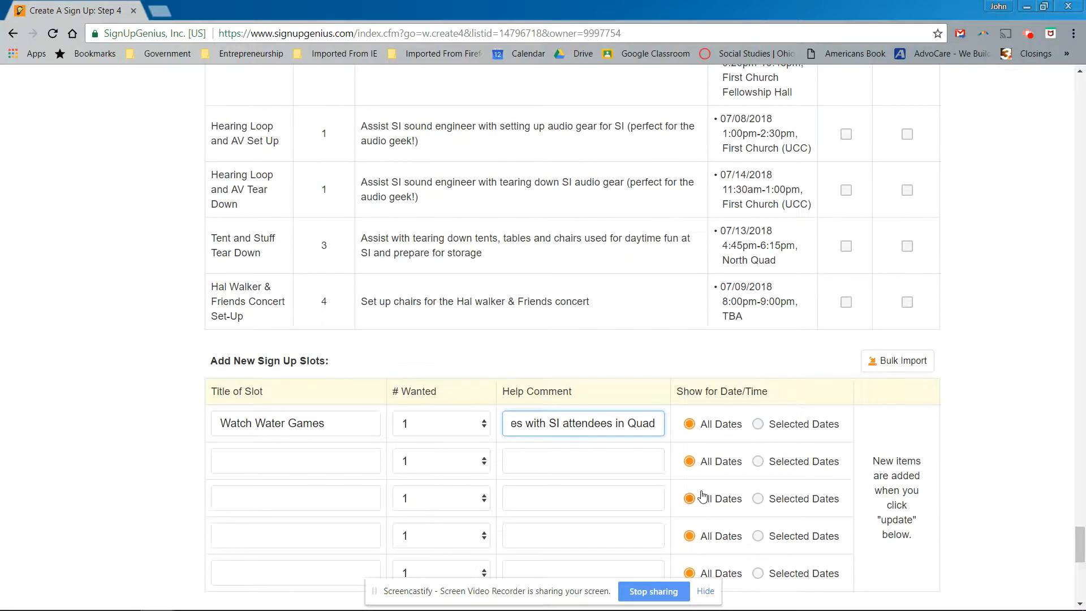
pyautogui.click(757, 424)
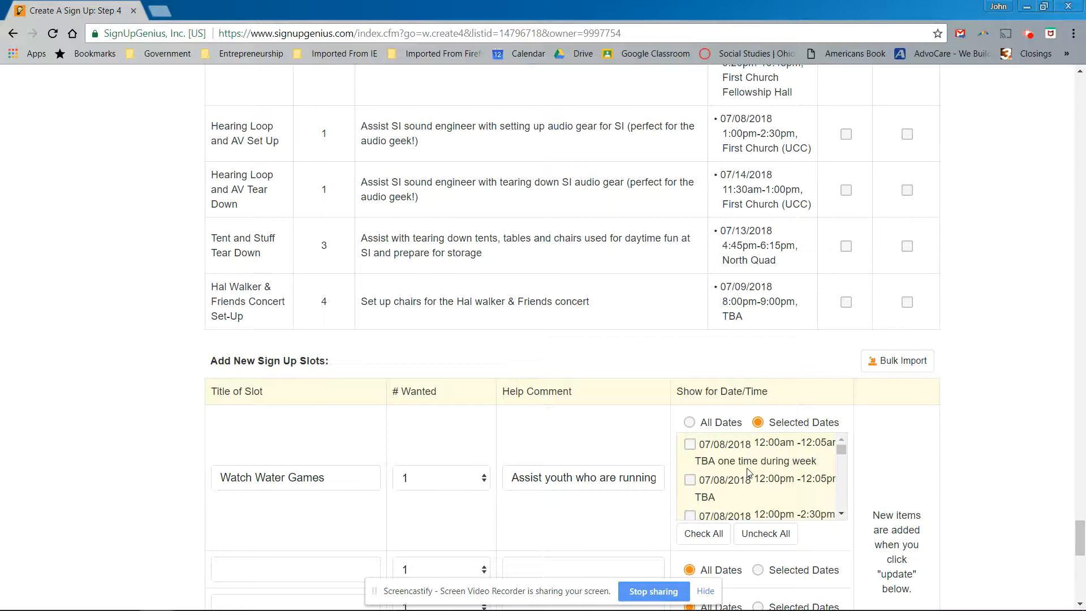
pyautogui.scroll(-1, 767, 497)
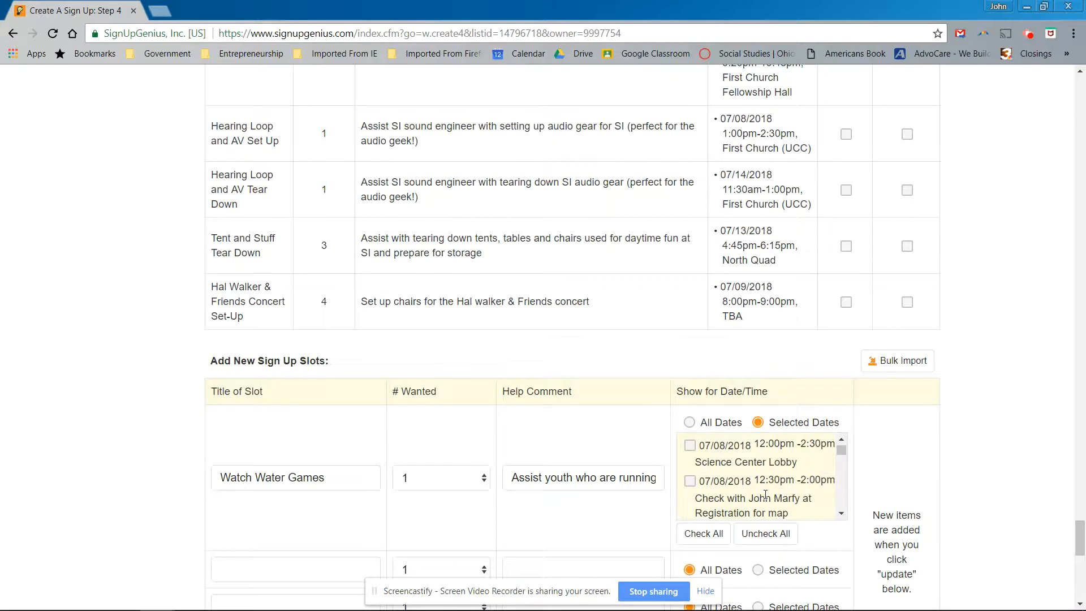
pyautogui.scroll(-4, 765, 495)
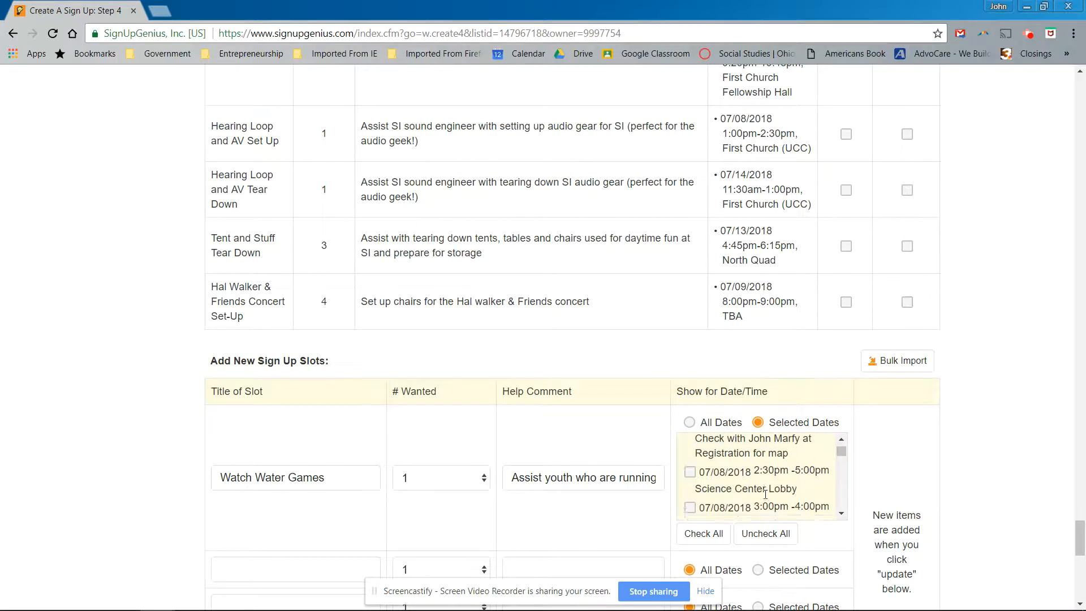
pyautogui.scroll(-2, 764, 495)
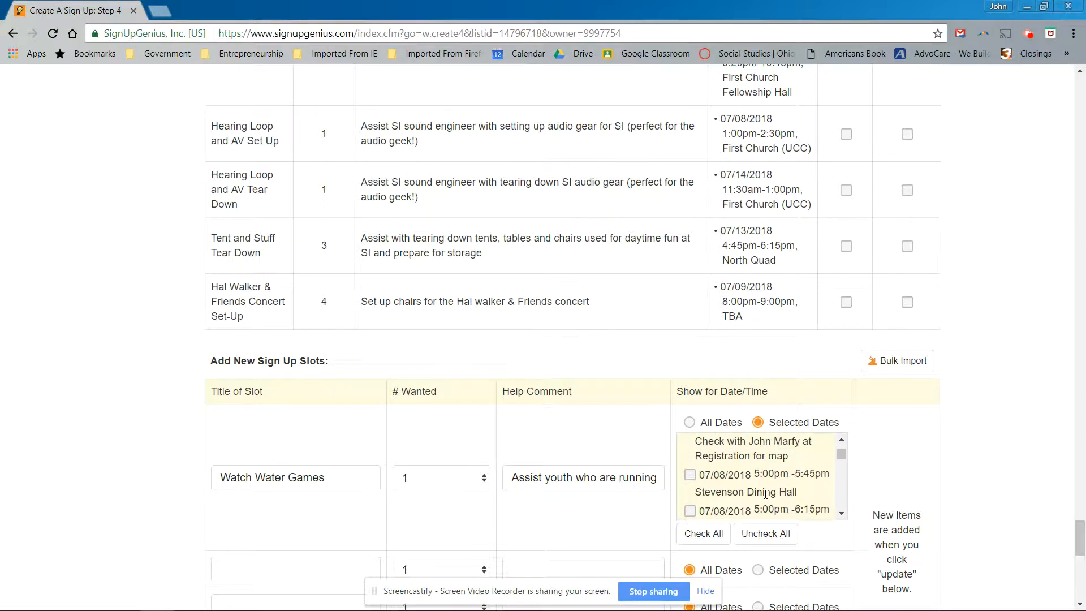
pyautogui.scroll(-5, 765, 494)
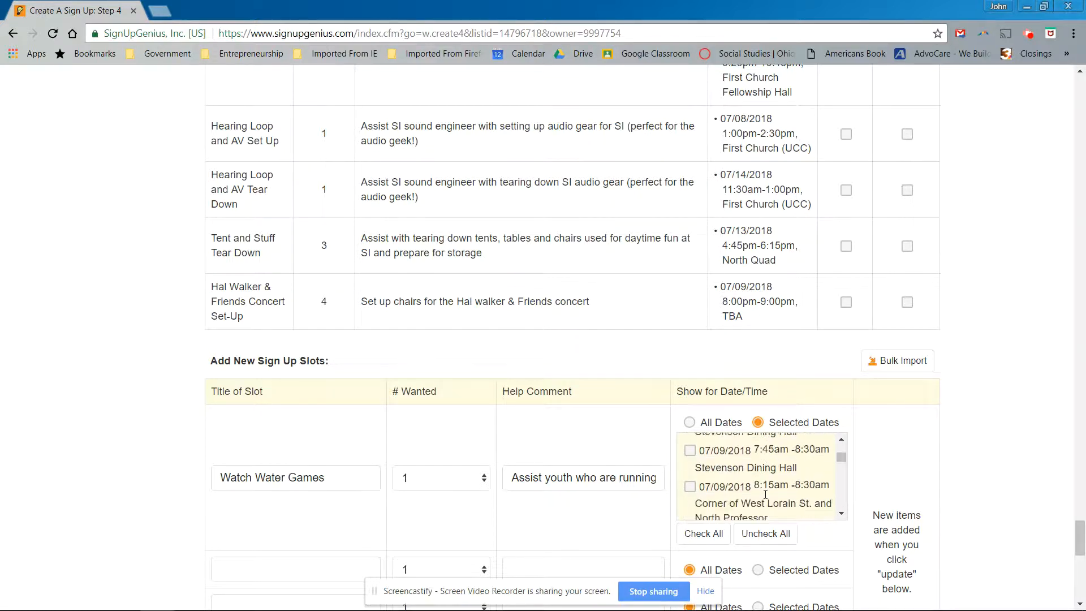
pyautogui.scroll(-1, 765, 495)
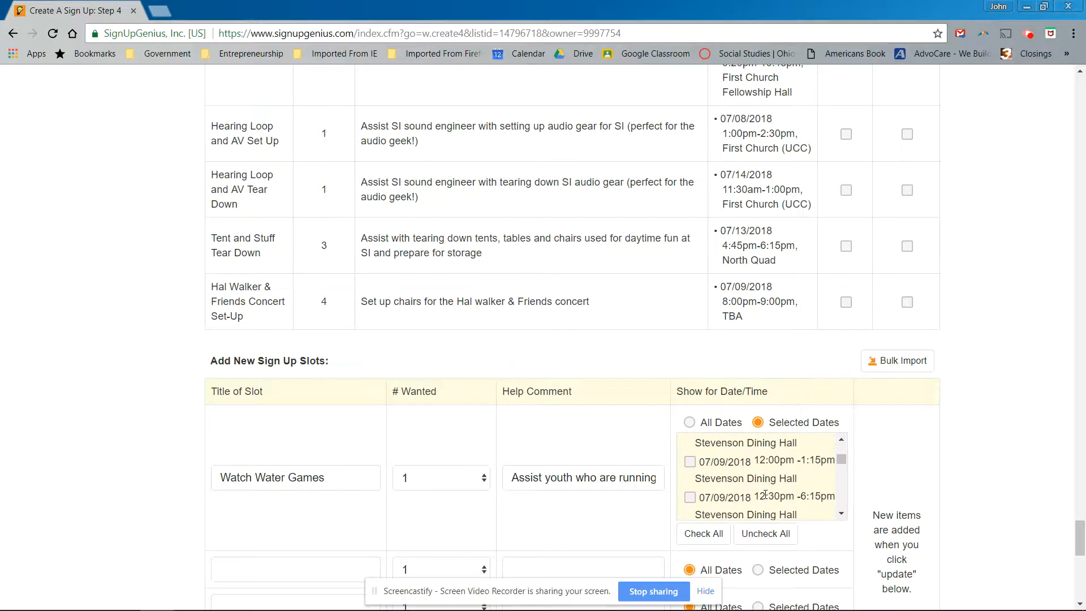
pyautogui.scroll(2, 765, 494)
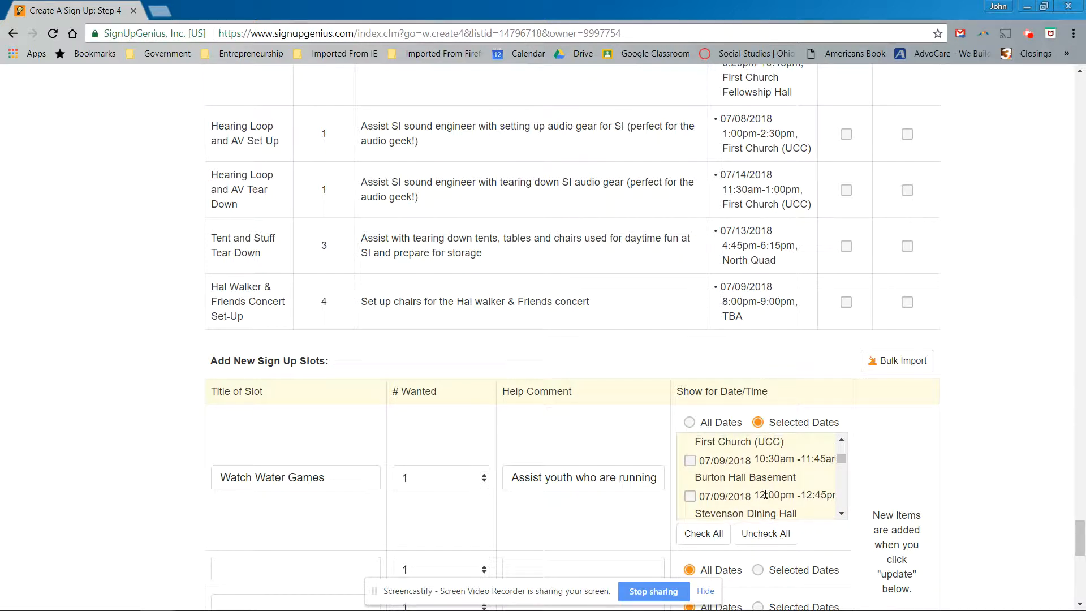
pyautogui.scroll(-2, 764, 495)
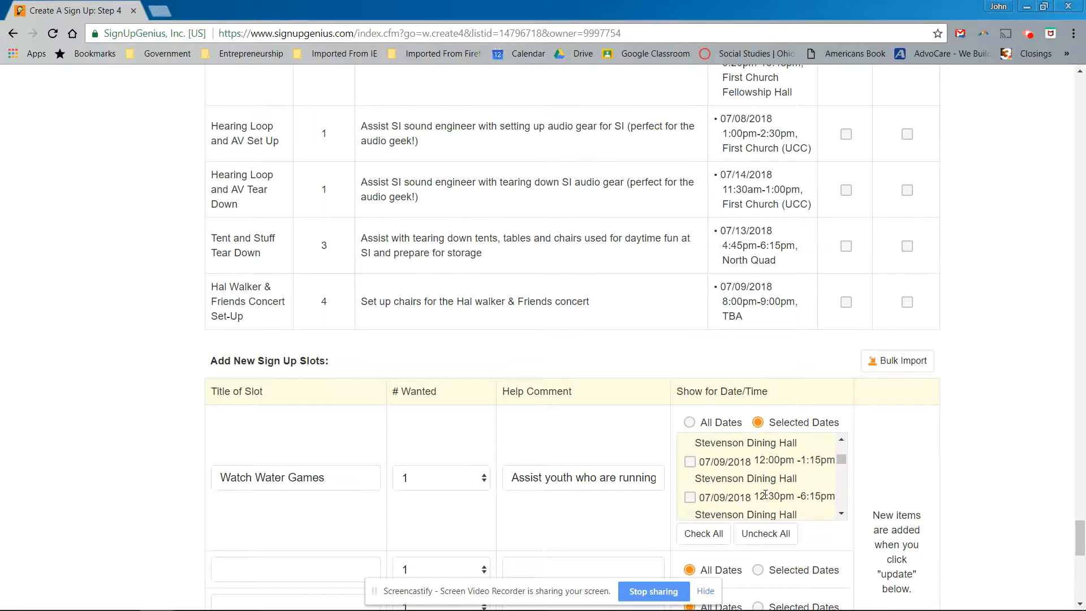
pyautogui.scroll(-2, 765, 495)
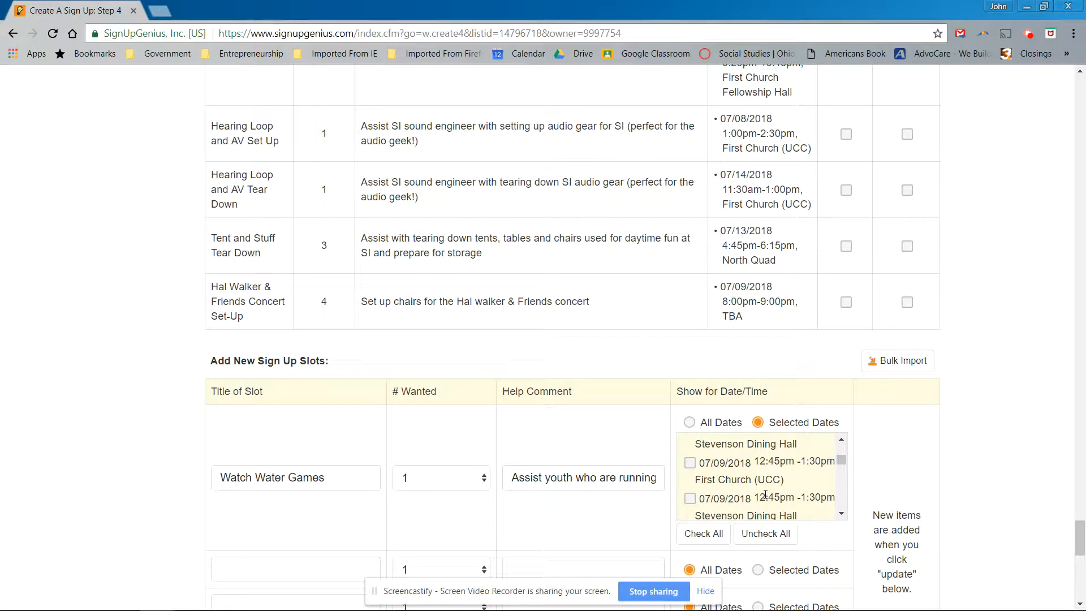
pyautogui.scroll(-2, 764, 495)
pyautogui.scroll(-2, 767, 499)
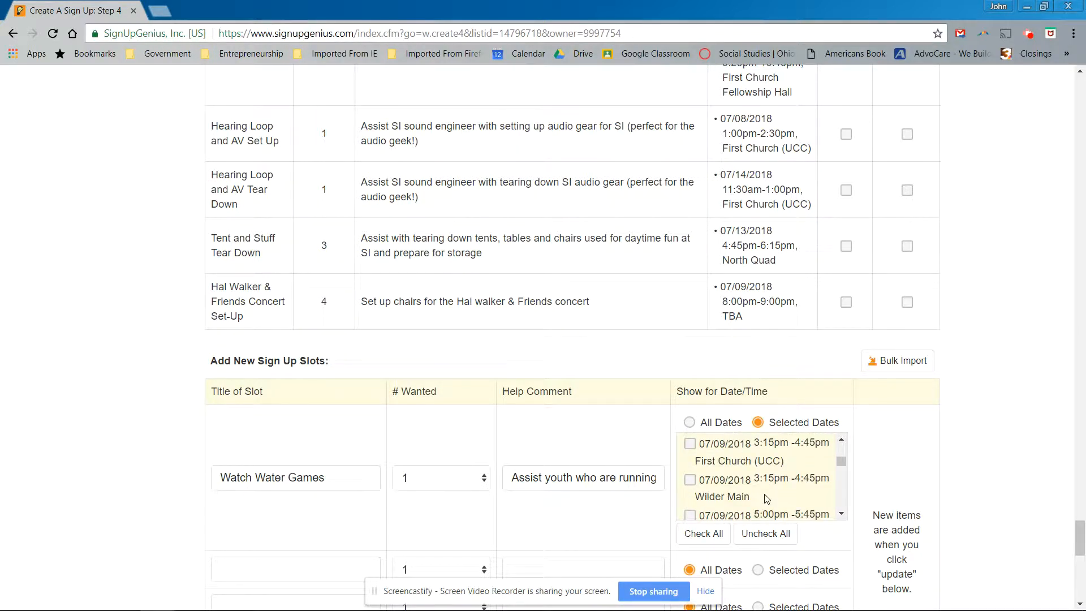
pyautogui.scroll(-3, 767, 497)
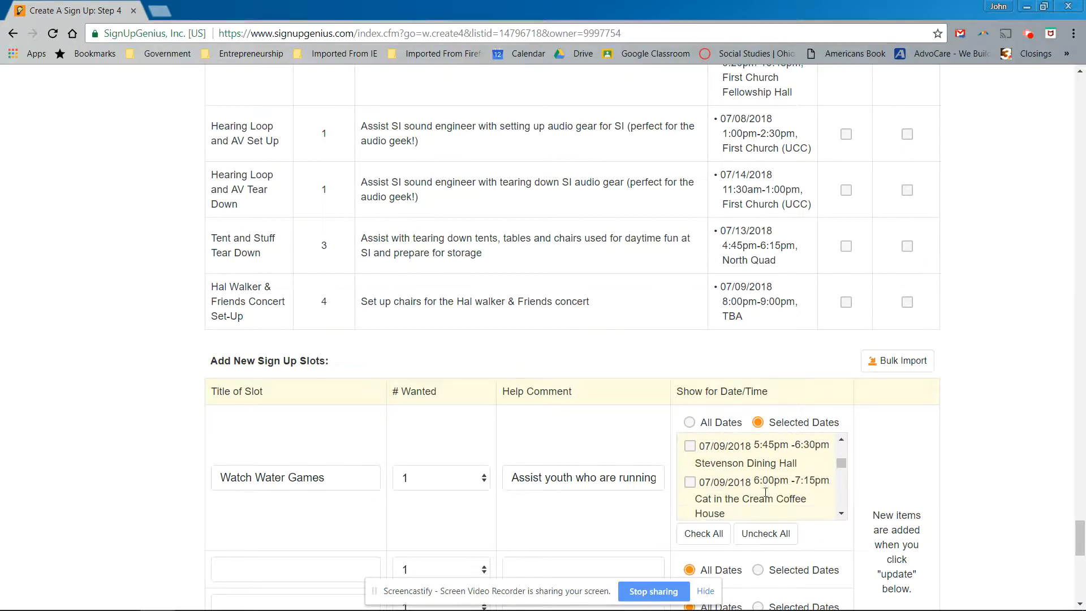
pyautogui.scroll(-2, 766, 493)
pyautogui.scroll(-2, 766, 497)
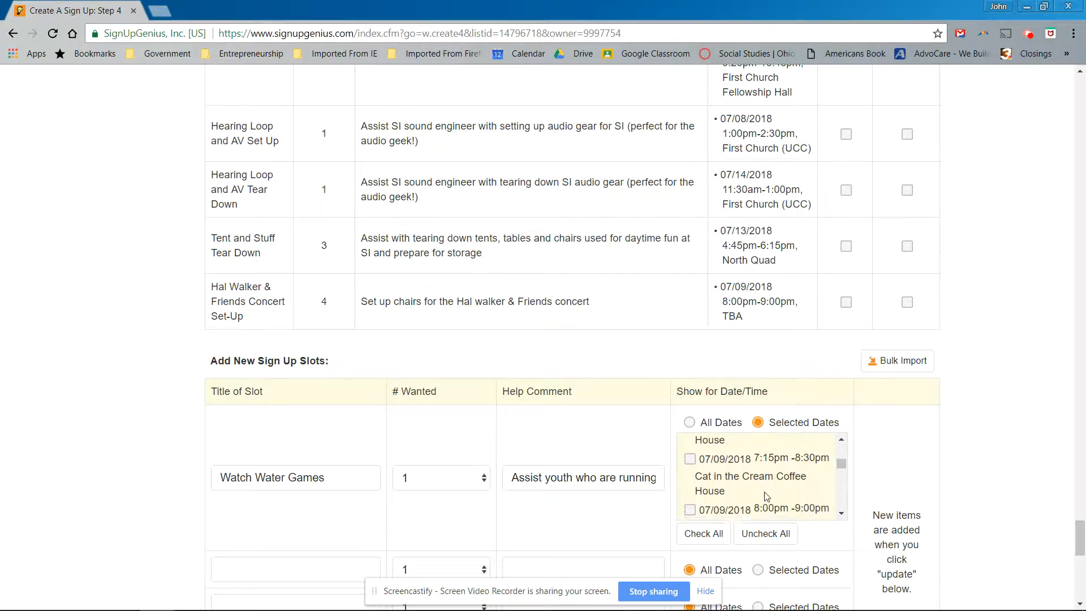
pyautogui.scroll(6, 765, 492)
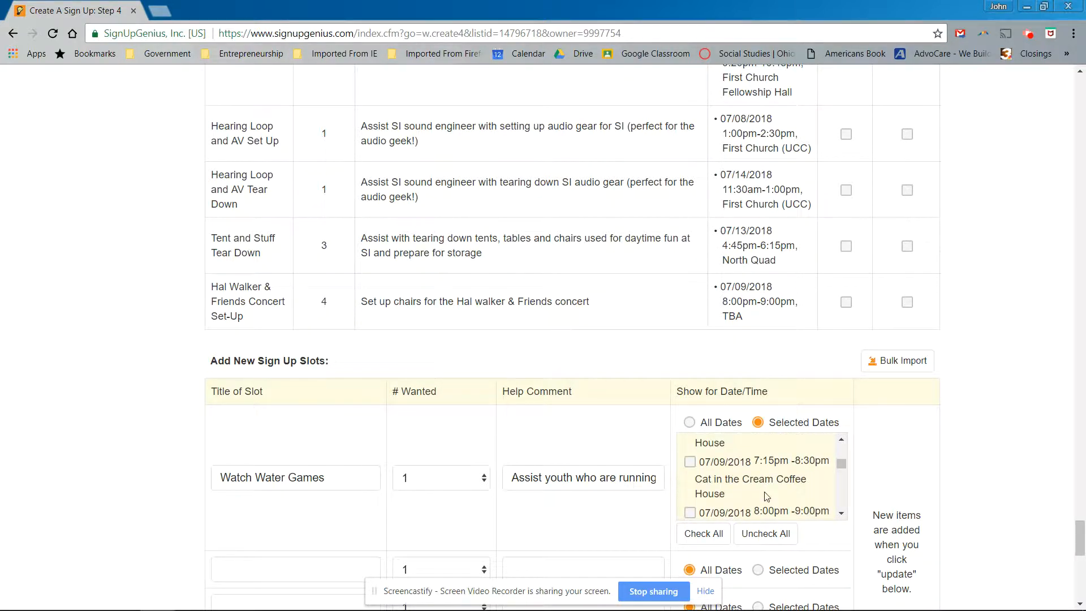
pyautogui.scroll(5, 765, 492)
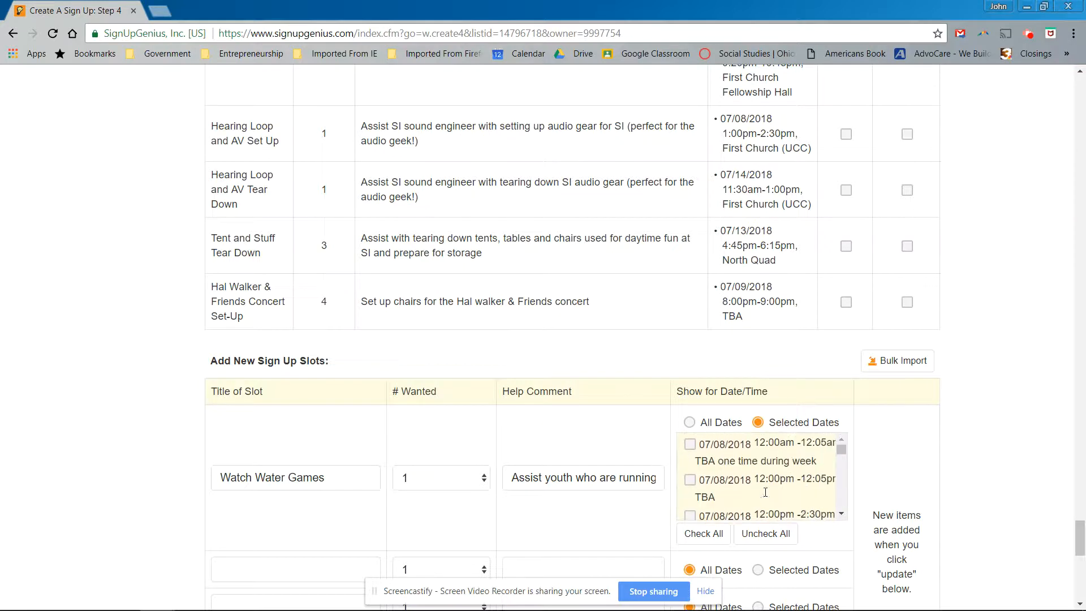
# Step: Look through the 07/08/2018 times and locations offered for the Watch Water Games slot
pyautogui.click(841, 511)
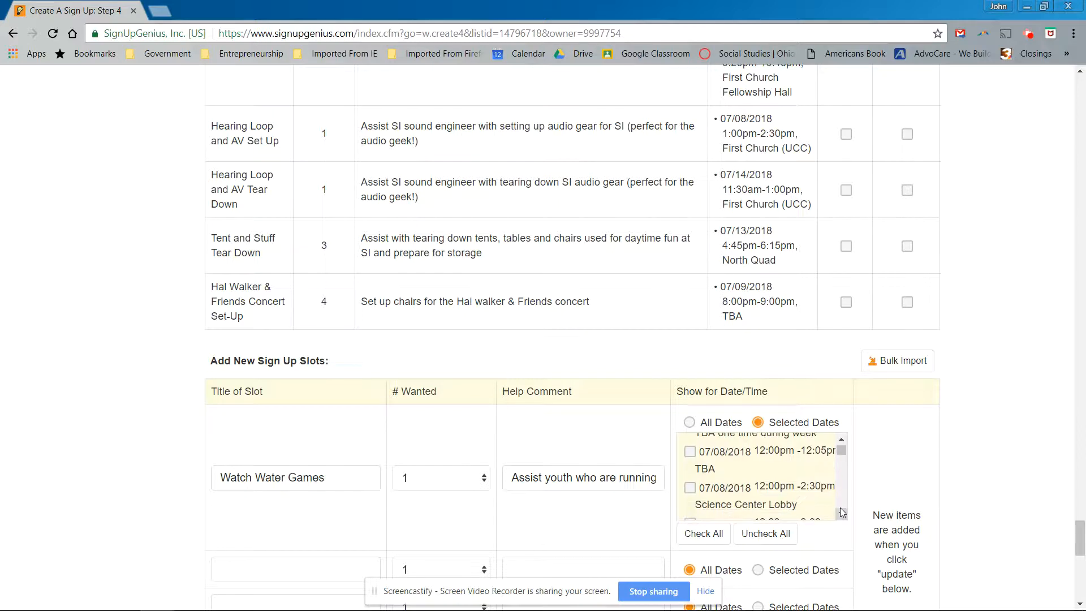
pyautogui.click(841, 511)
pyautogui.click(841, 510)
pyautogui.click(841, 510)
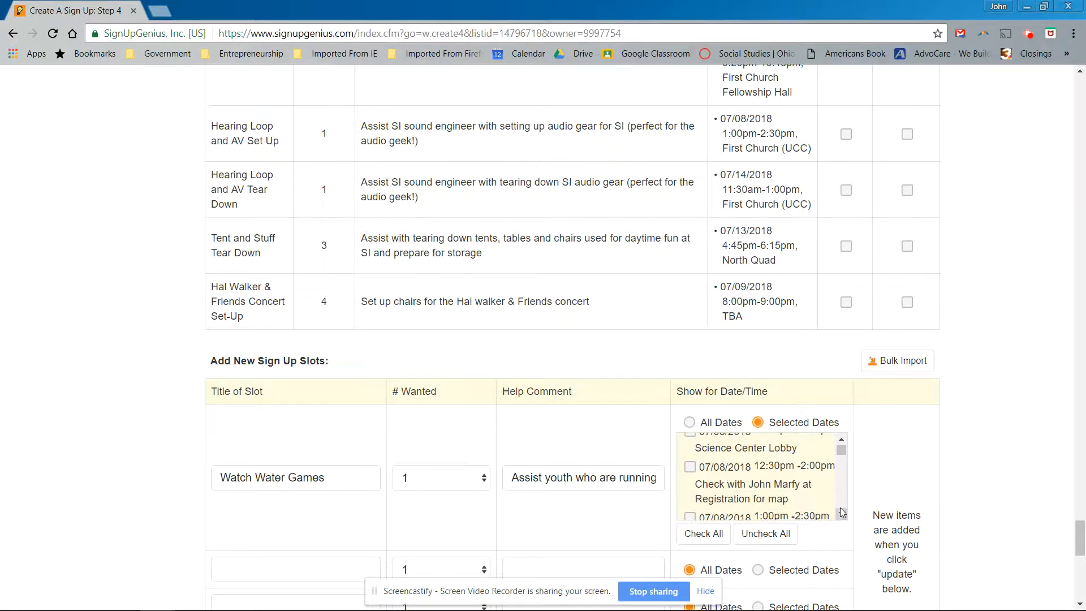
pyautogui.click(841, 512)
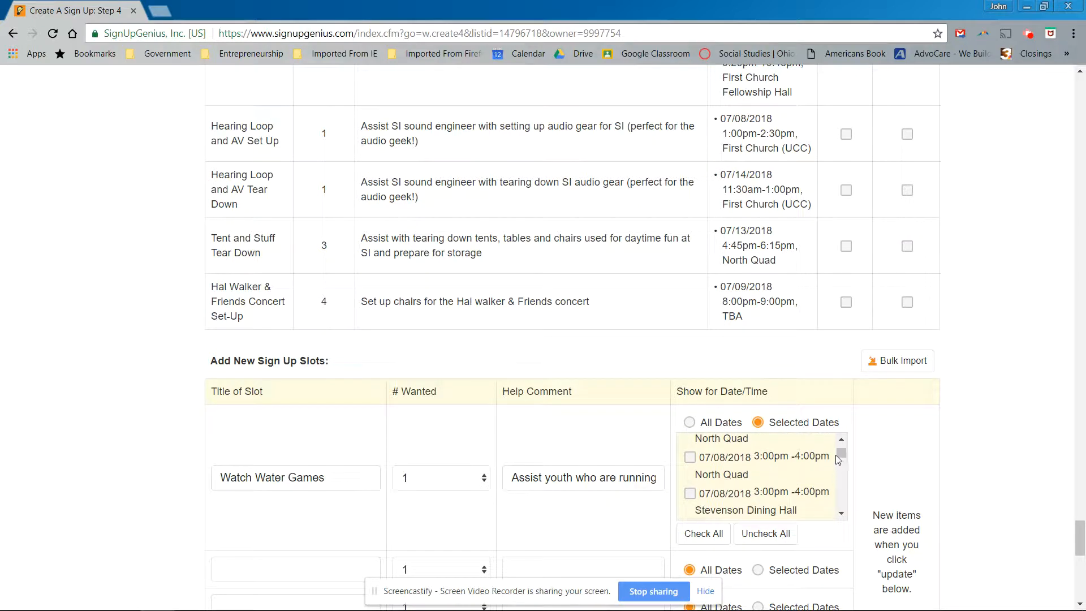
pyautogui.click(840, 440)
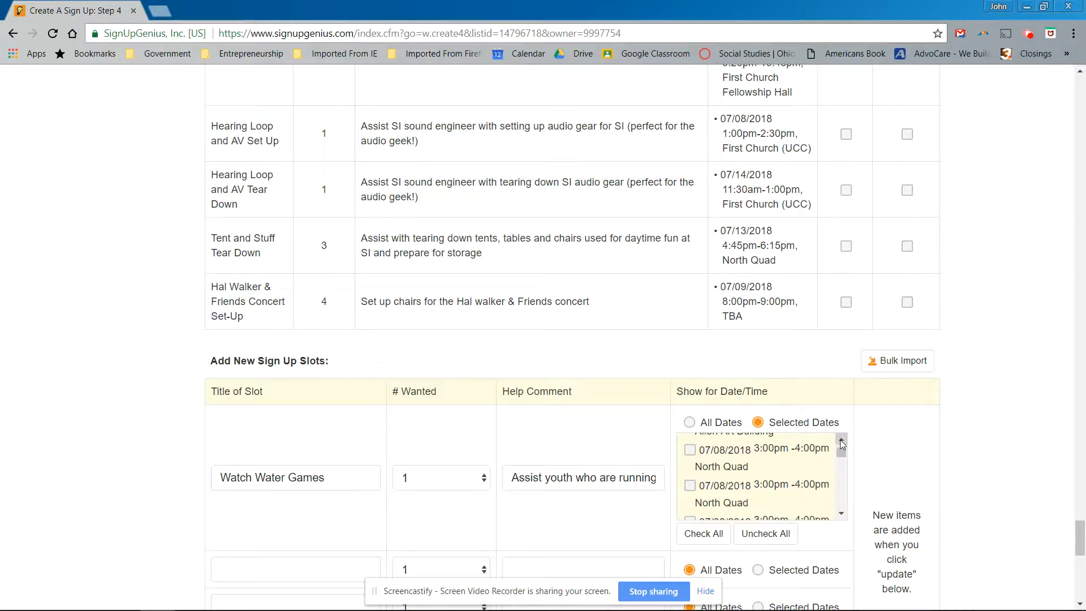
pyautogui.click(840, 440)
pyautogui.click(840, 440)
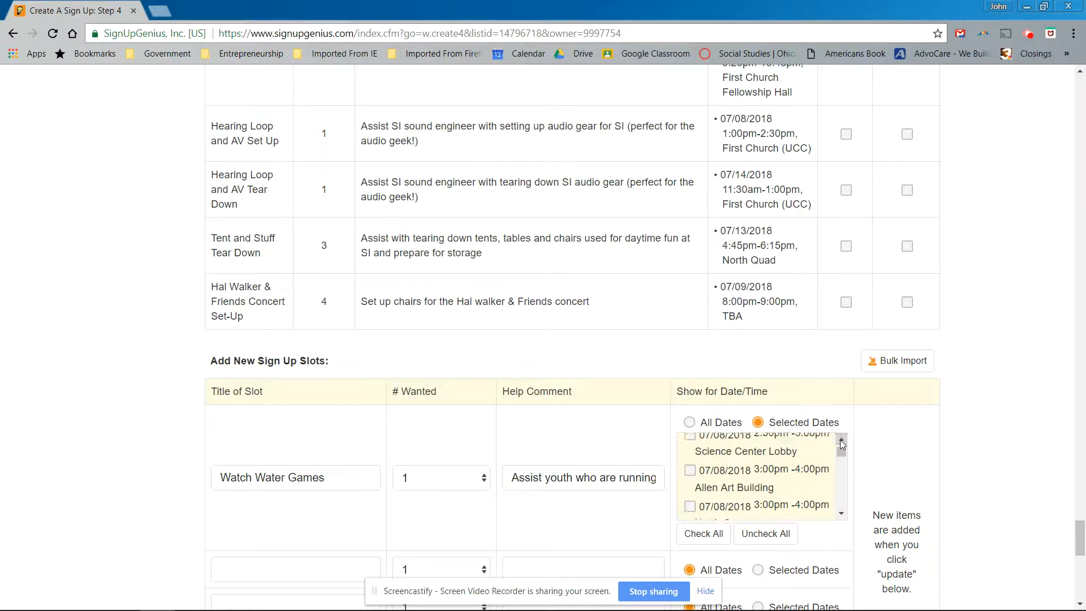
pyautogui.click(841, 513)
pyautogui.click(841, 512)
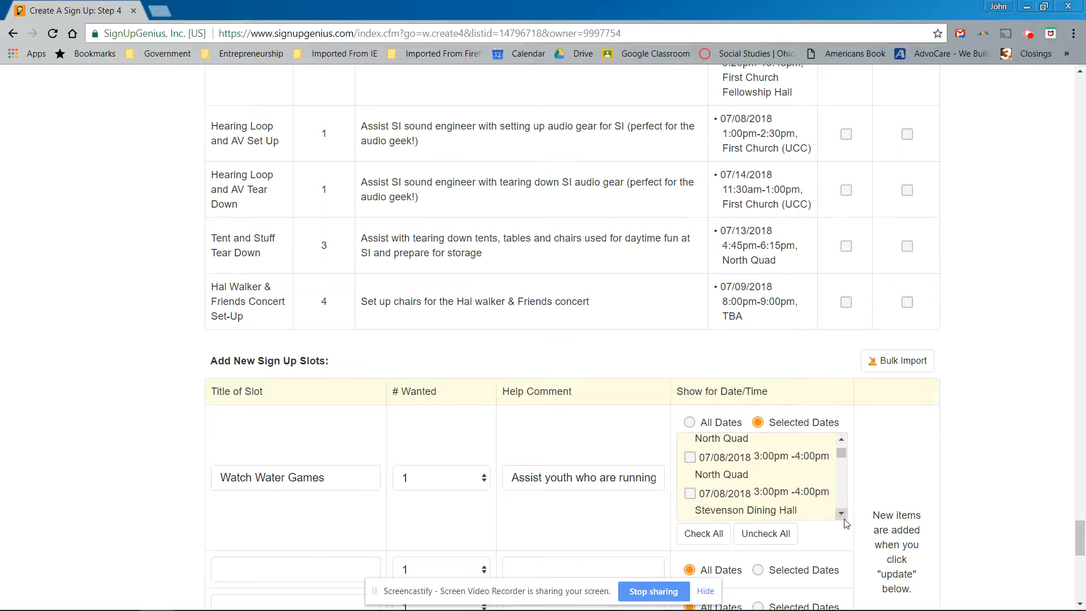
pyautogui.click(844, 518)
pyautogui.click(843, 518)
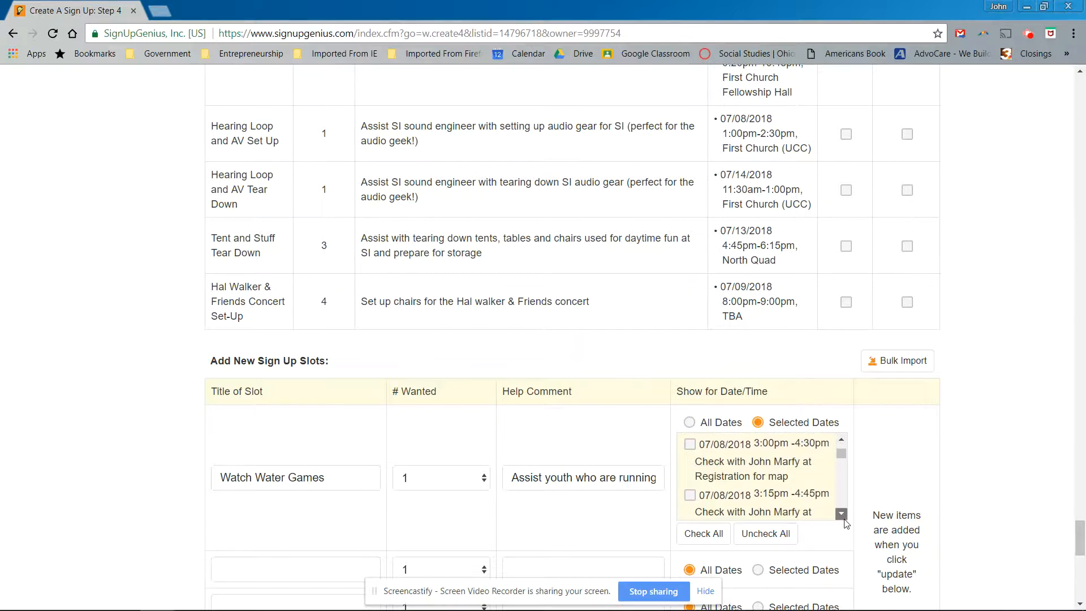
pyautogui.click(844, 518)
pyautogui.click(844, 518)
pyautogui.click(841, 512)
pyautogui.click(841, 513)
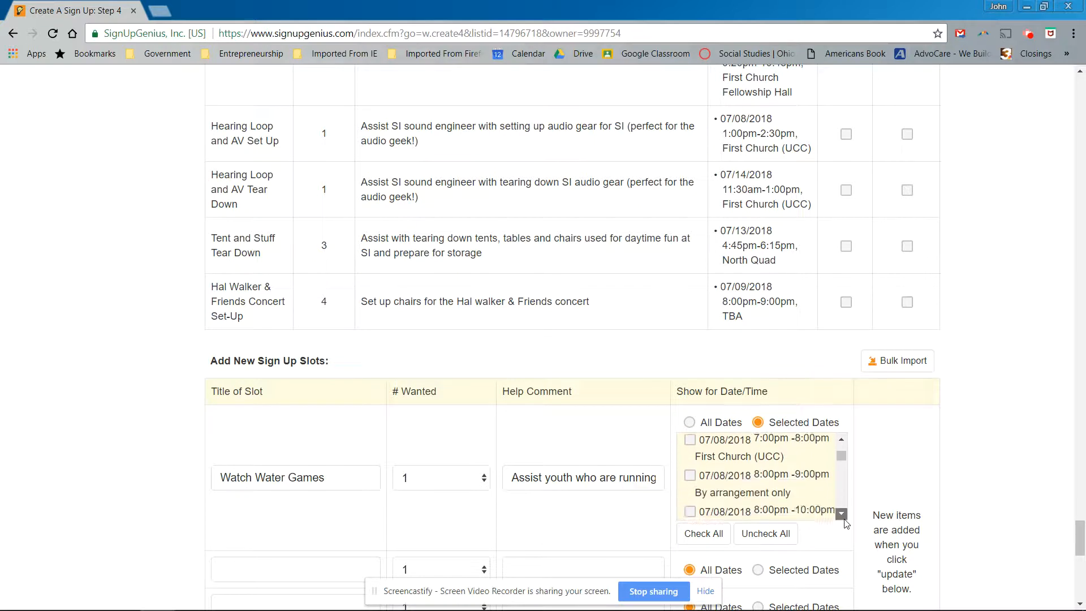
# Step: Check the 07/09/2018 times and locations offered for the Watch Water Games slot for a suitable match
pyautogui.click(841, 513)
pyautogui.click(841, 513)
pyautogui.click(842, 513)
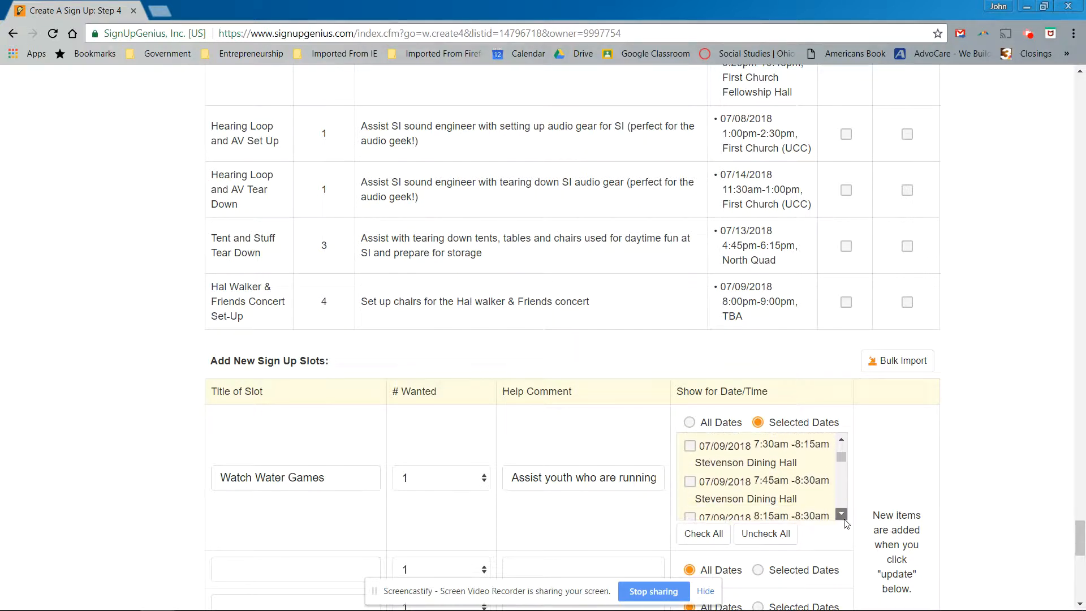
pyautogui.click(841, 513)
pyautogui.click(841, 513)
pyautogui.click(843, 519)
pyautogui.click(843, 519)
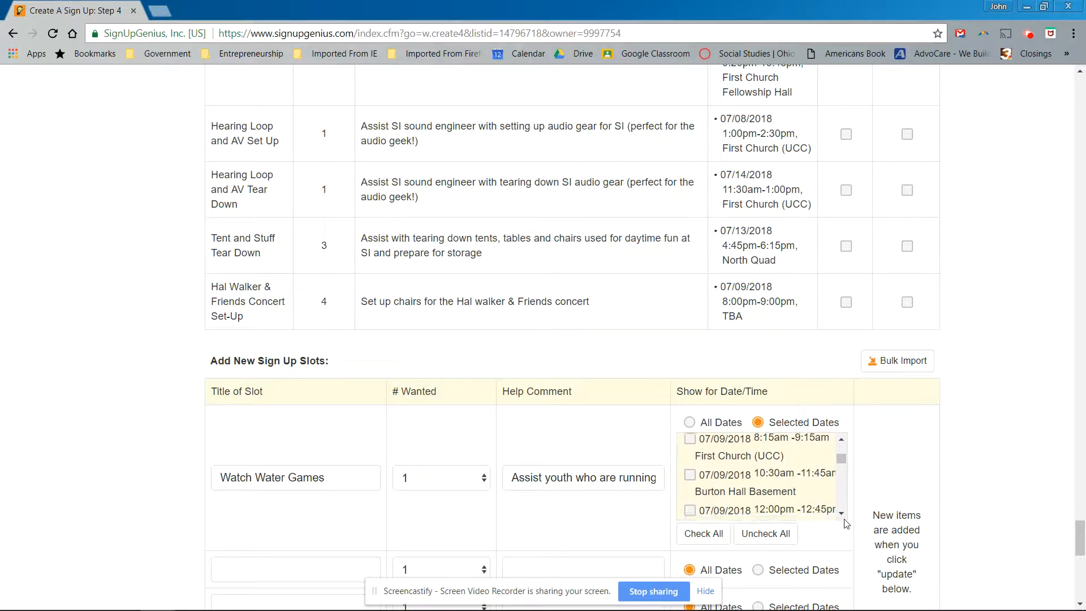
pyautogui.click(844, 519)
pyautogui.click(842, 513)
pyautogui.click(842, 513)
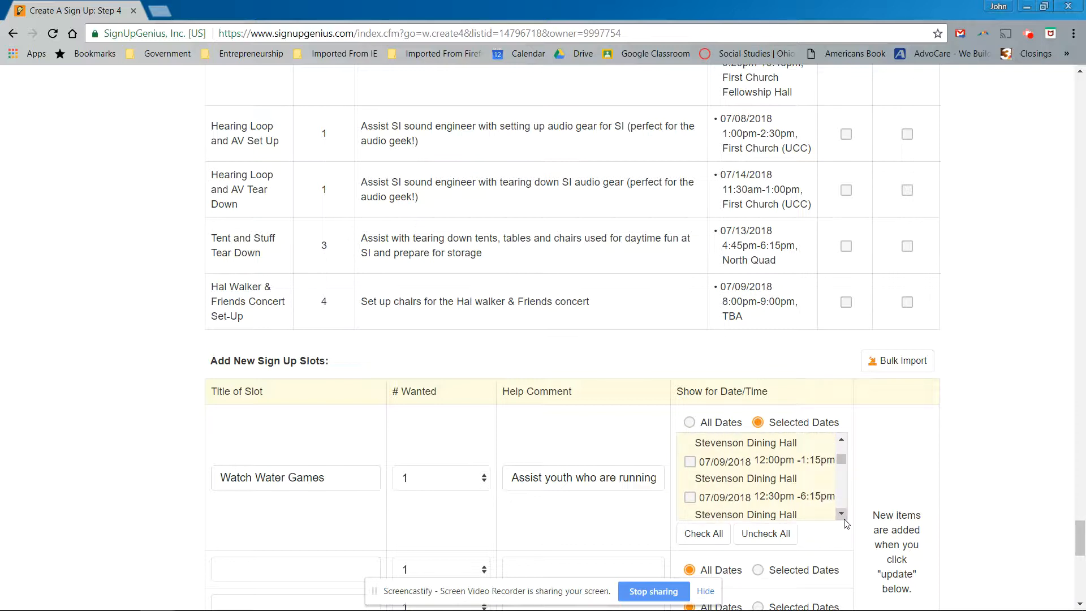
pyautogui.click(841, 512)
pyautogui.click(841, 513)
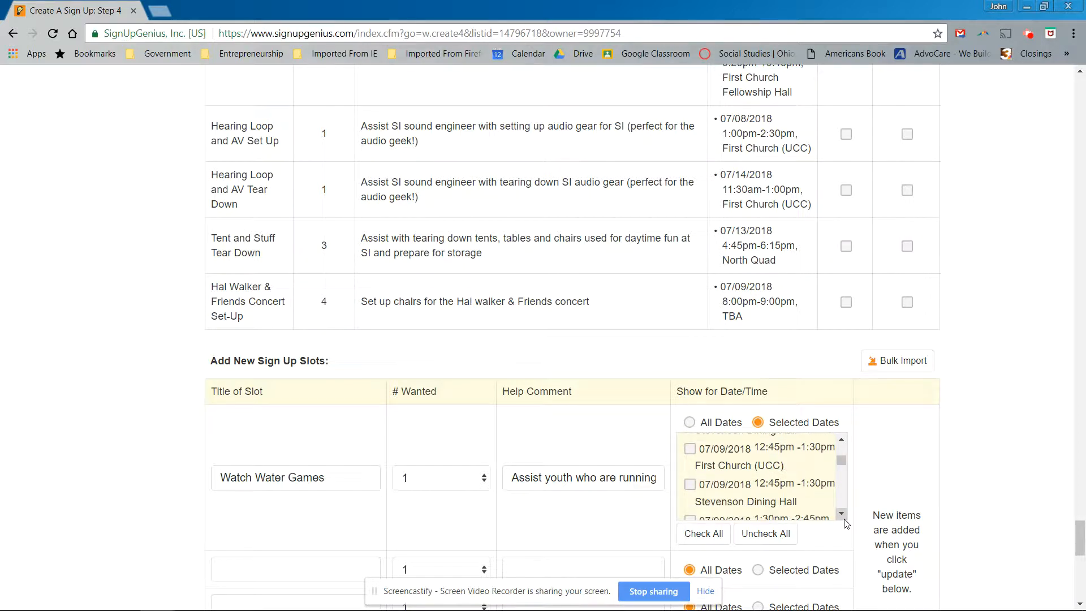
pyautogui.click(844, 519)
pyautogui.click(843, 518)
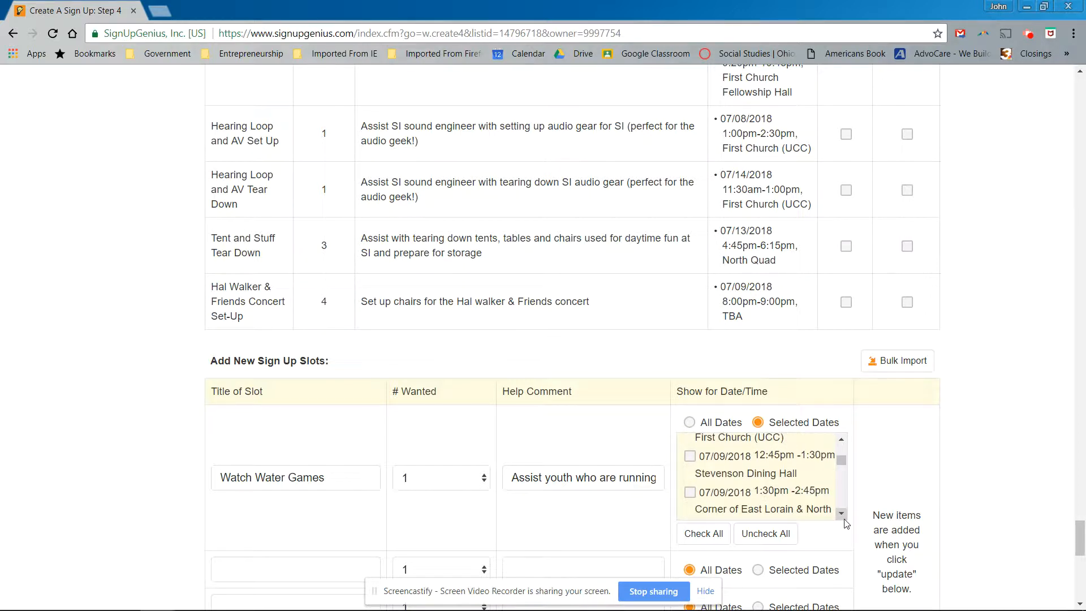
pyautogui.click(842, 513)
pyautogui.click(842, 513)
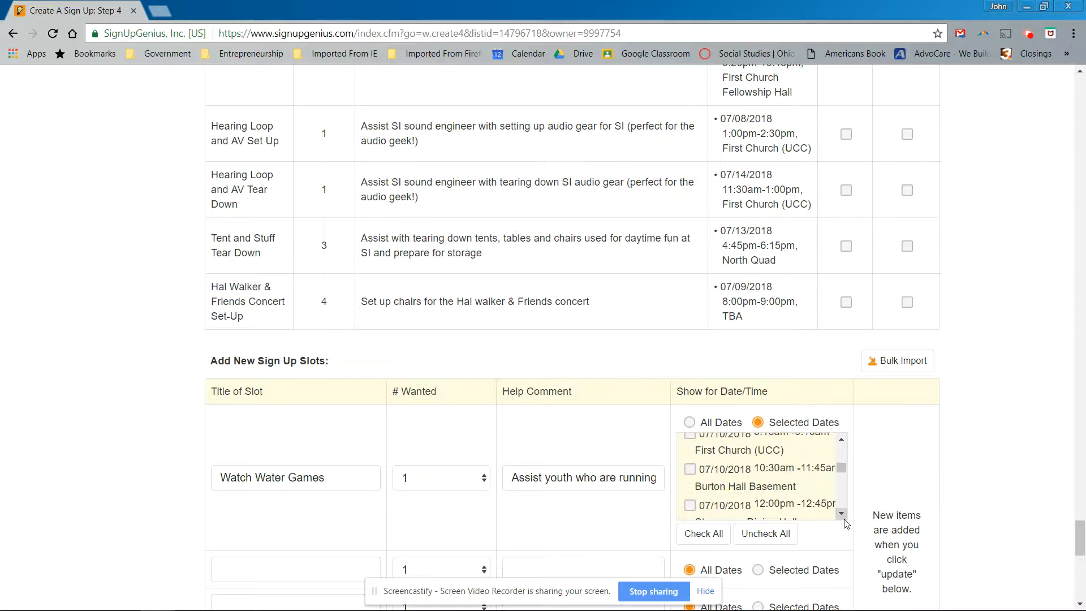
# Step: Continue through the 07/10/2018 times and locations offered for the Watch Water Games slot, including the evening entries
pyautogui.click(844, 519)
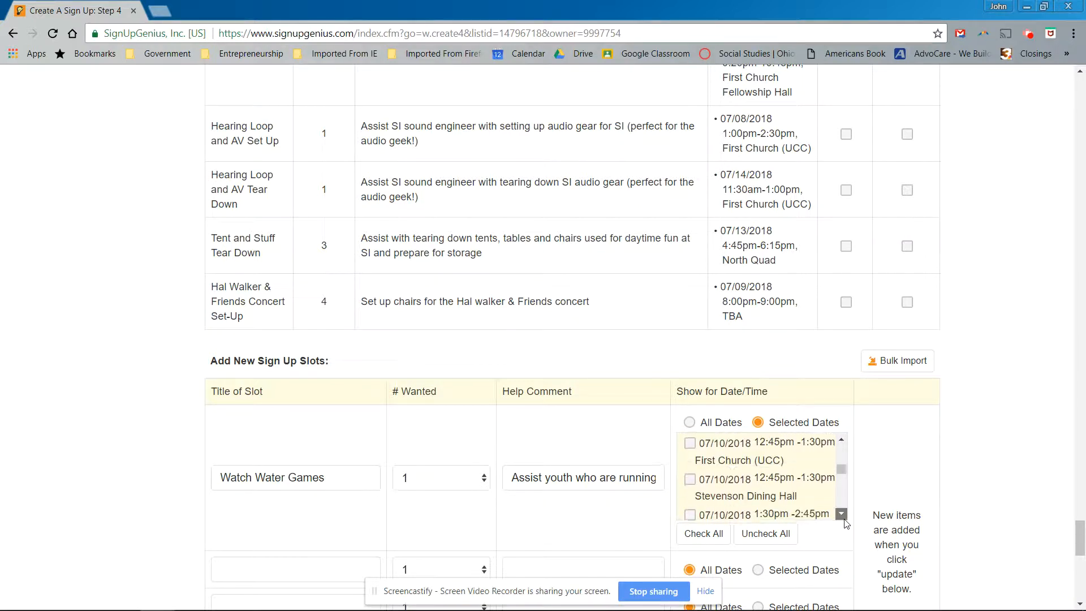
pyautogui.click(844, 520)
pyautogui.click(845, 519)
pyautogui.click(844, 519)
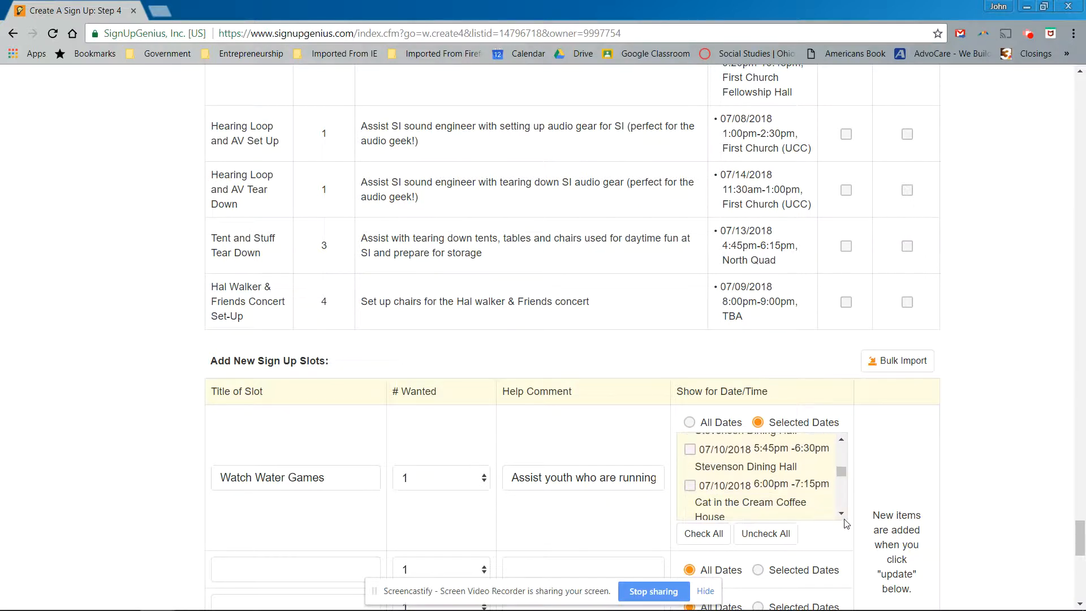
pyautogui.click(844, 519)
pyautogui.click(844, 519)
pyautogui.click(844, 519)
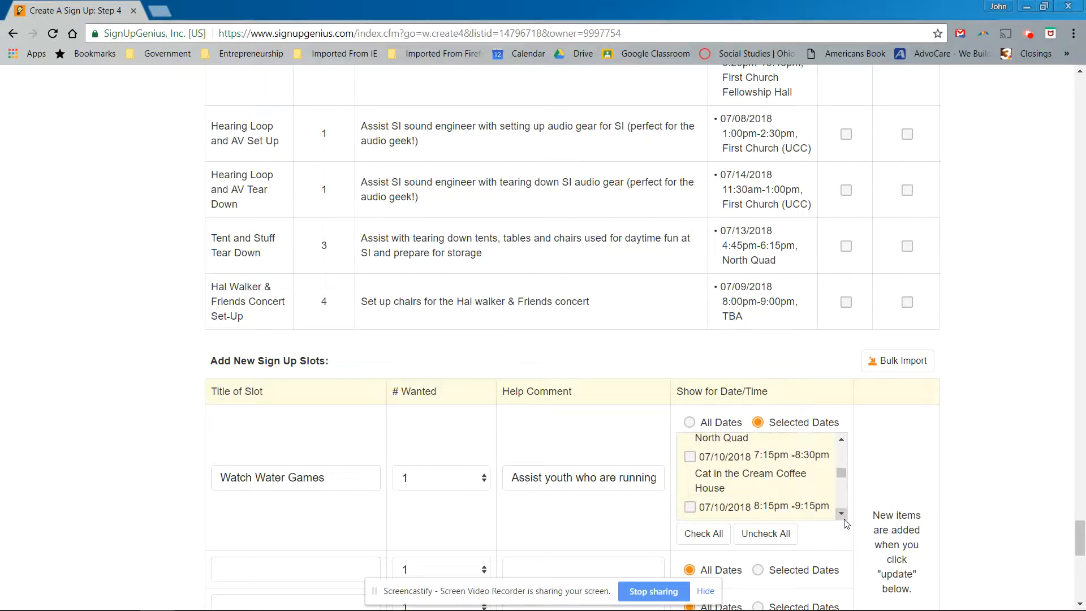
pyautogui.click(843, 440)
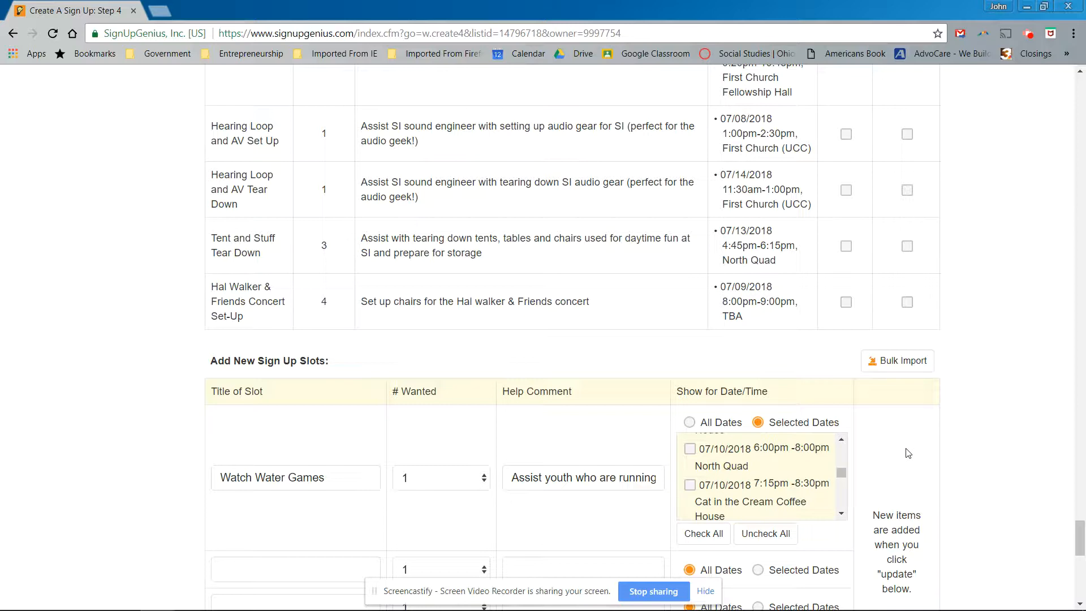
# Step: Review the layout settings below the new slot rows and expand the advanced settings to see their options
pyautogui.scroll(-3, 906, 431)
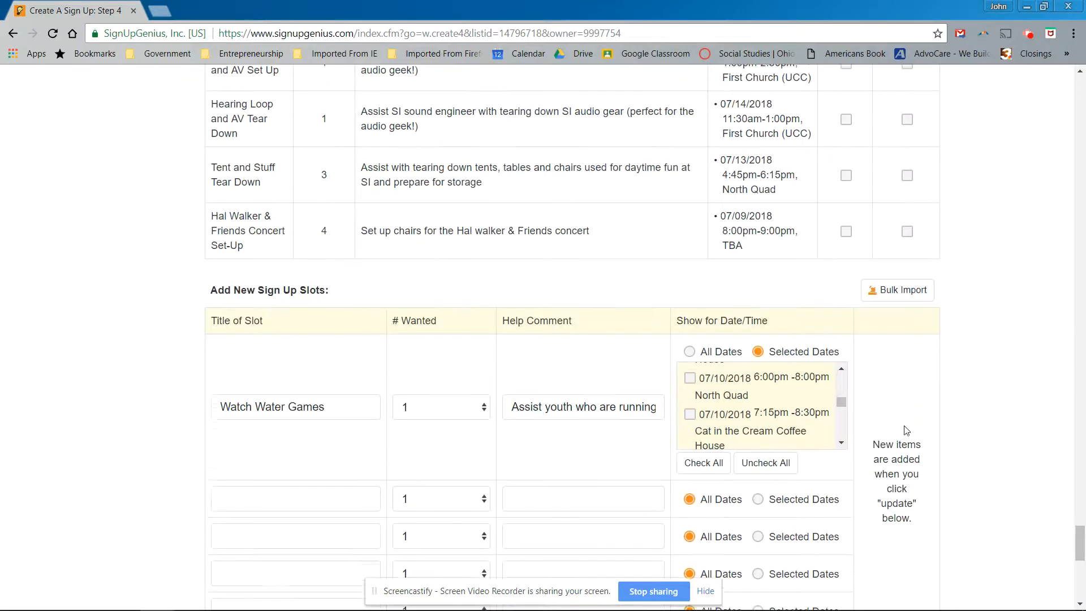
pyautogui.scroll(-3, 906, 431)
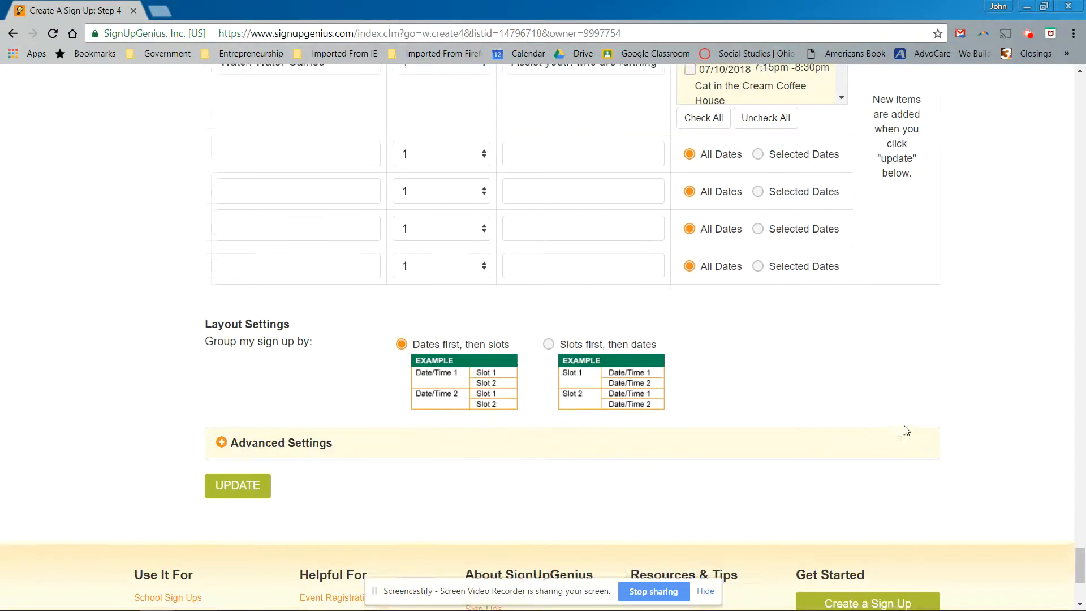
pyautogui.click(221, 438)
pyautogui.scroll(-3, 222, 441)
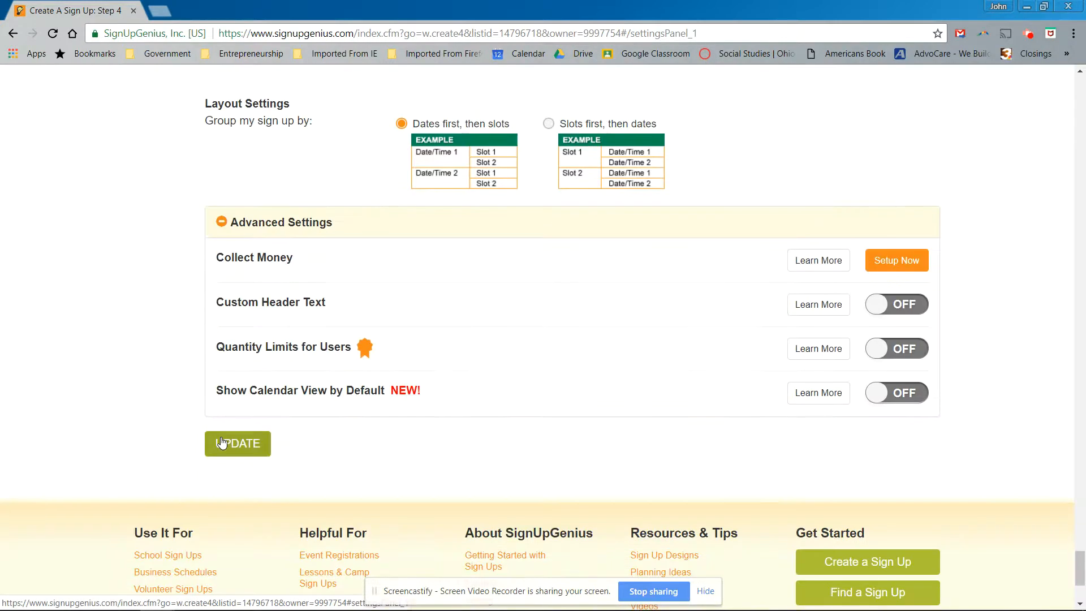
pyautogui.scroll(5, 223, 441)
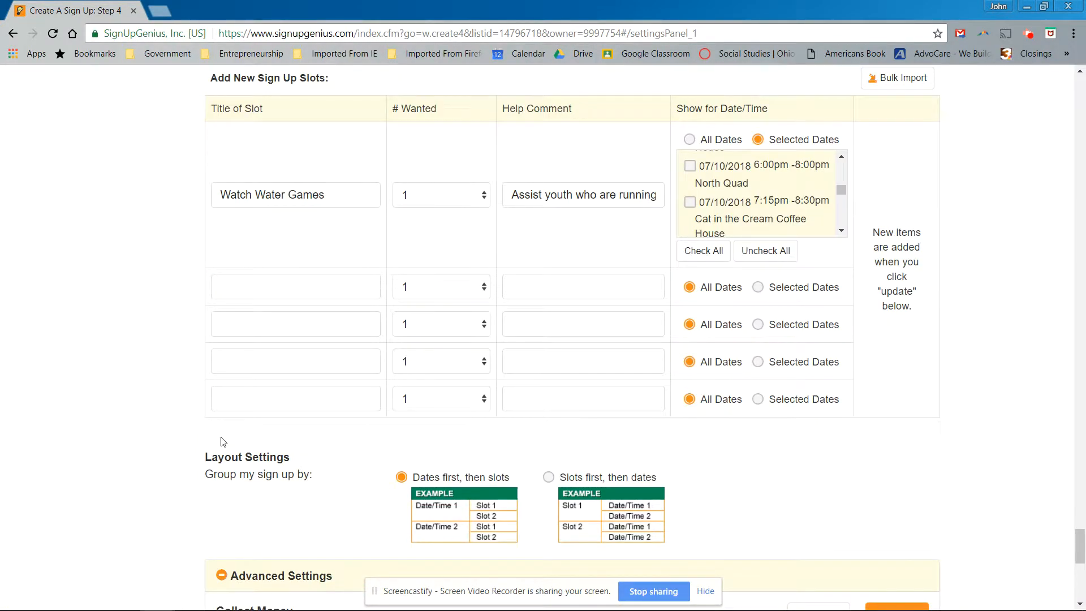
pyautogui.scroll(2, 224, 441)
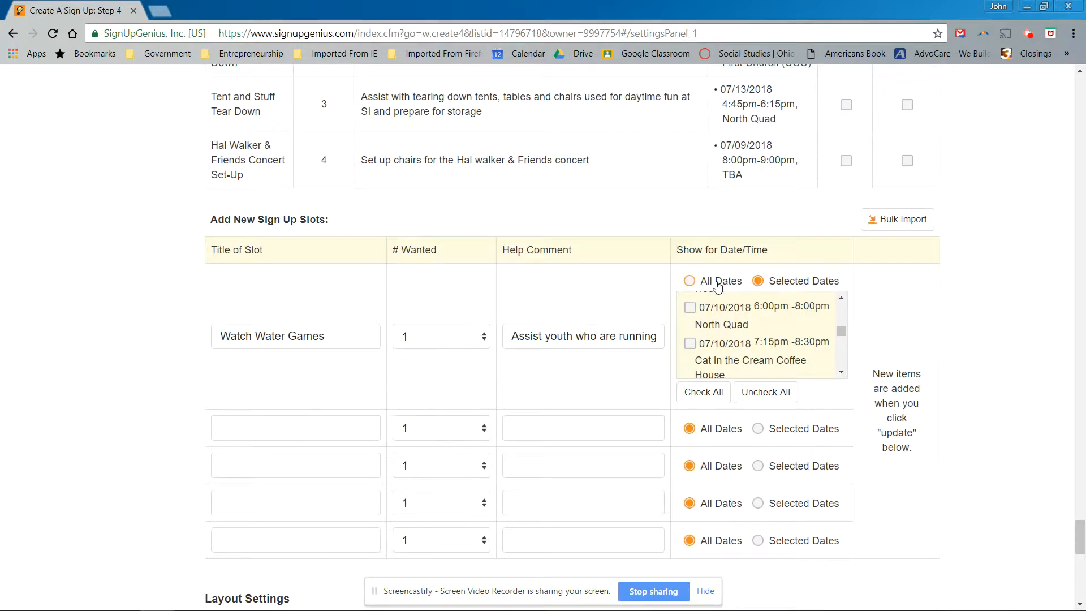
# Step: Return the slot's date list to its first entries and switch to the Dates/Times step of the sign-up
pyautogui.moveTo(842, 332); pyautogui.dragTo(843, 291)
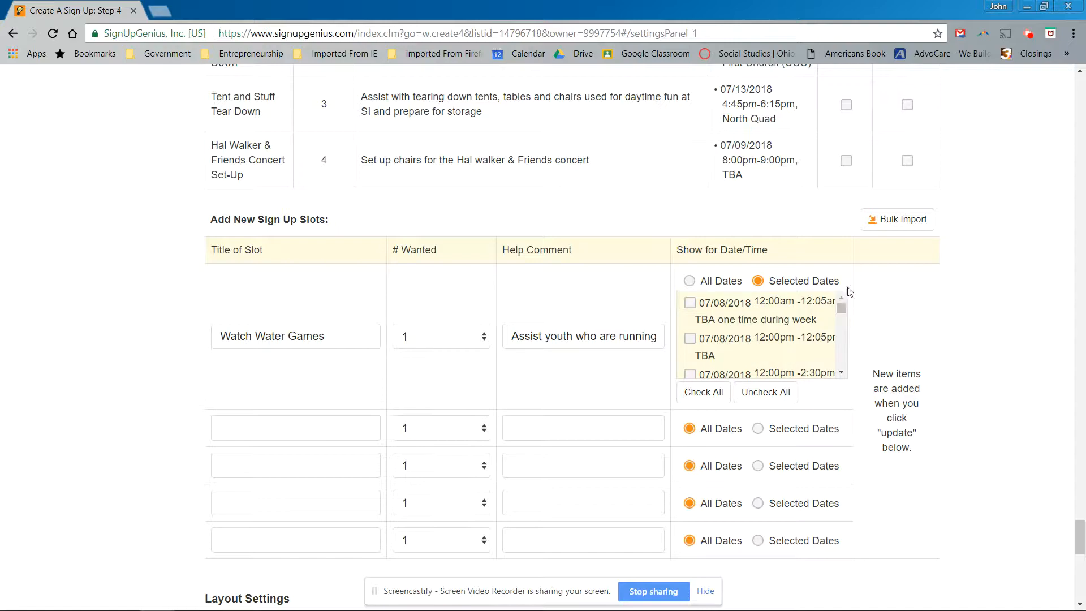
pyautogui.scroll(15, 437, 138)
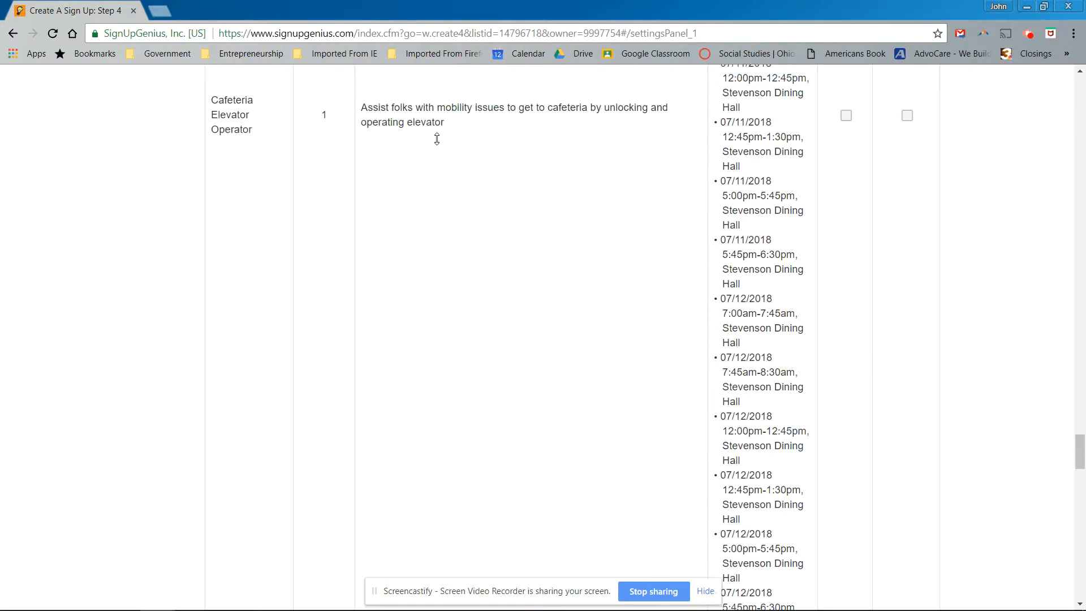
pyautogui.scroll(20, 434, 140)
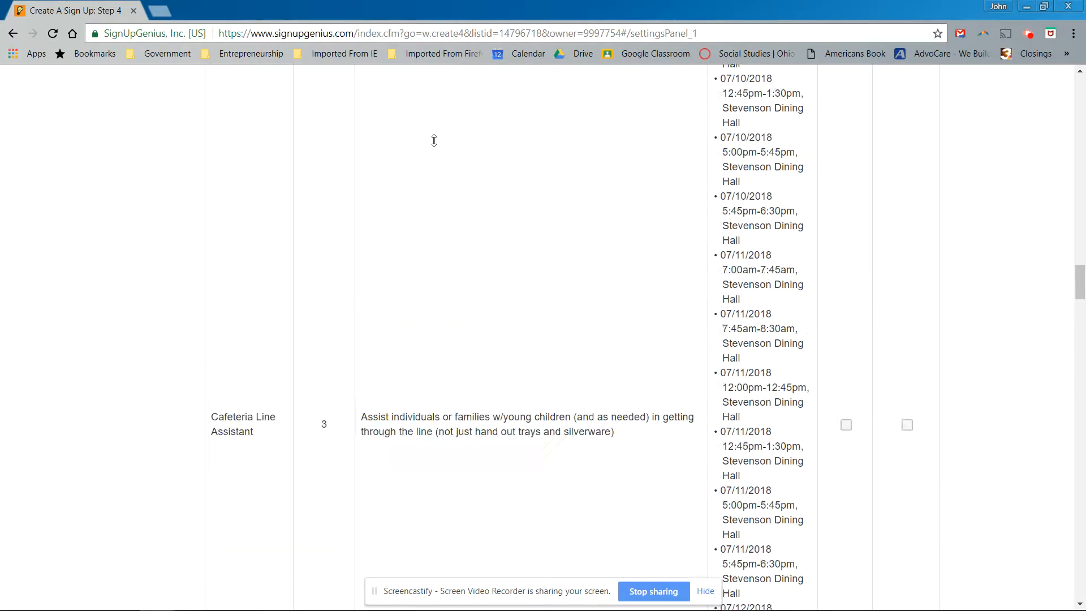
pyautogui.scroll(10, 434, 140)
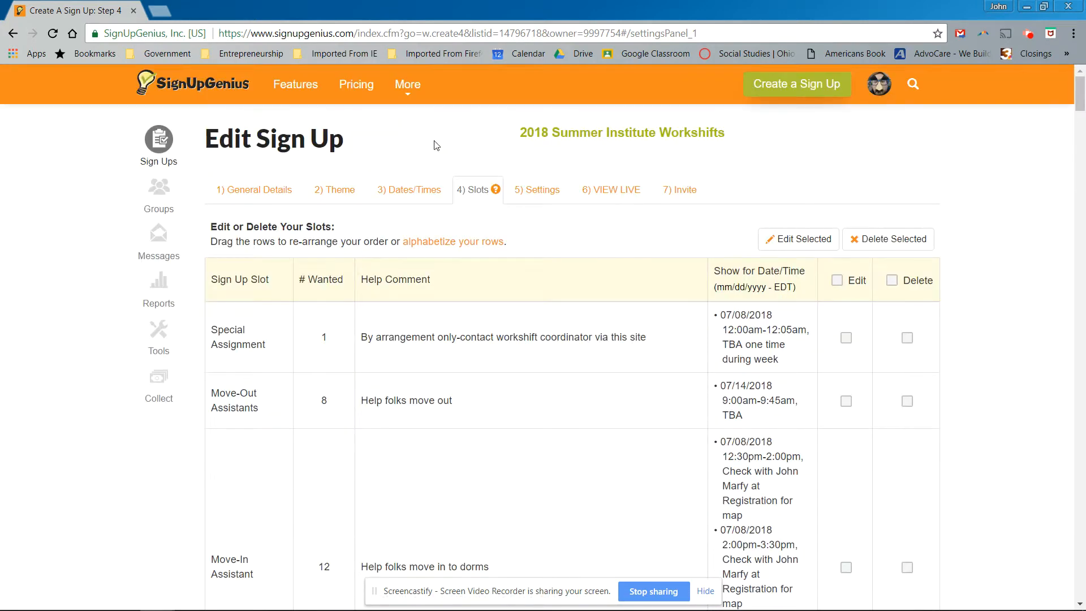
pyautogui.click(415, 198)
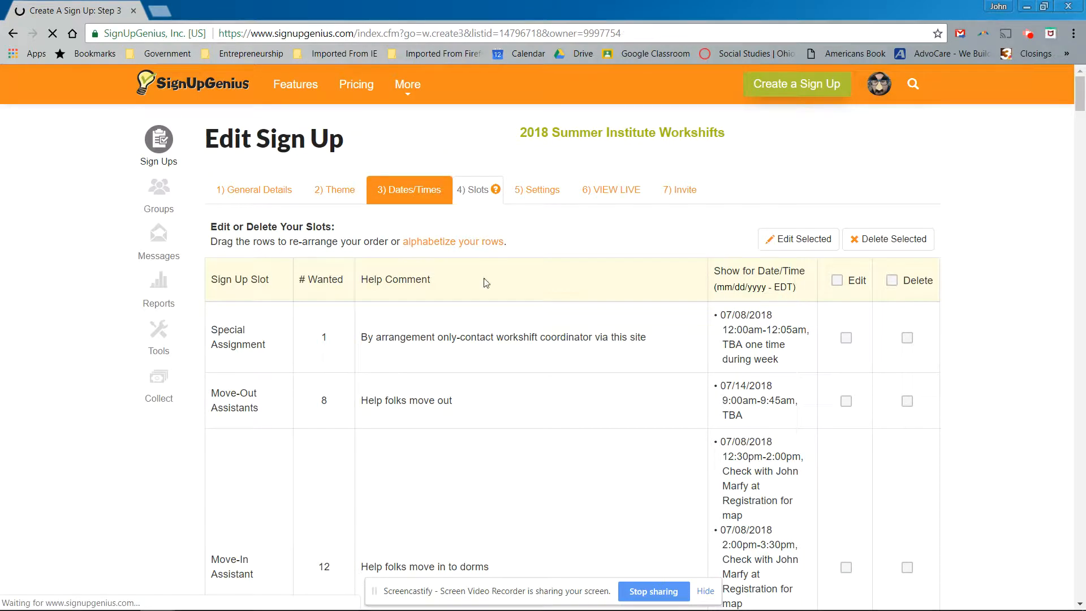
# Step: Examine the existing dates, times and locations of the sign-up for an entry that suits the Watch Water Games slot
pyautogui.scroll(-15, 485, 282)
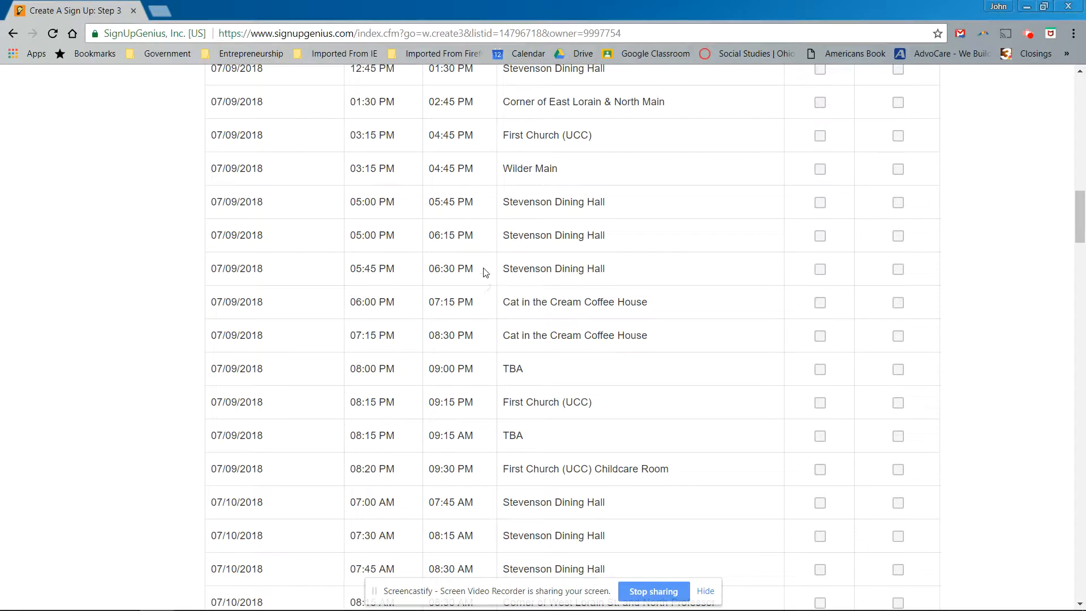
pyautogui.scroll(-1, 485, 270)
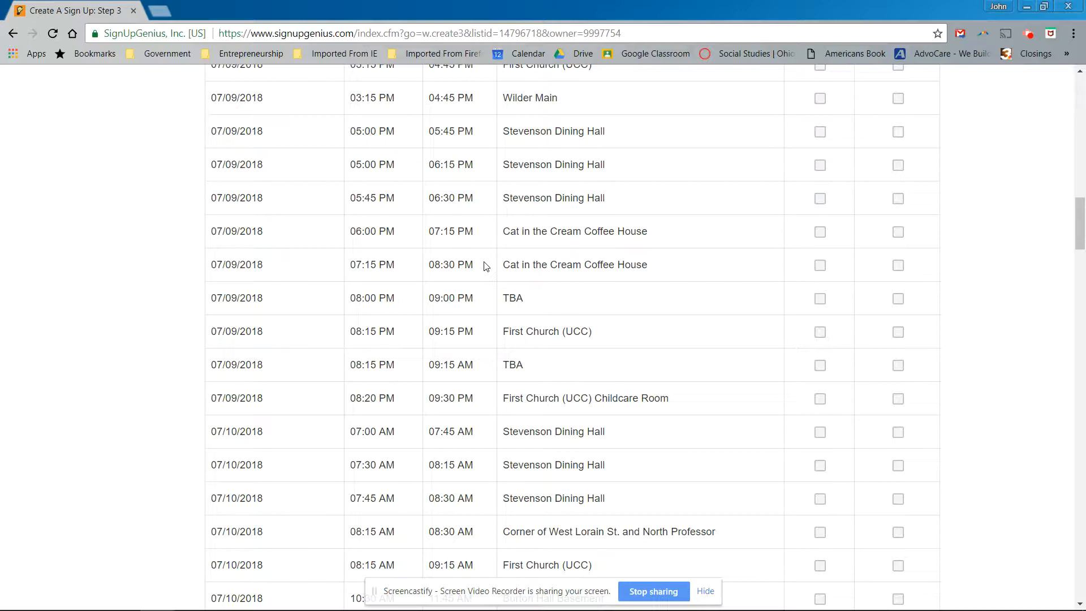
pyautogui.scroll(-2, 485, 265)
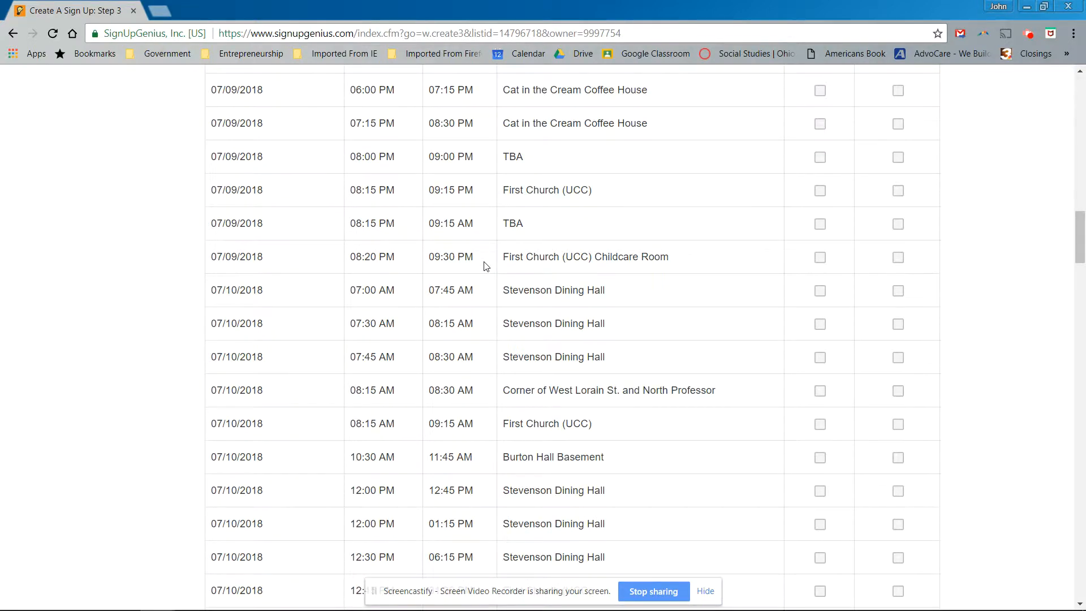
pyautogui.scroll(3, 486, 266)
pyautogui.scroll(2, 485, 266)
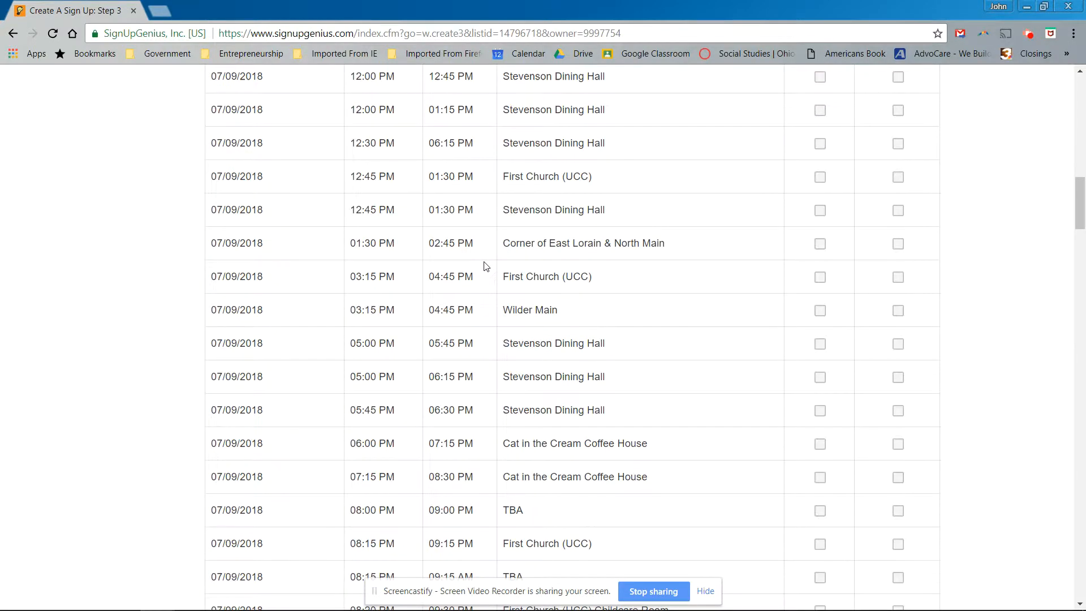
pyautogui.scroll(2, 486, 266)
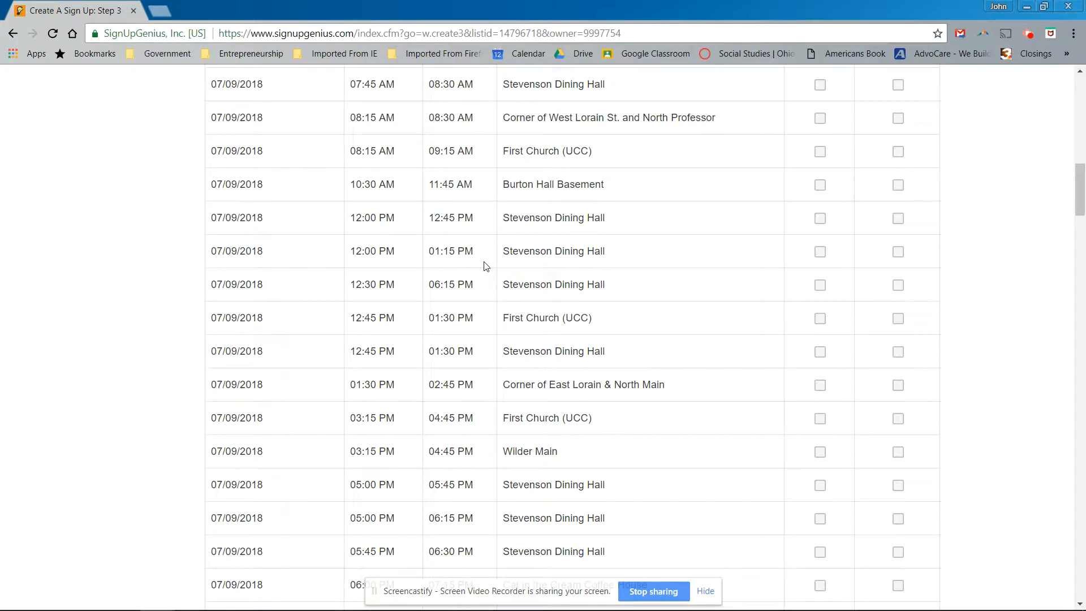
pyautogui.scroll(10, 486, 265)
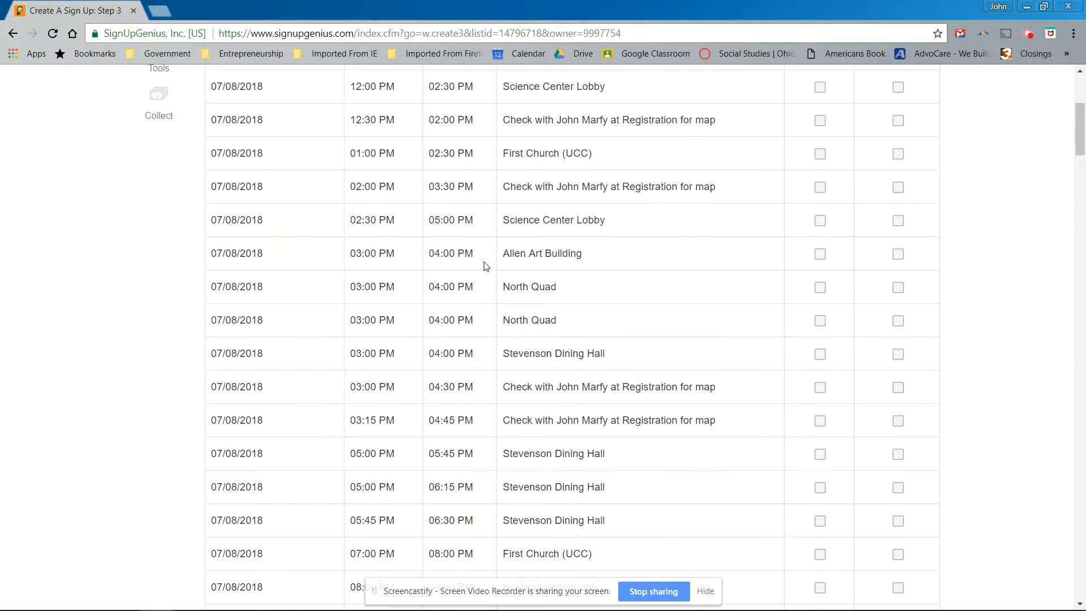
pyautogui.scroll(-20, 485, 266)
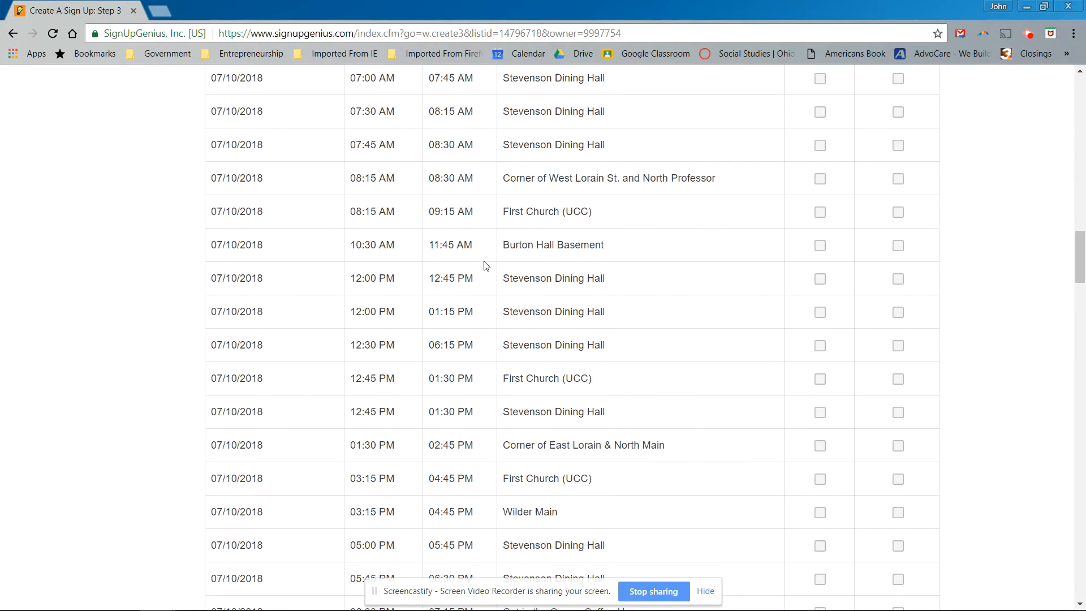
pyautogui.scroll(-15, 485, 265)
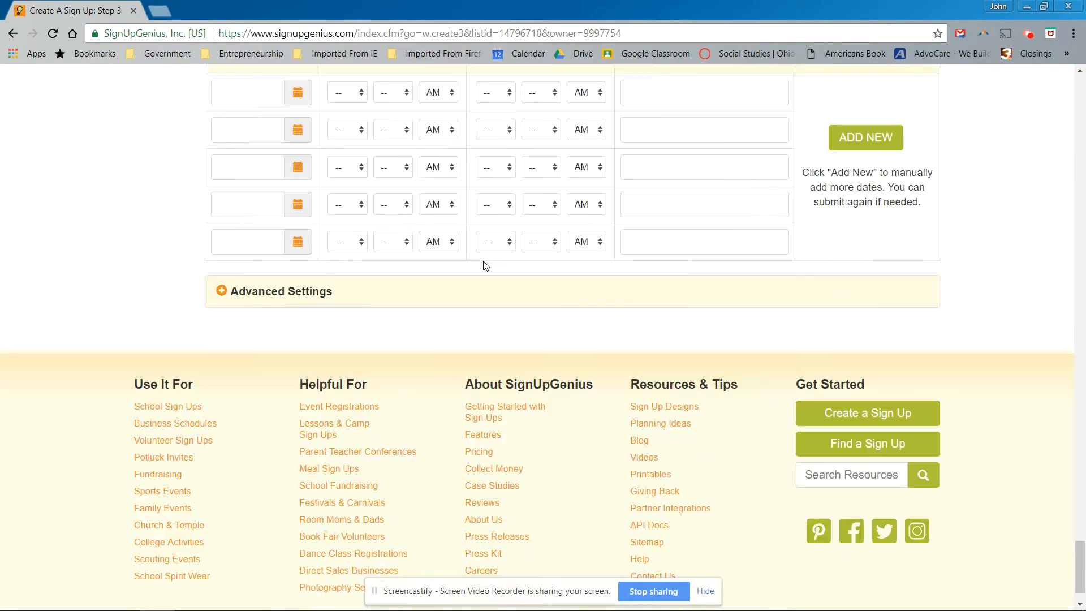
# Step: Set the date of the first new date/time row to 07/09/2018
pyautogui.scroll(3, 439, 263)
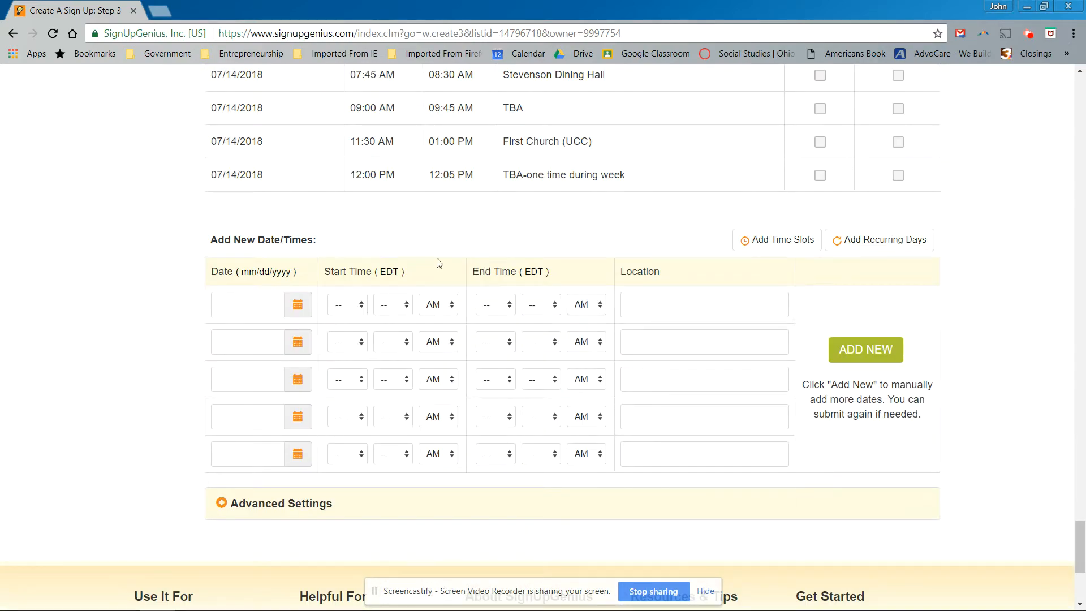
pyautogui.click(296, 307)
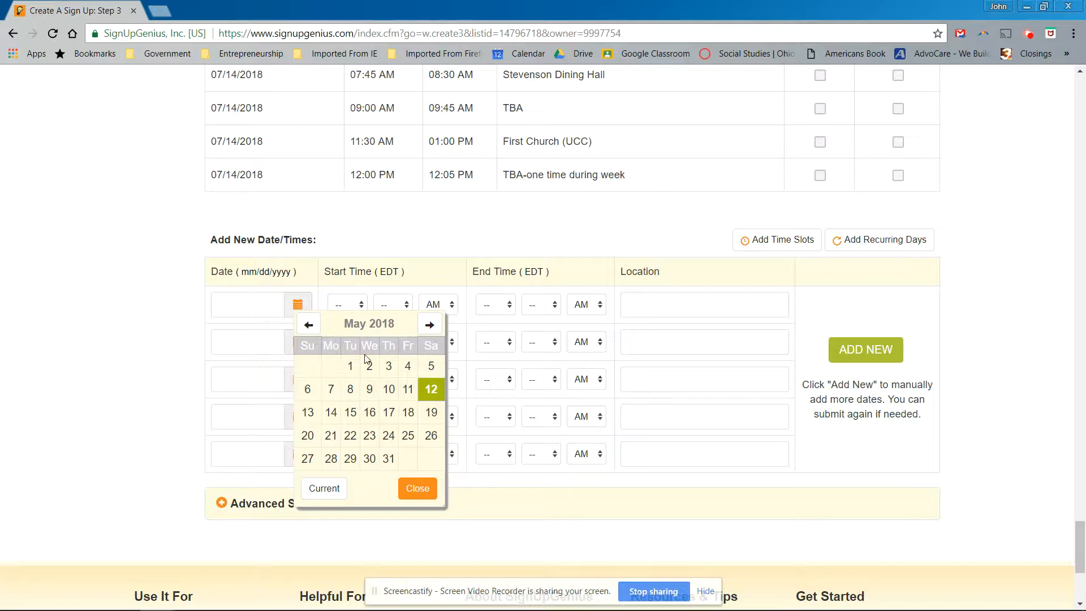
pyautogui.click(430, 325)
pyautogui.click(431, 328)
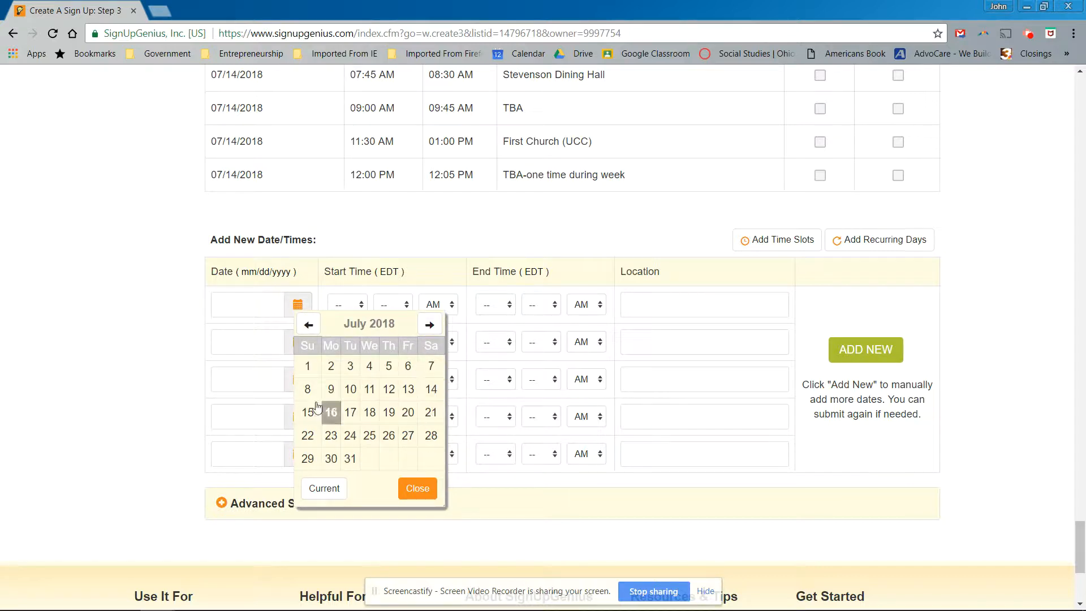
pyautogui.click(333, 389)
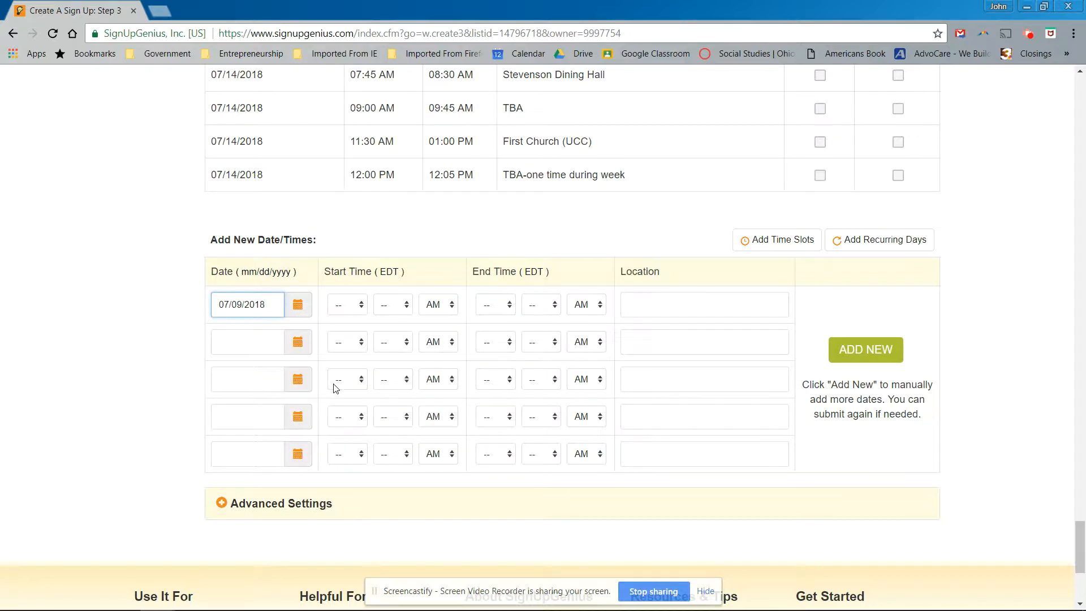
# Step: Set the start time of the new 07/09/2018 row to 12:45
pyautogui.click(363, 308)
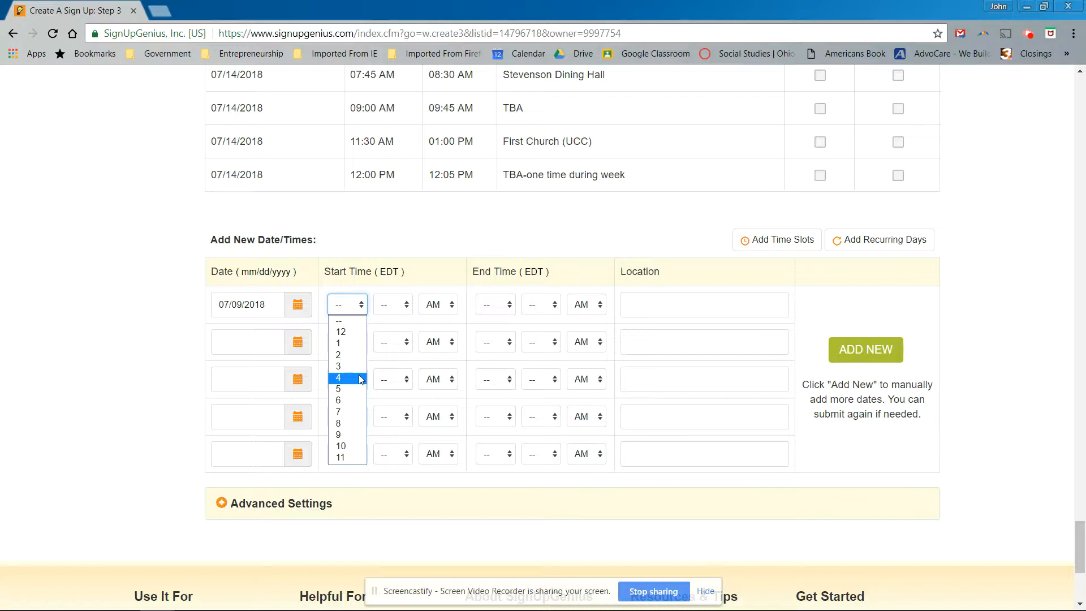
pyautogui.click(353, 332)
pyautogui.click(406, 305)
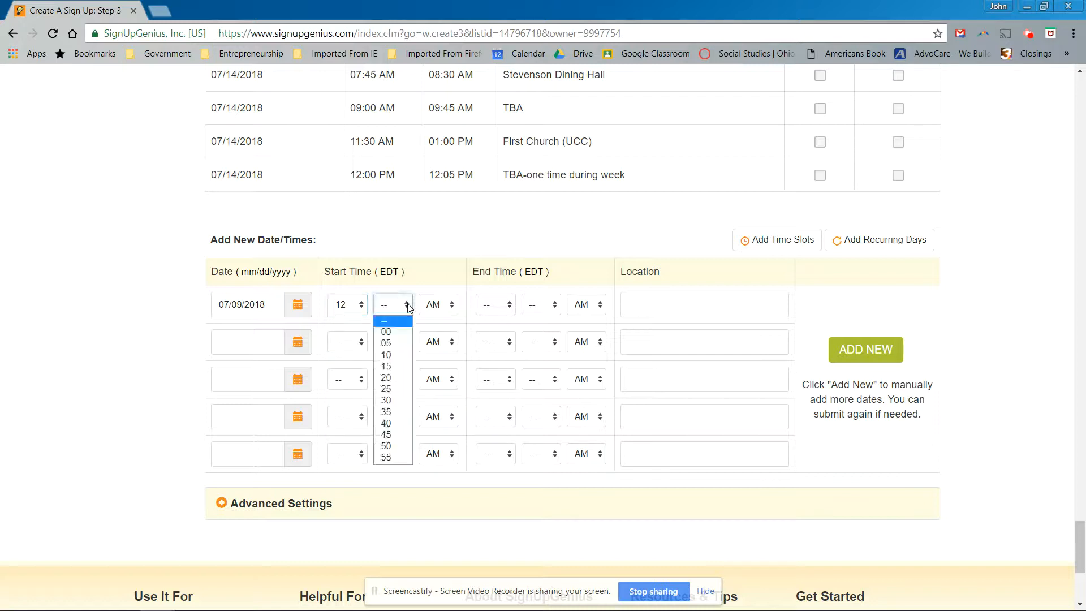
pyautogui.click(407, 435)
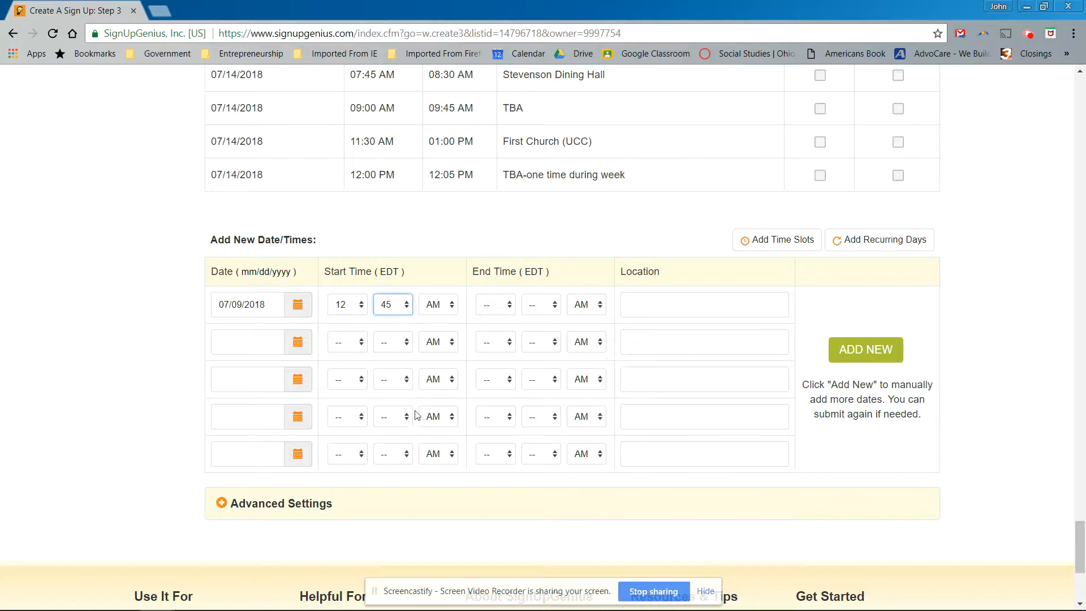
# Step: Open omdsi.org/m/ in a new browser tab and check its adult schedule for the early afternoon session times
pyautogui.click(159, 11)
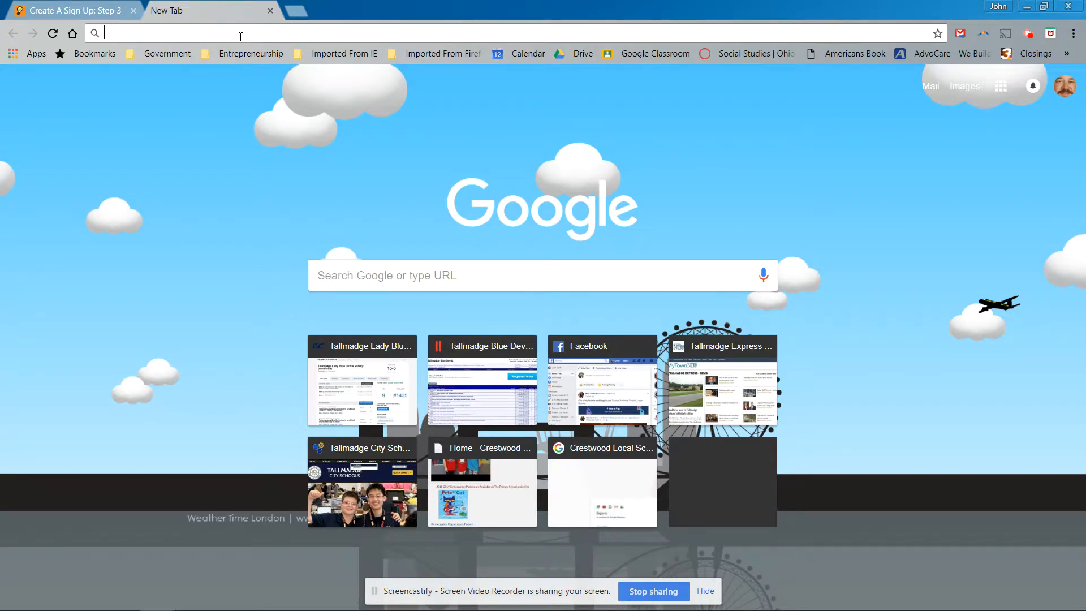
pyautogui.write('omdsi.camp9.org/admin/')
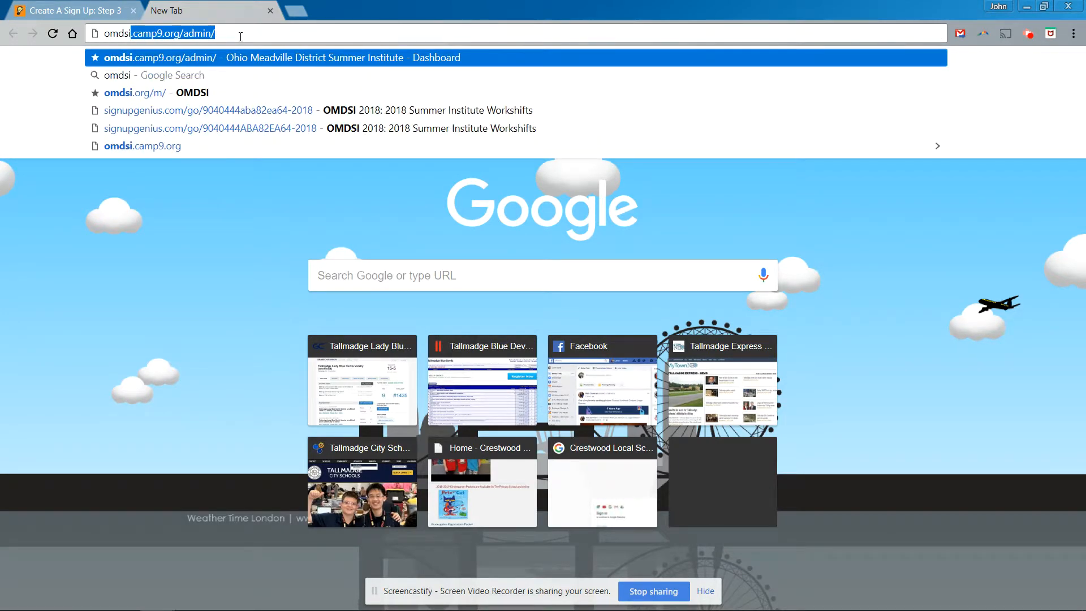
pyautogui.click(169, 93)
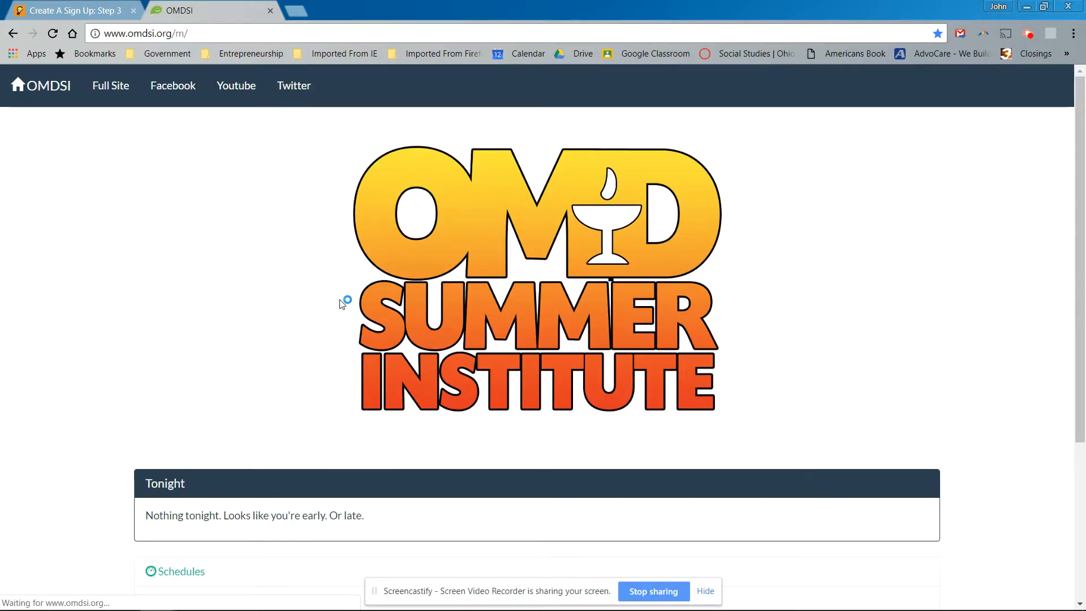
pyautogui.scroll(-3, 340, 308)
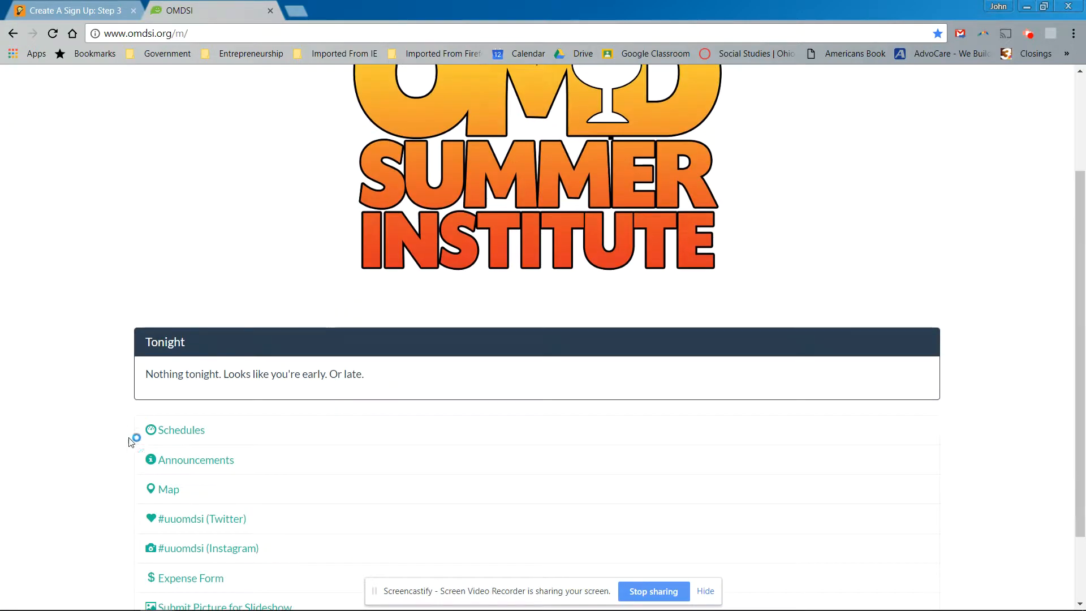
pyautogui.click(153, 432)
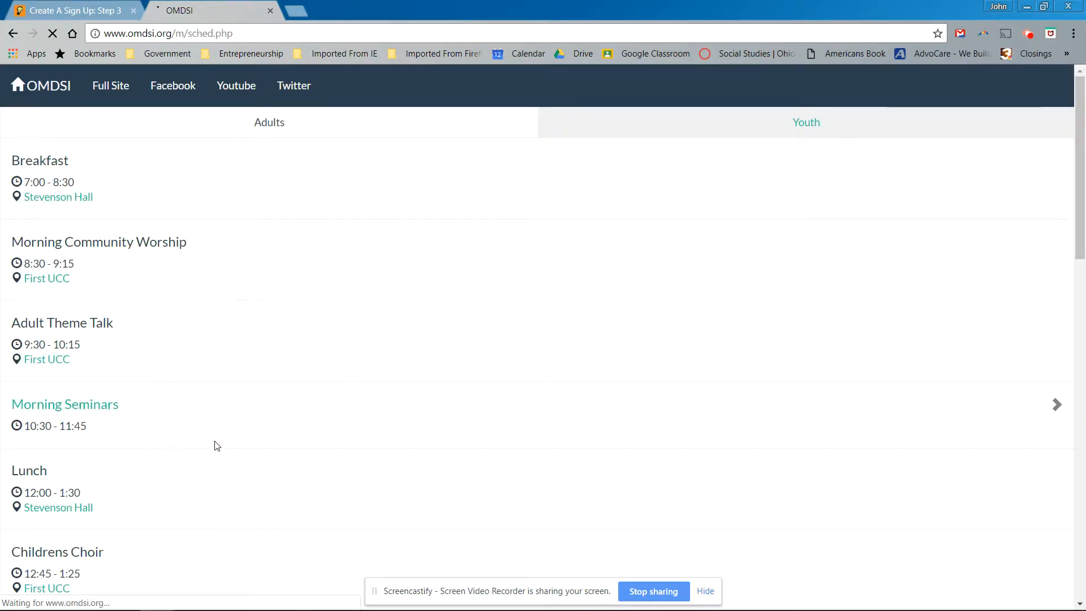
pyautogui.scroll(-4, 217, 445)
pyautogui.scroll(-3, 156, 387)
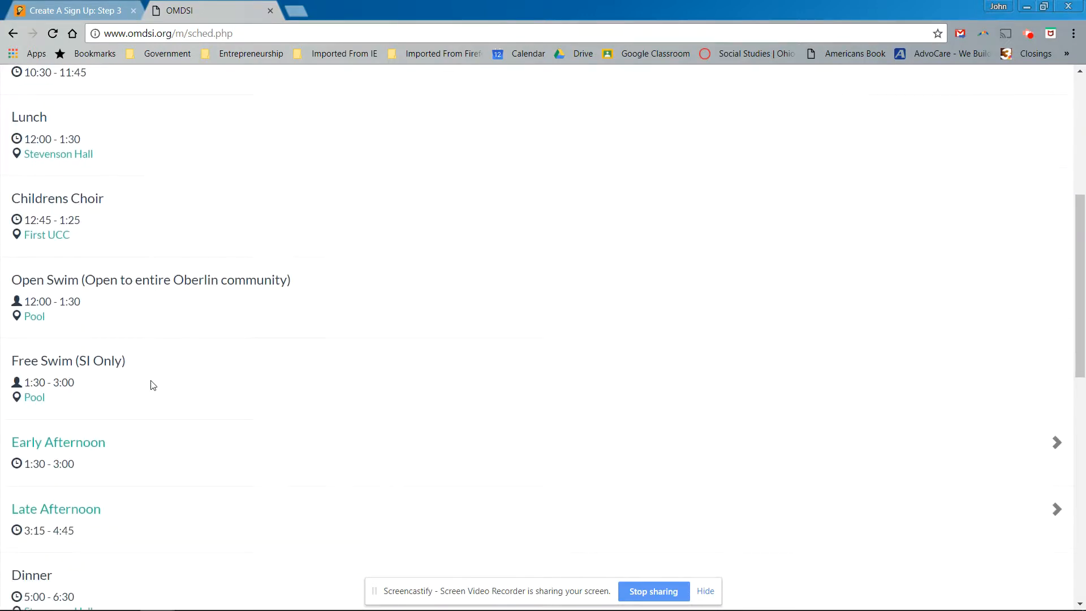
pyautogui.scroll(-1, 152, 385)
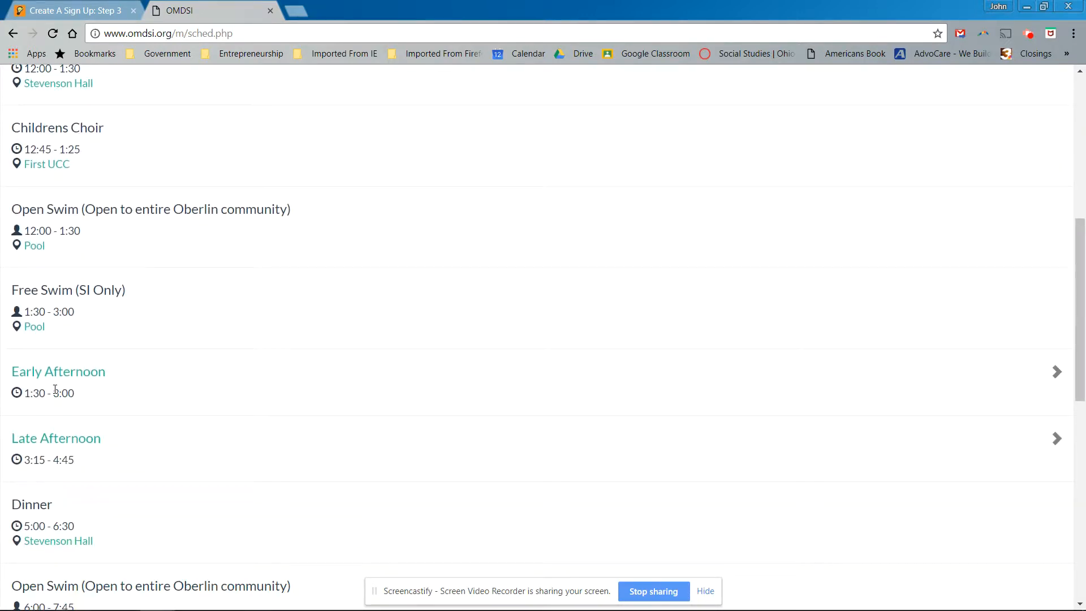
# Step: Return to the SignUpGenius sign-up and set the start time of the new 07/09/2018 row to 1:30 PM
pyautogui.click(73, 10)
pyautogui.click(359, 306)
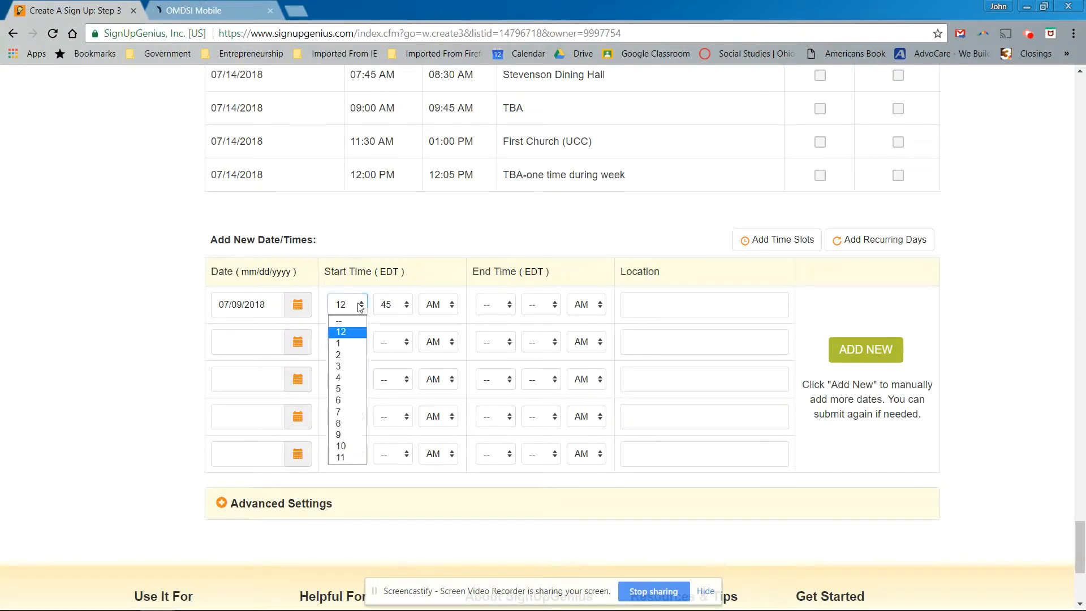
pyautogui.click(355, 352)
pyautogui.press('1')
pyautogui.click(408, 308)
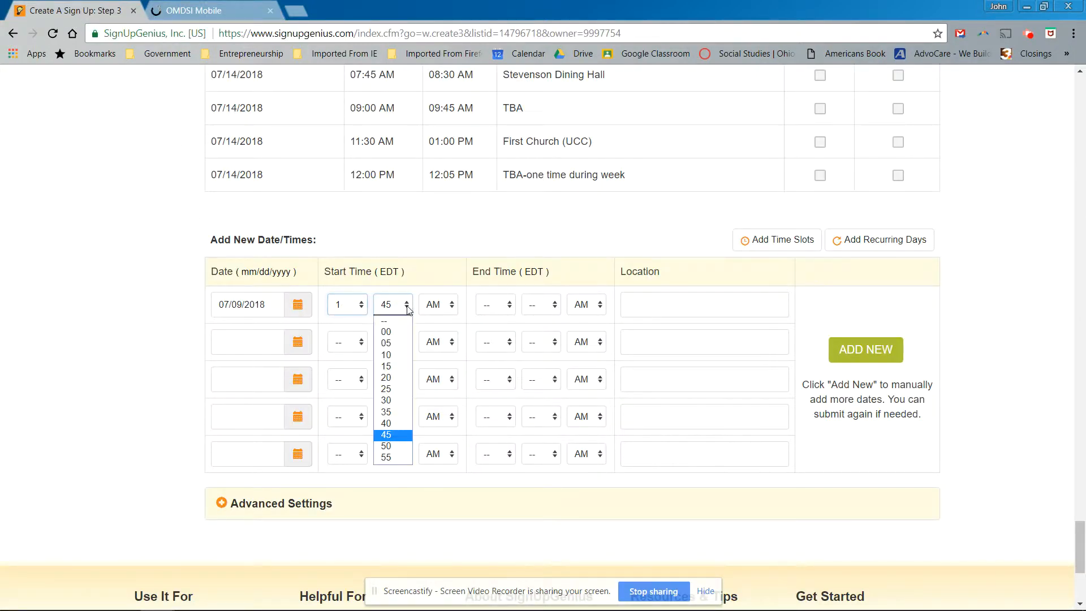
pyautogui.click(403, 400)
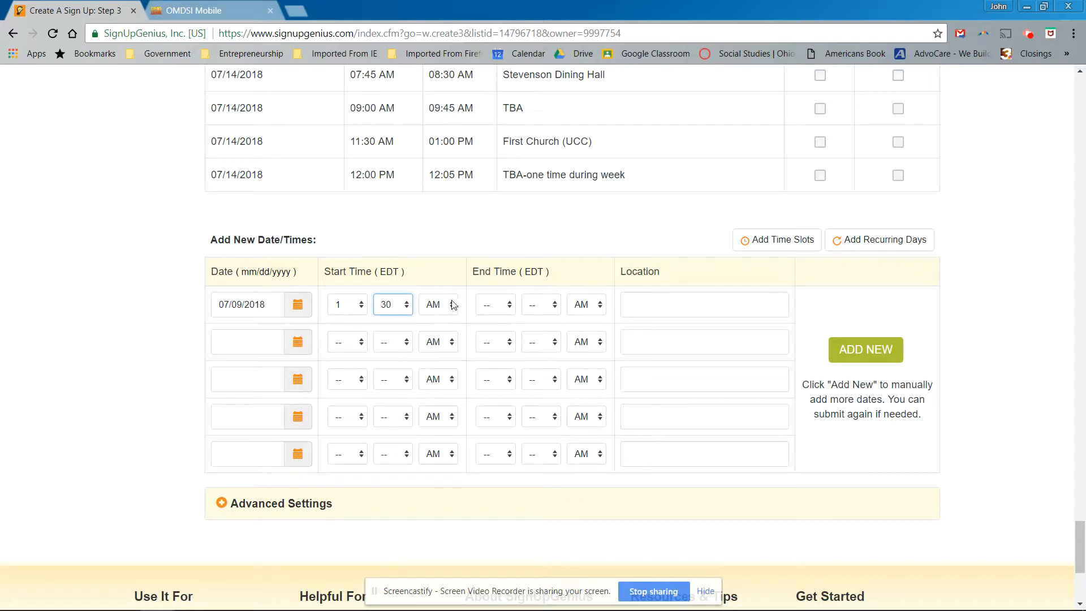
pyautogui.click(453, 304)
pyautogui.click(450, 332)
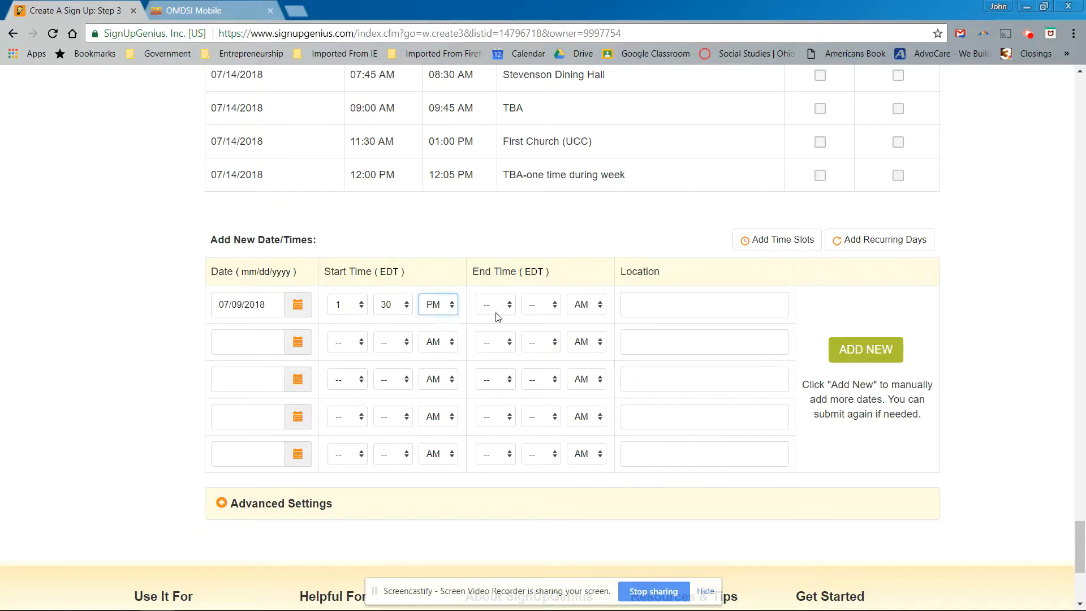
# Step: Set the end time of the new 07/09/2018 row to 3:00 PM and its location to North Quad
pyautogui.click(509, 306)
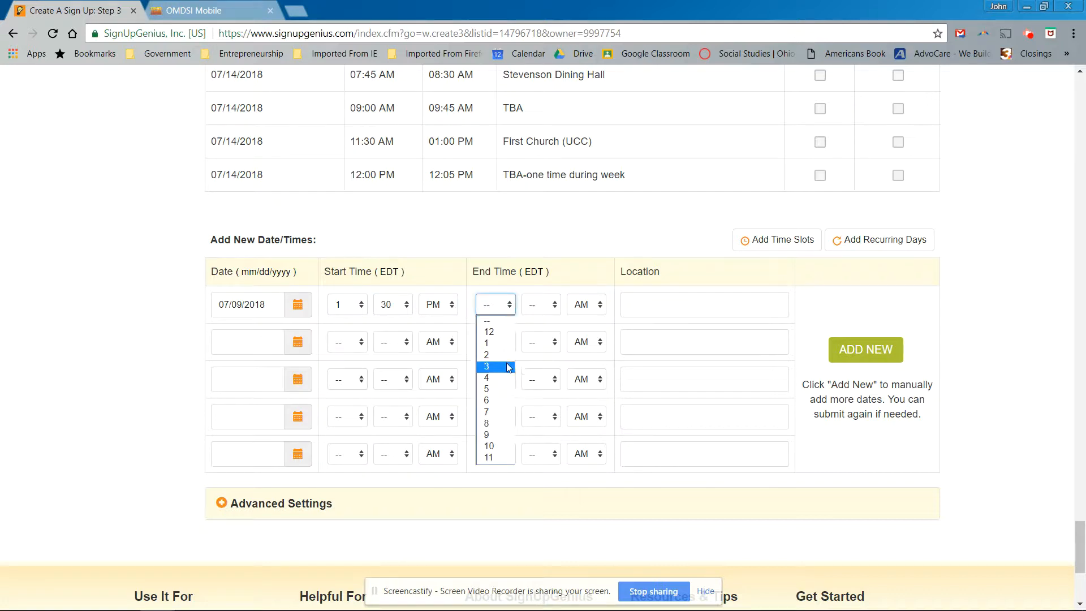
pyautogui.click(509, 366)
pyautogui.click(538, 311)
pyautogui.click(534, 330)
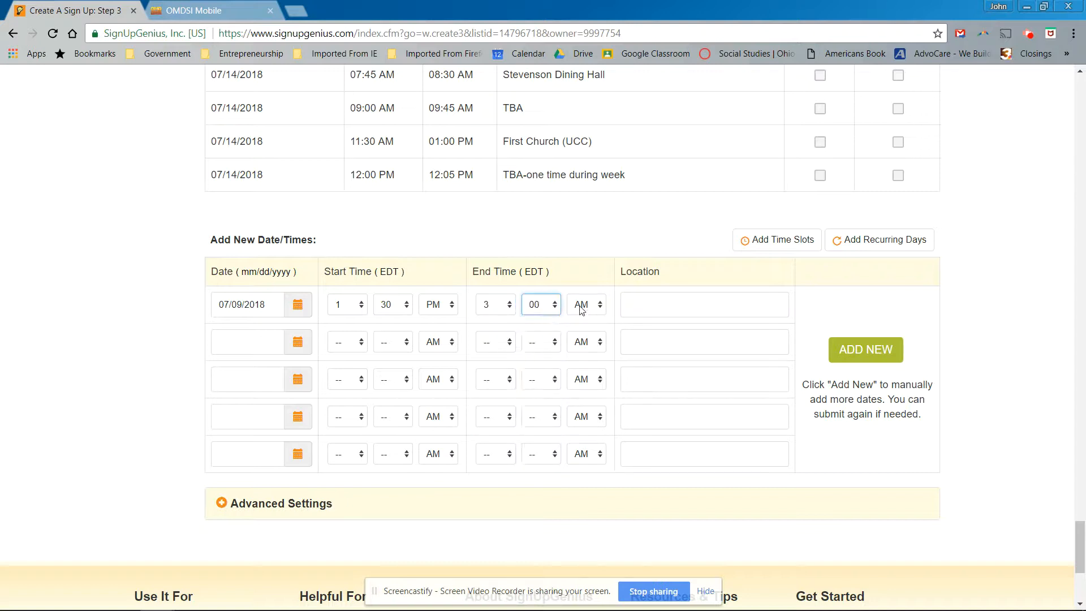
pyautogui.click(586, 305)
pyautogui.click(582, 332)
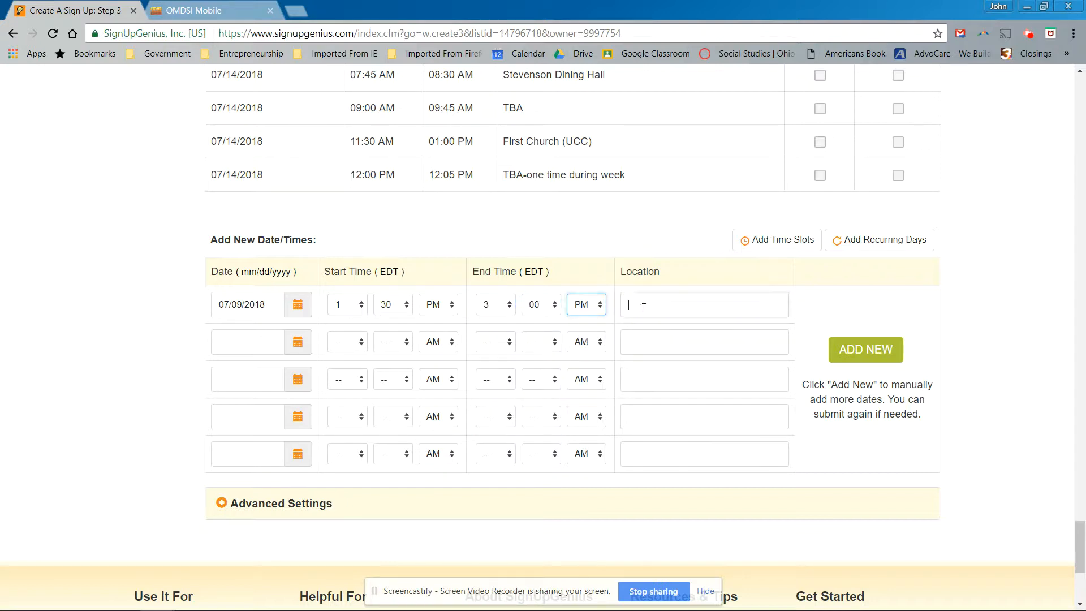
pyautogui.click(667, 309)
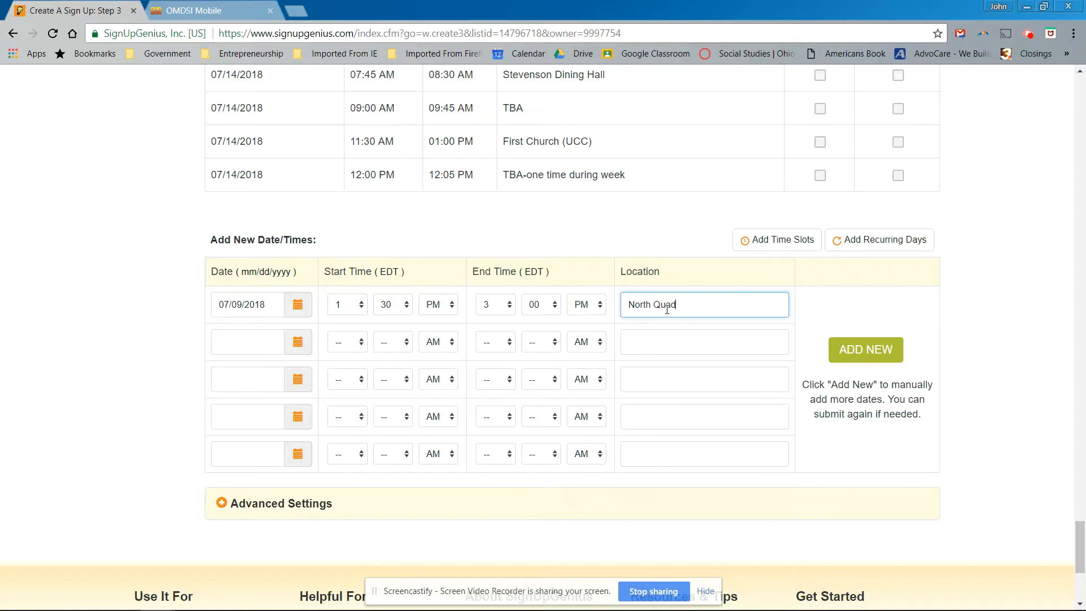
# Step: Expand the advanced settings below the new date rows to check their options, and collapse them again
pyautogui.scroll(-3, 680, 308)
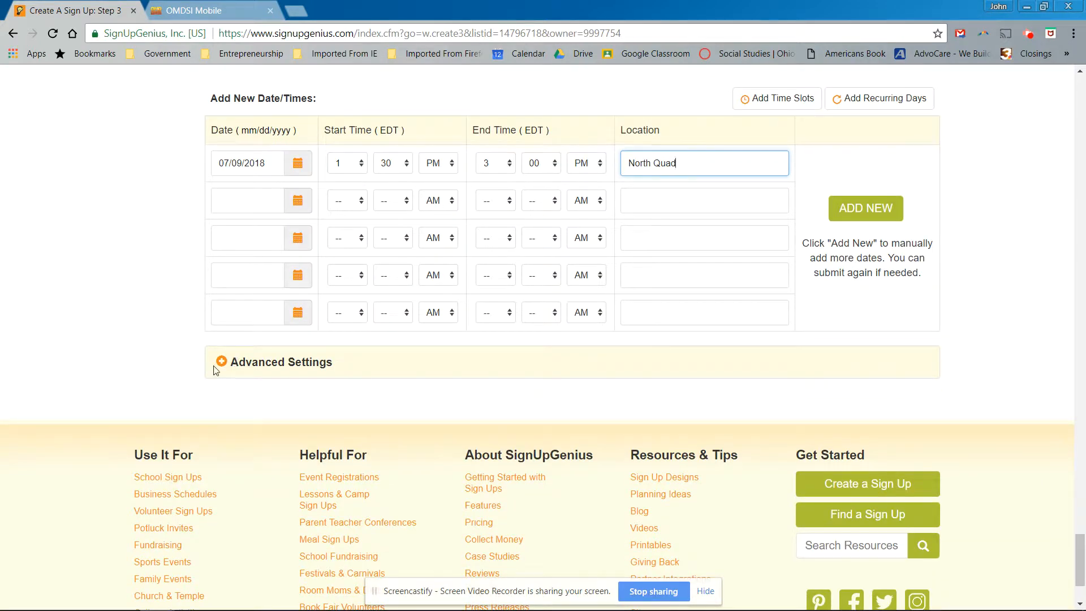
pyautogui.click(221, 361)
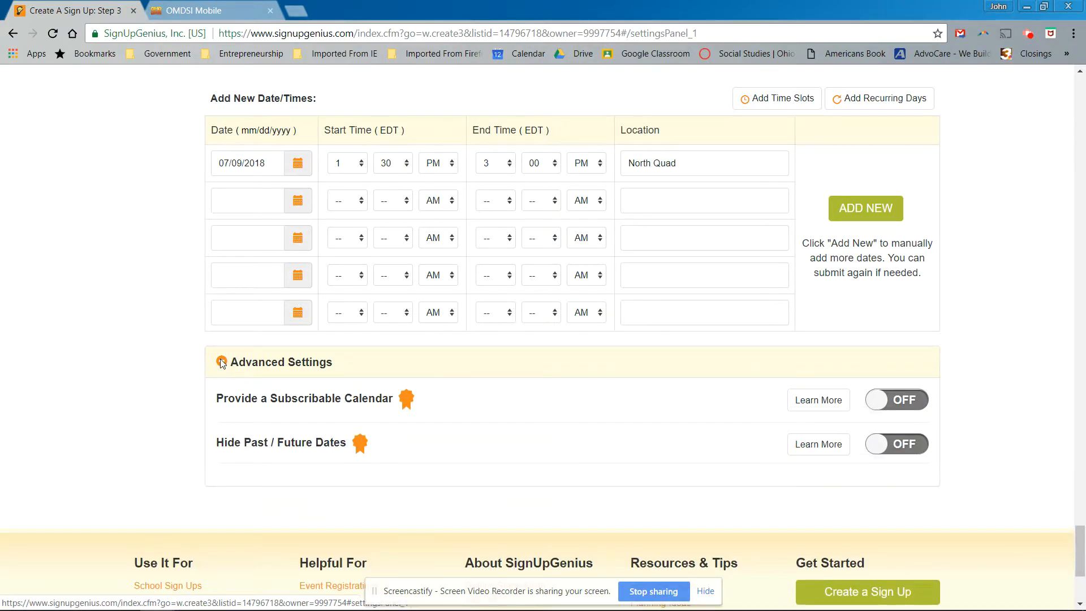
pyautogui.click(221, 362)
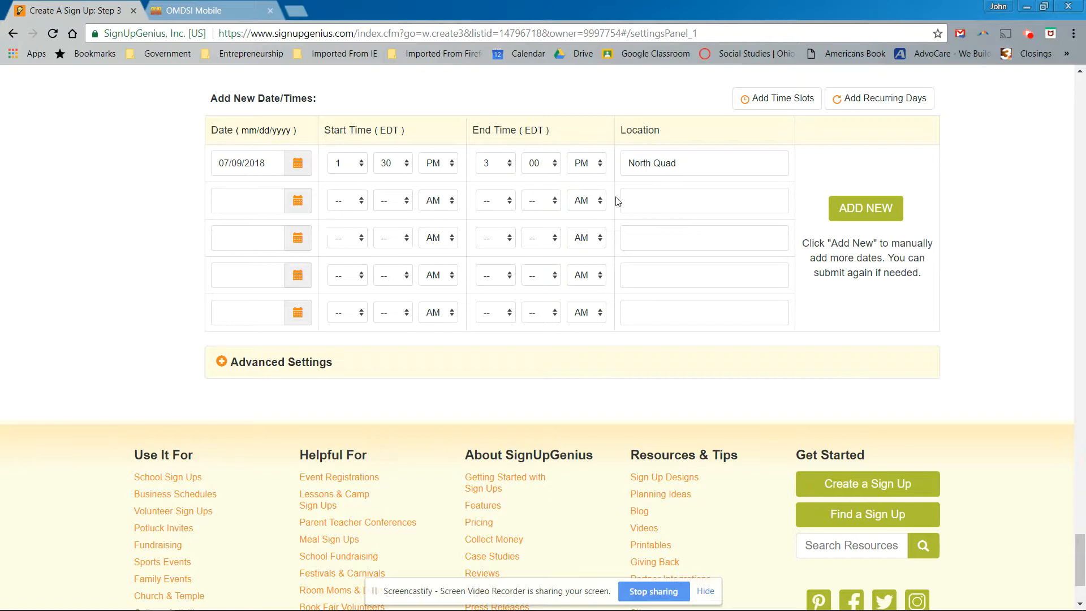
# Step: Open the form for adding recurring days and set its start date to 07/09/2018
pyautogui.click(873, 102)
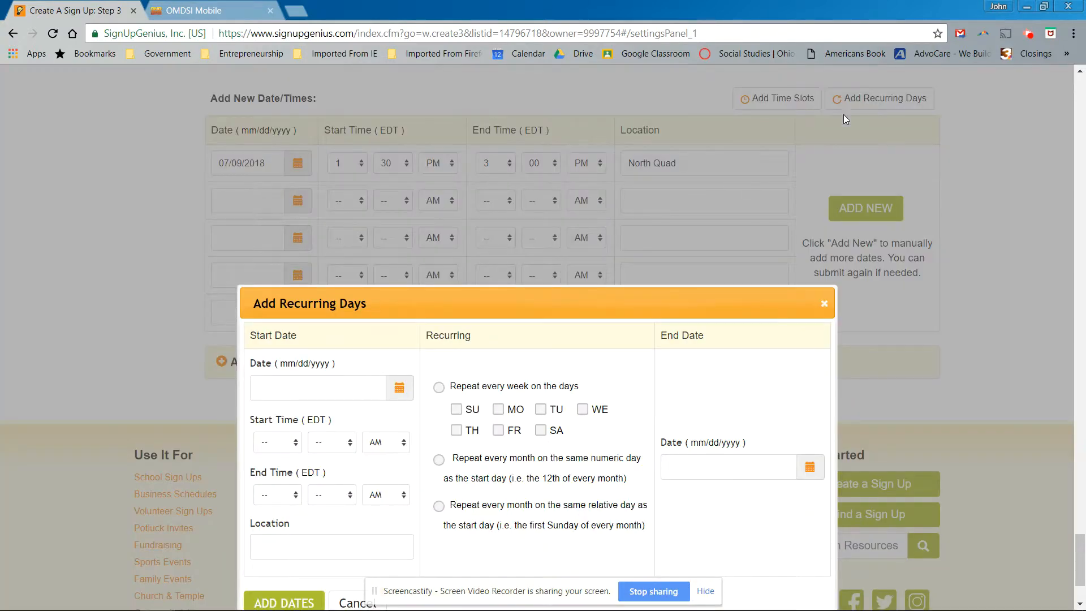
pyautogui.click(399, 388)
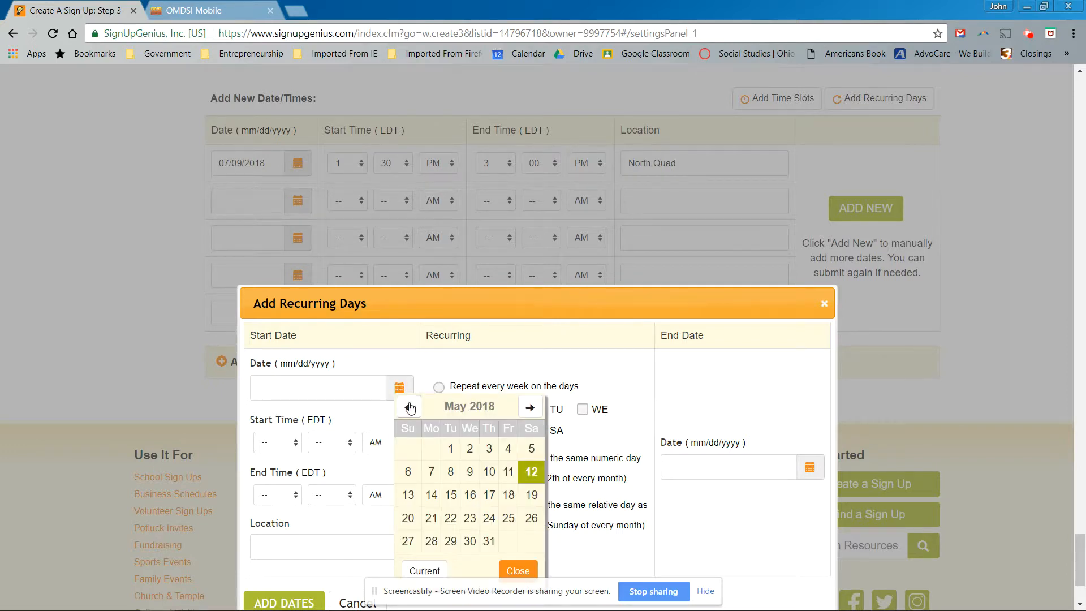
pyautogui.click(530, 410)
pyautogui.click(530, 410)
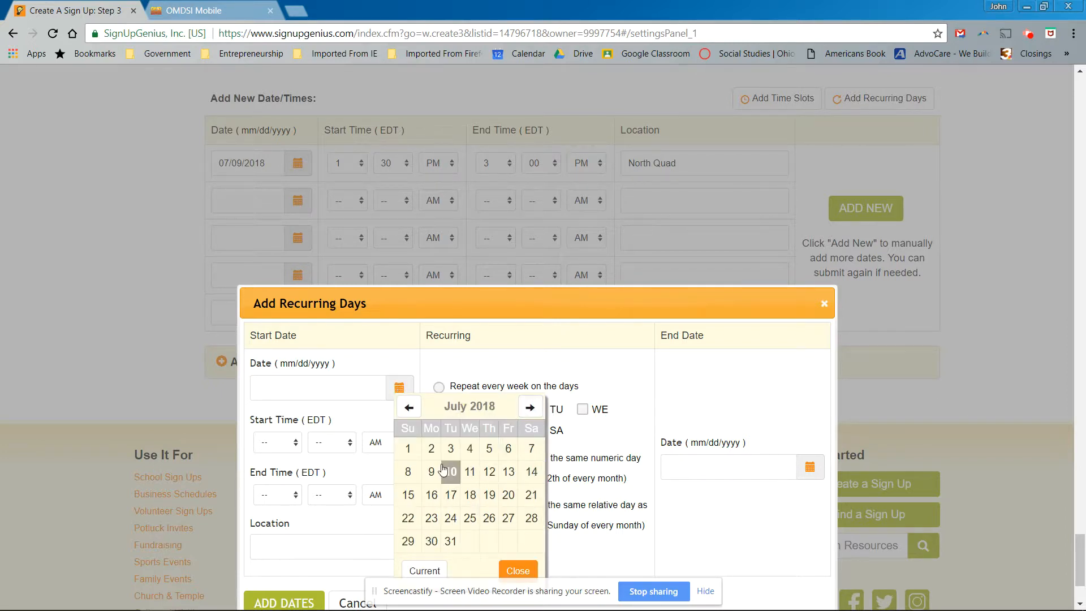
pyautogui.click(438, 472)
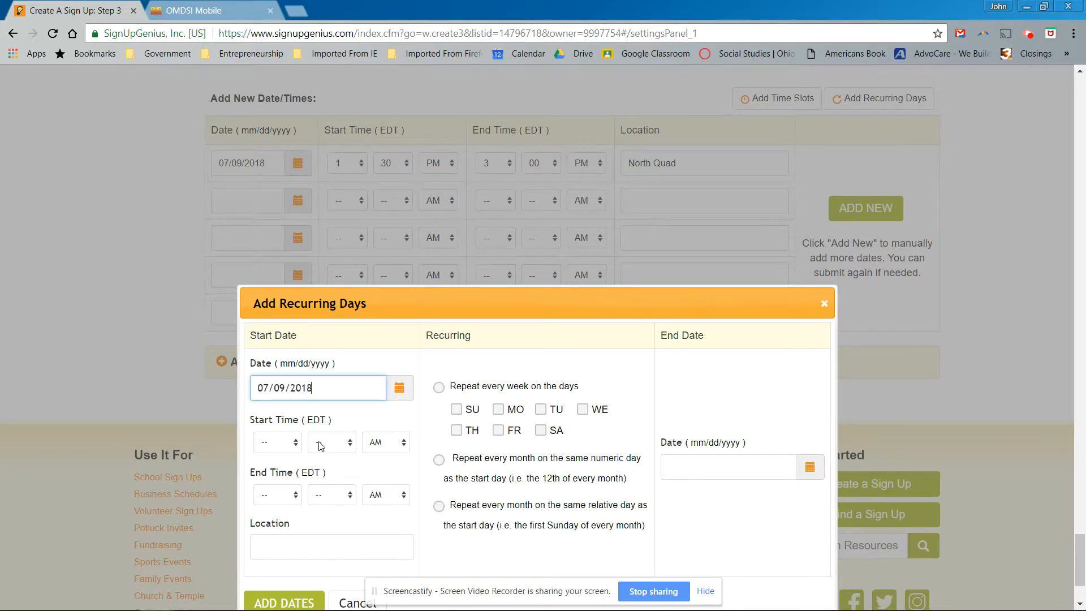
# Step: Set the start time of the recurring days to 1:30 PM
pyautogui.click(292, 442)
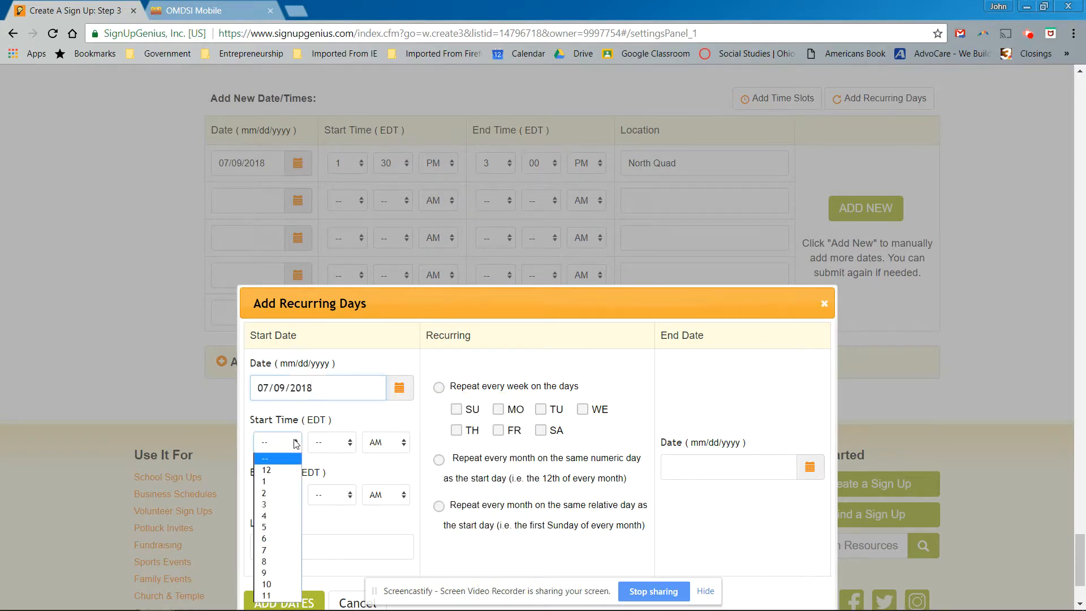
pyautogui.click(290, 481)
pyautogui.click(350, 444)
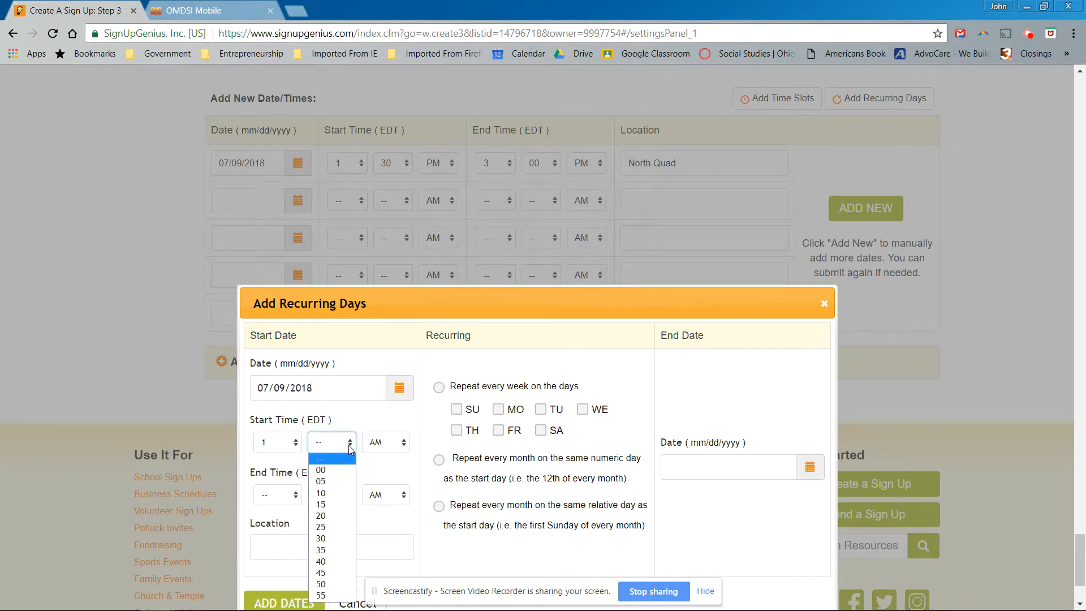
pyautogui.click(348, 536)
pyautogui.click(396, 444)
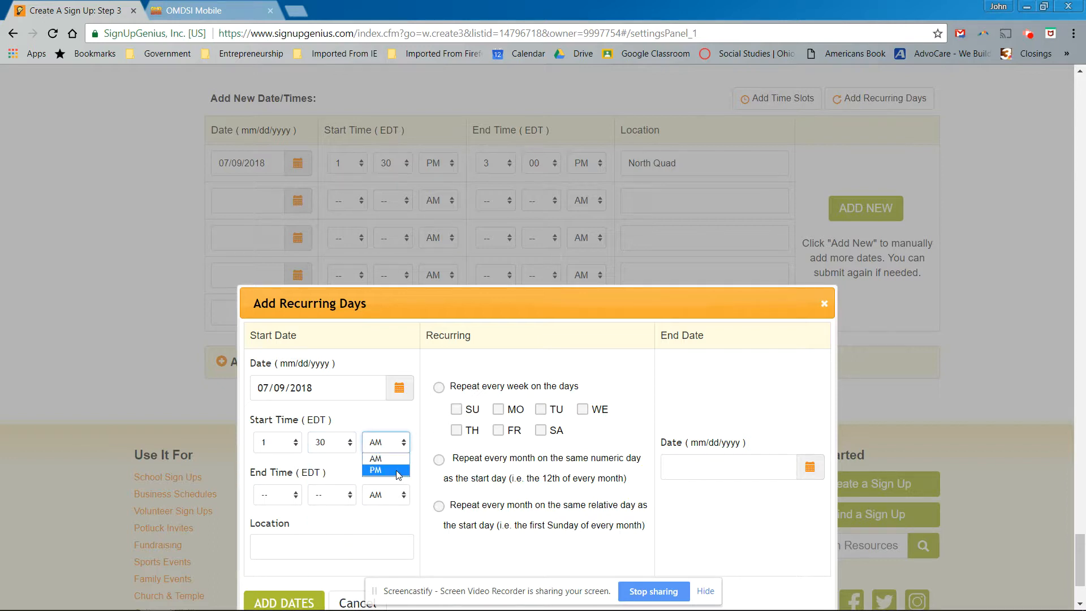
pyautogui.click(376, 464)
# Step: Set the end time of the recurring days to 3:00 PM
pyautogui.click(298, 501)
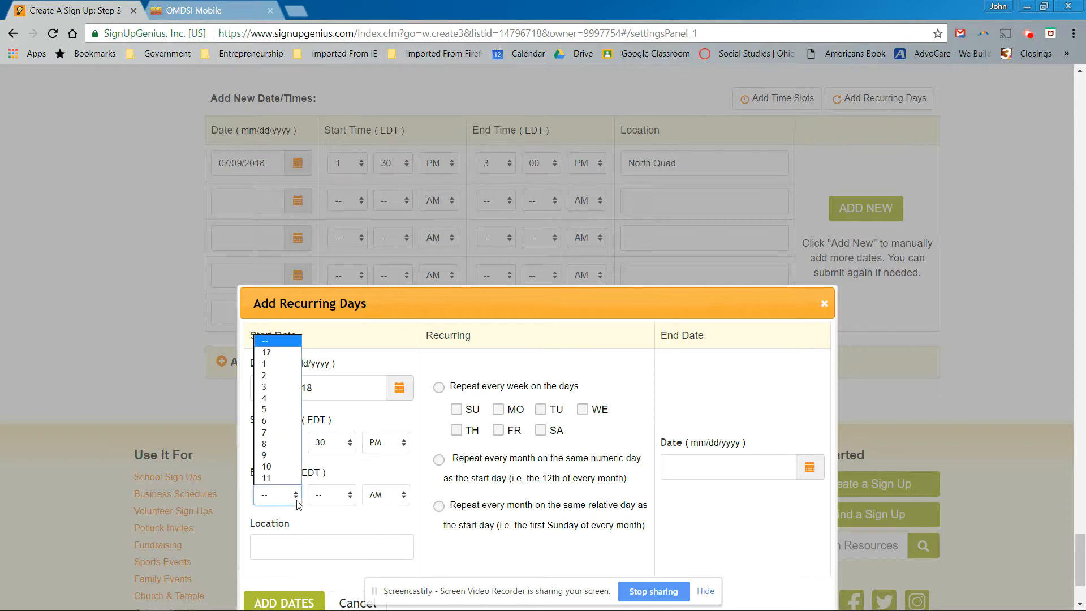
pyautogui.click(277, 387)
pyautogui.click(350, 496)
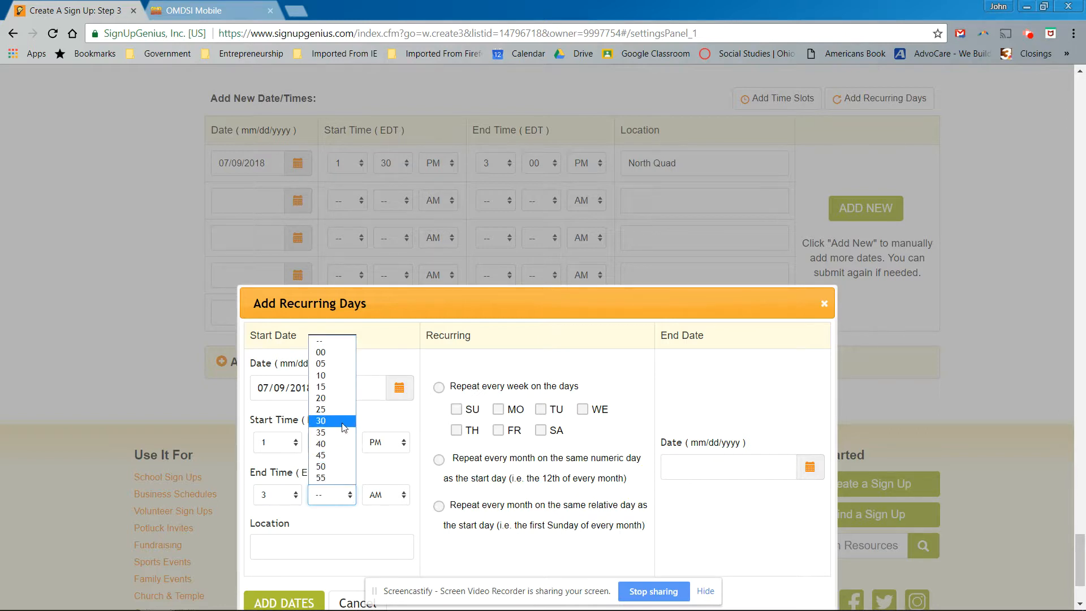
pyautogui.click(351, 353)
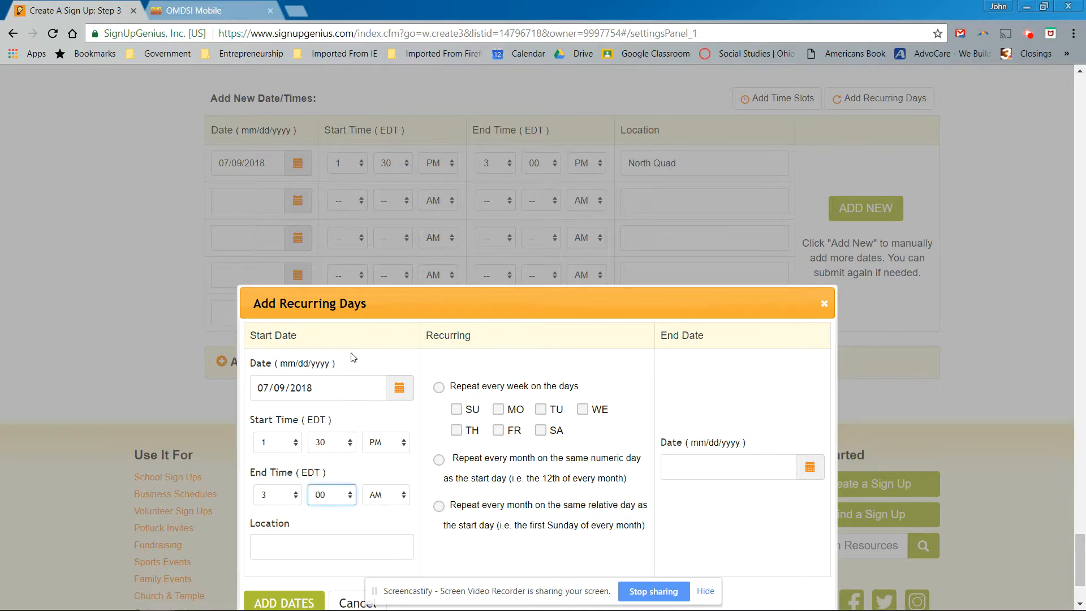
pyautogui.click(403, 495)
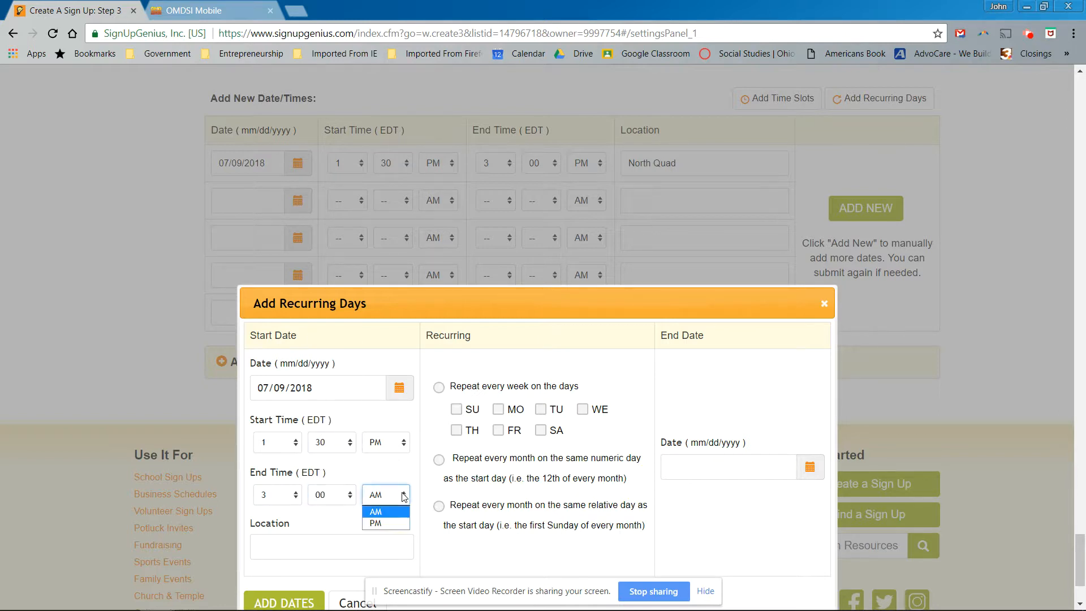
pyautogui.click(403, 526)
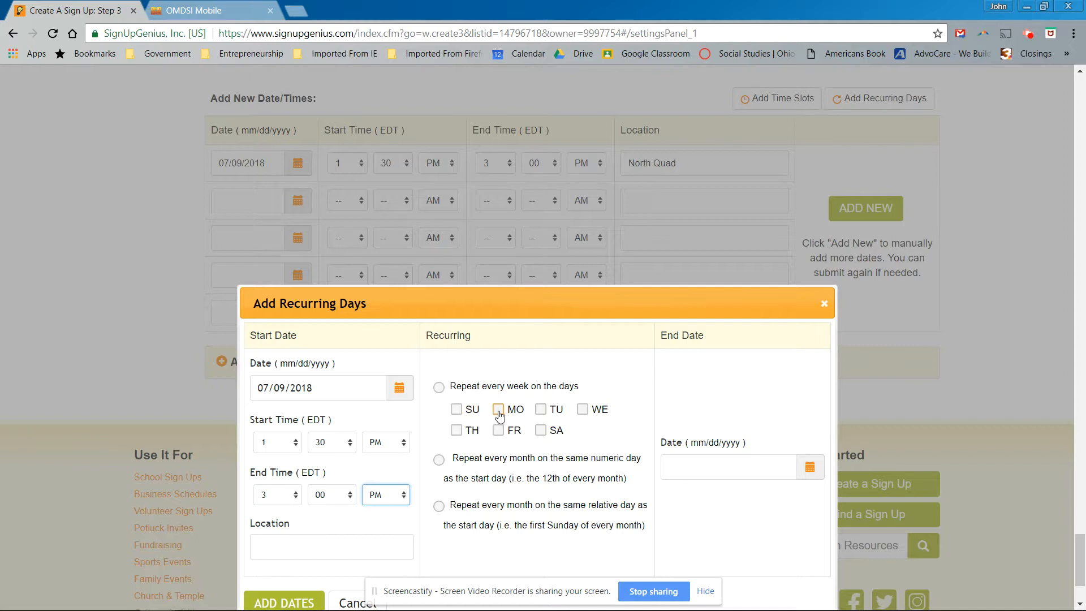
# Step: Mark Monday through Friday as the recurring days and set the end date to 07/13/2018
pyautogui.click(540, 409)
pyautogui.click(582, 410)
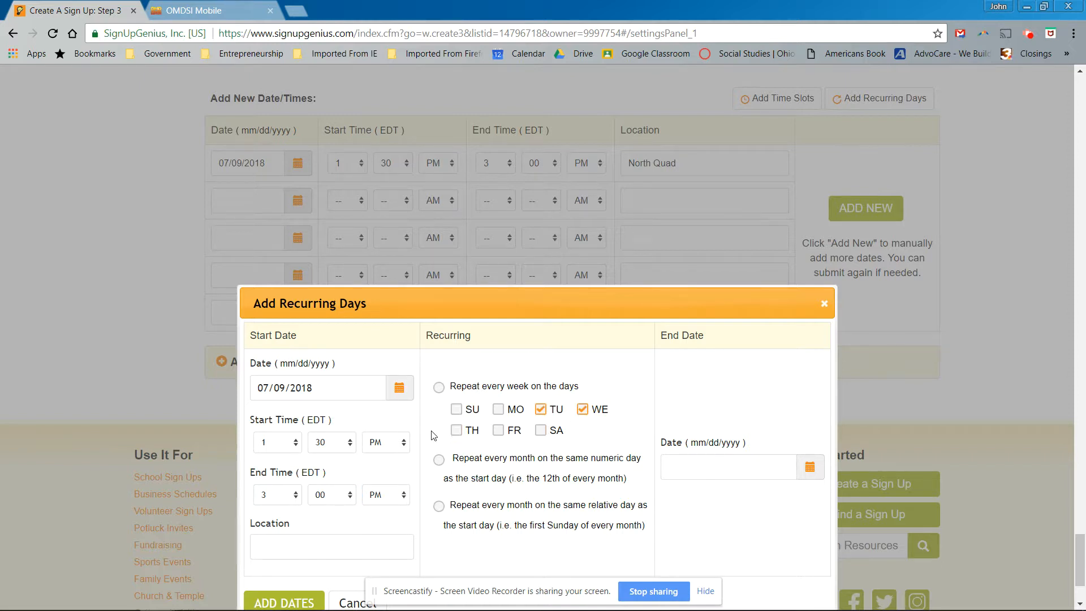
pyautogui.click(456, 431)
pyautogui.click(500, 432)
pyautogui.click(809, 470)
pyautogui.click(939, 486)
pyautogui.click(940, 487)
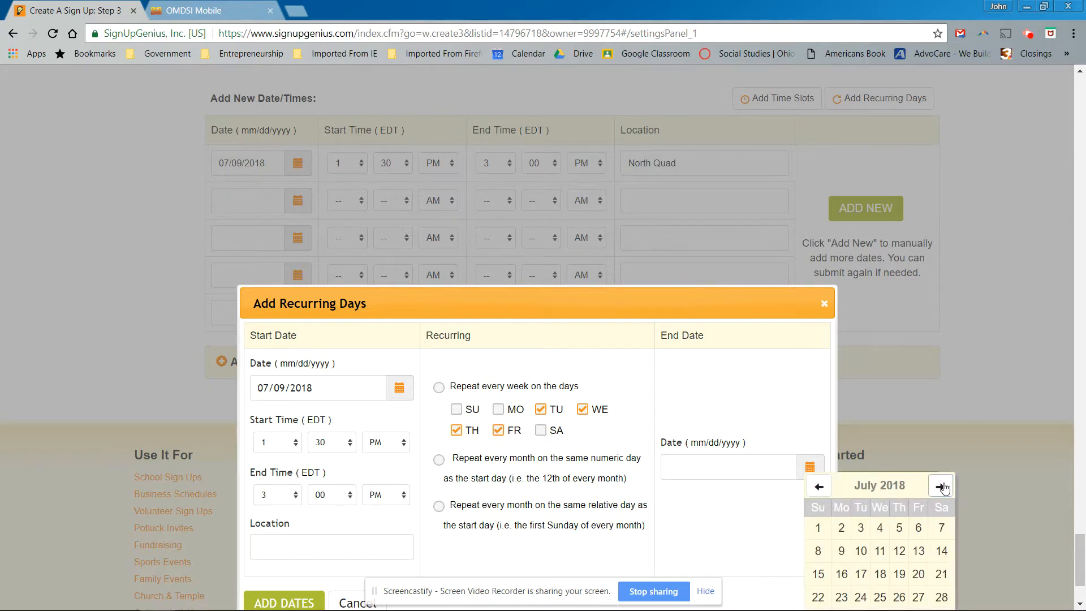
pyautogui.click(918, 551)
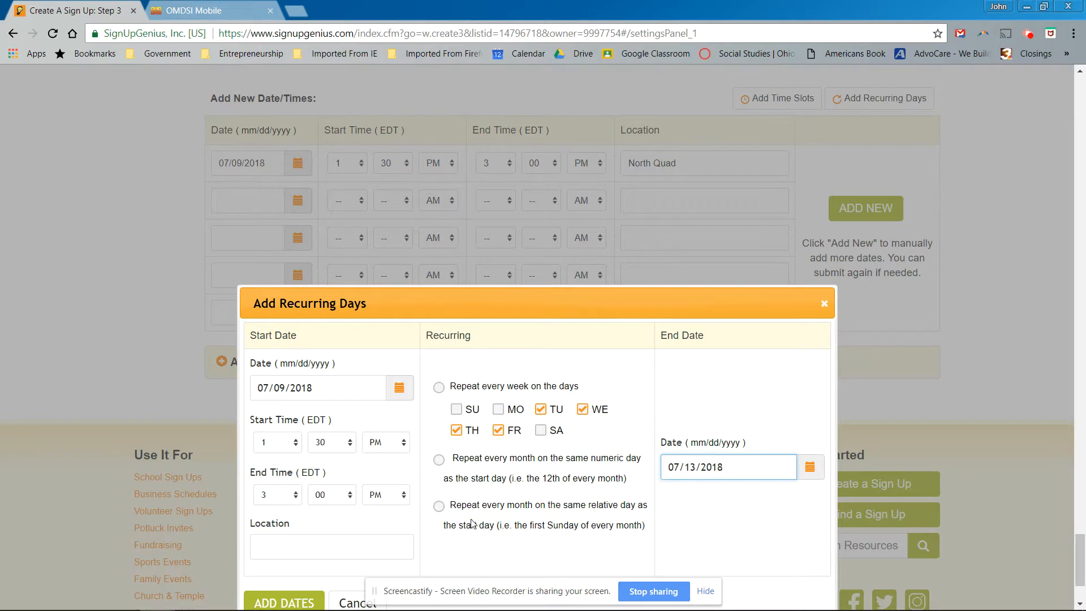
pyautogui.click(498, 410)
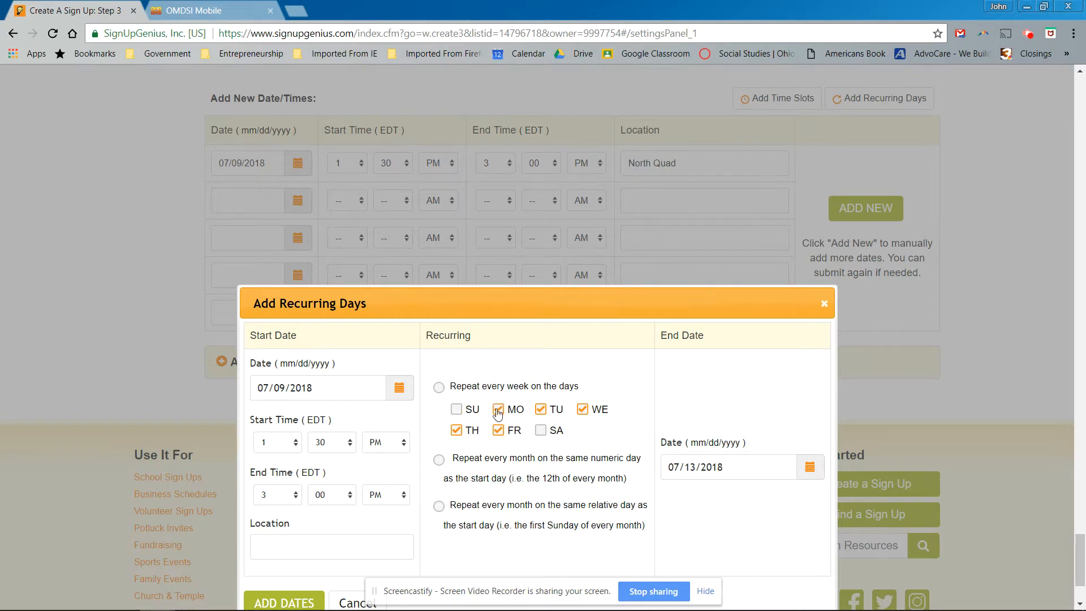
# Step: Enter North Quad as the location of the recurring days and try to add the dates
pyautogui.scroll(-1, 379, 442)
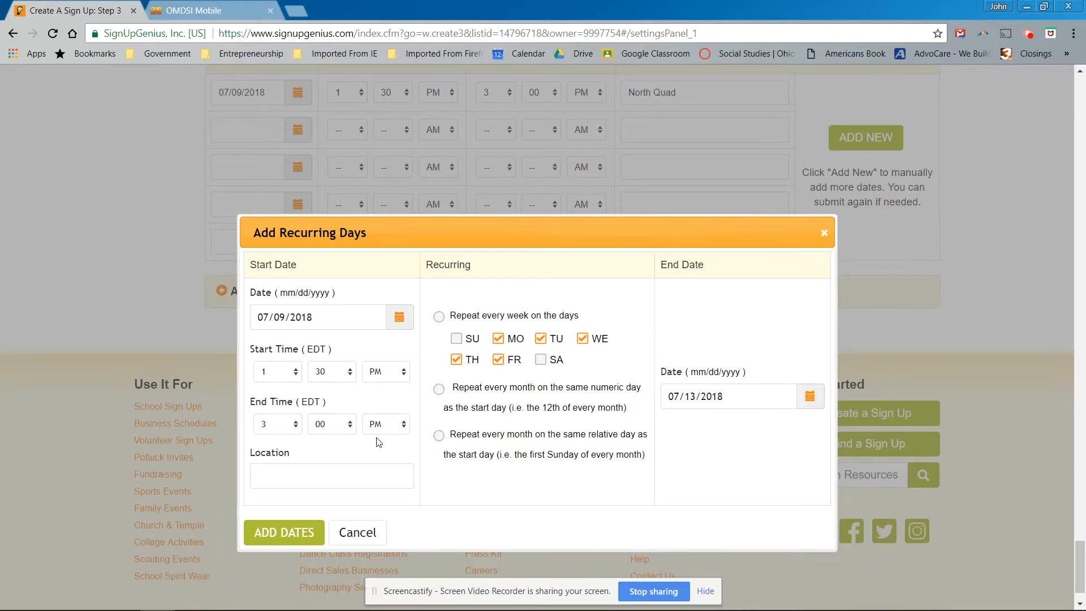
pyautogui.click(307, 479)
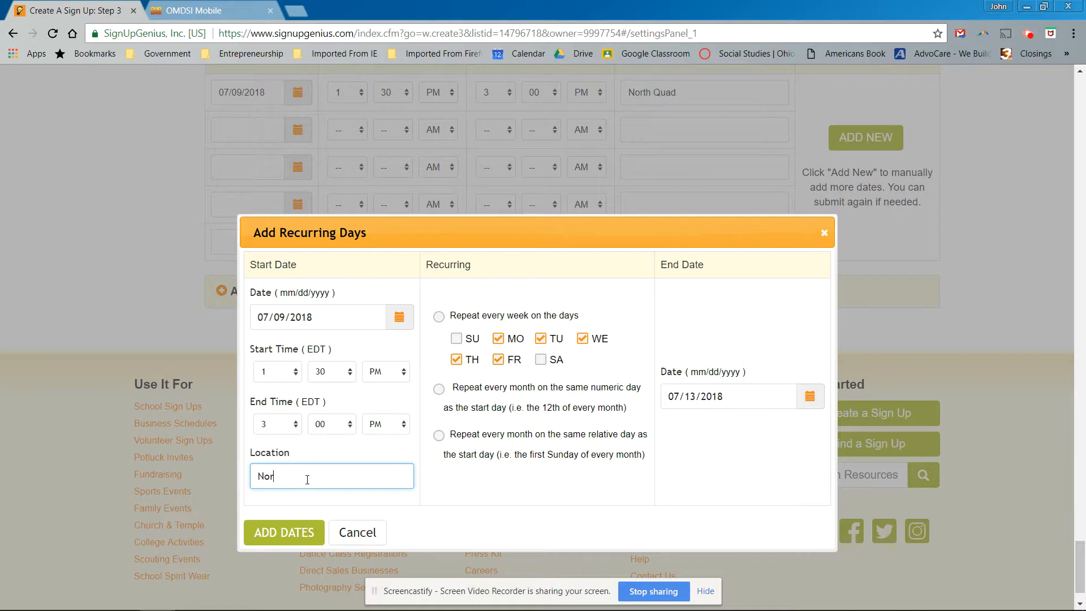
pyautogui.write('North Quad')
pyautogui.click(290, 534)
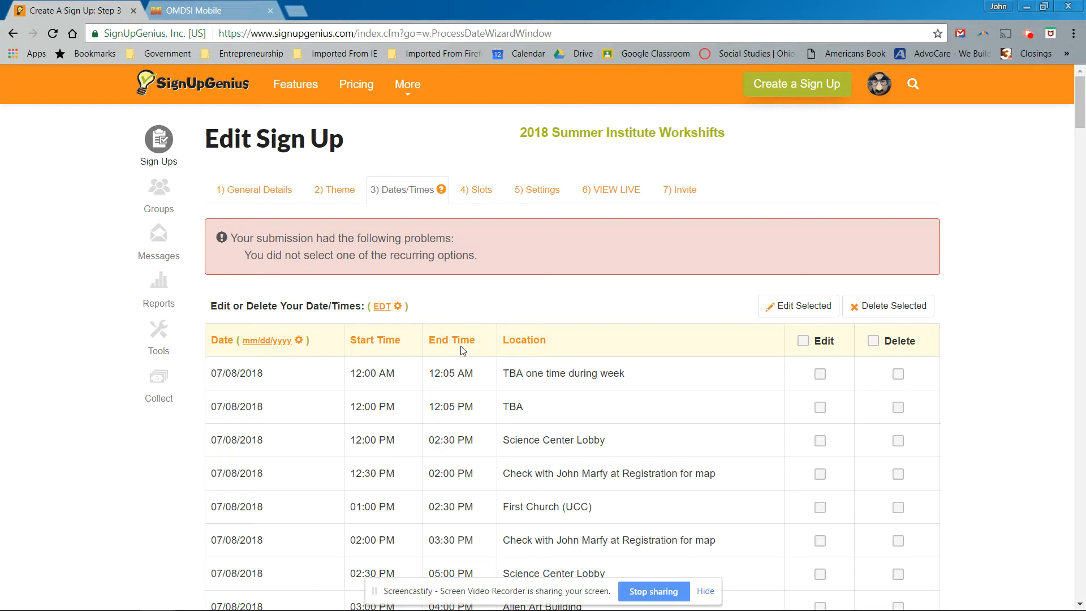
# Step: Check the sign-up's date list for a 1:30 PM North Quad entry on 07/09/2018
pyautogui.scroll(-6, 462, 349)
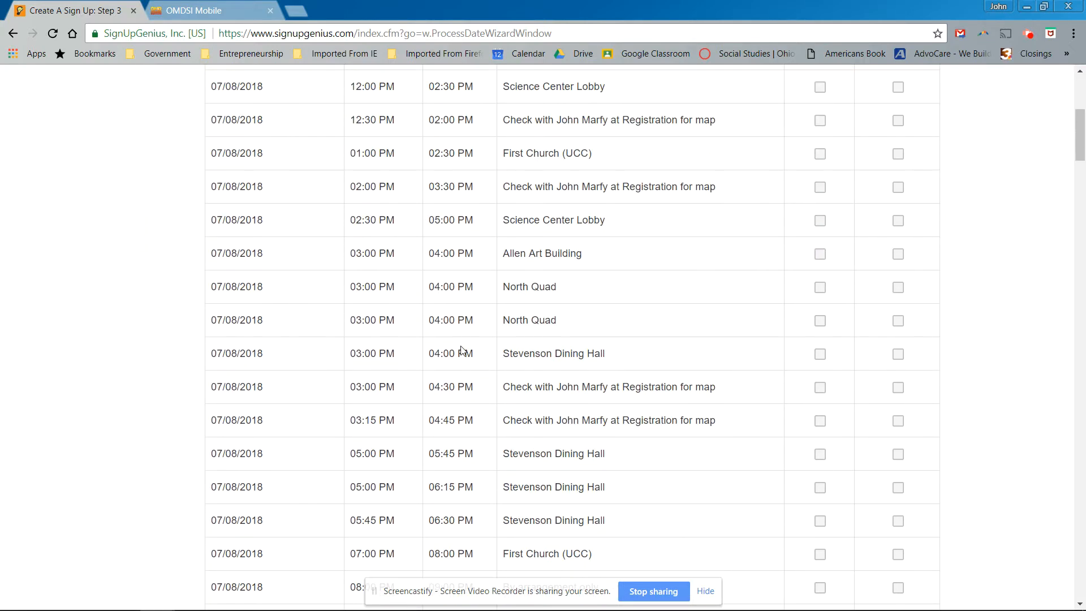
pyautogui.scroll(-9, 463, 350)
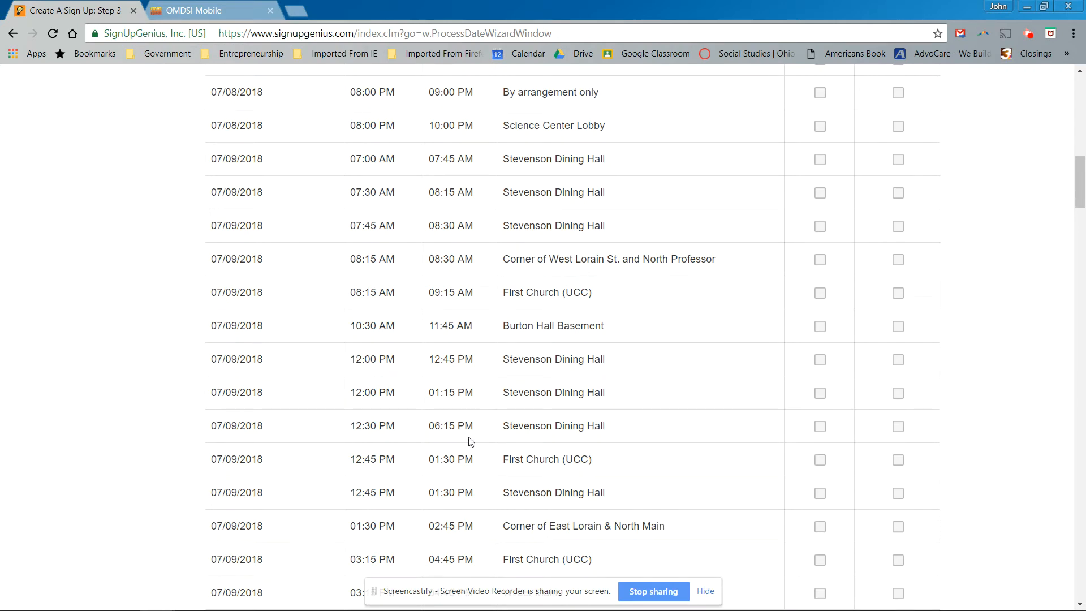
pyautogui.scroll(-1, 474, 482)
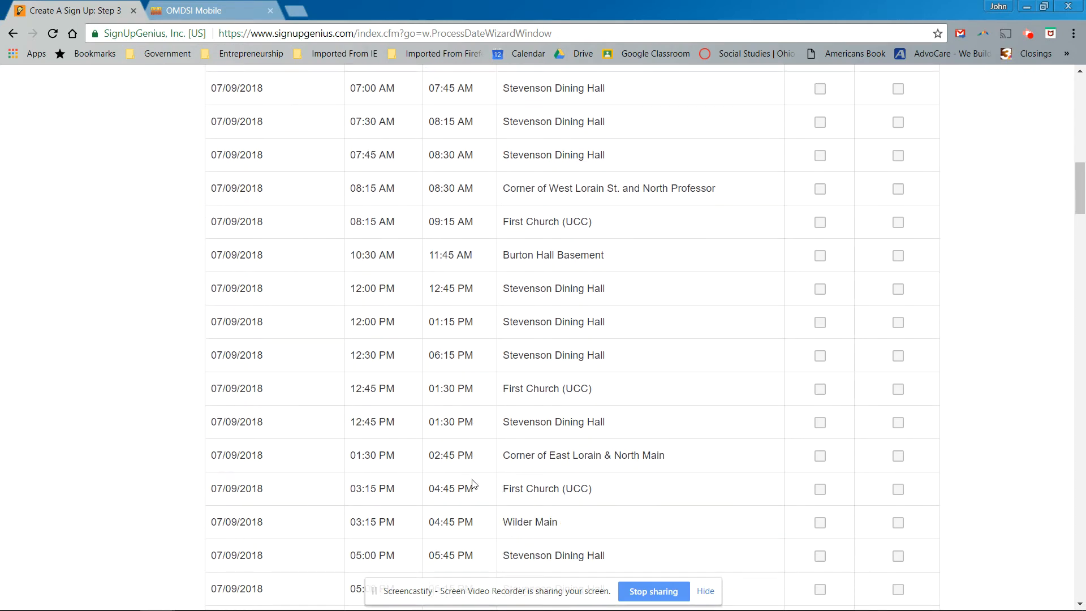
pyautogui.scroll(18, 474, 484)
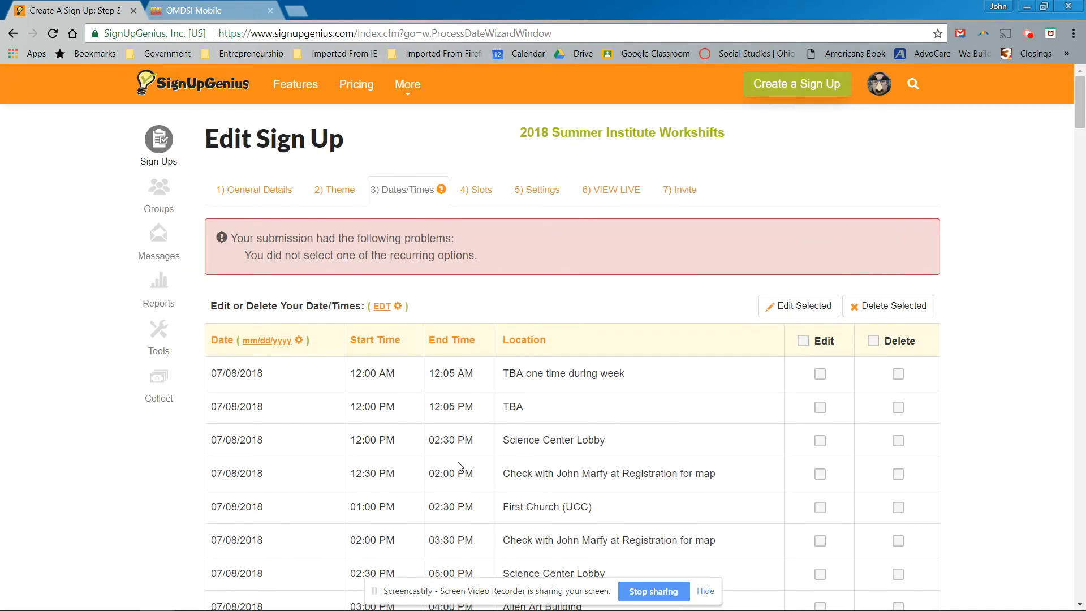
# Step: Reopen the form for adding recurring days and set its start date to 07/09/2018
pyautogui.scroll(-20, 436, 509)
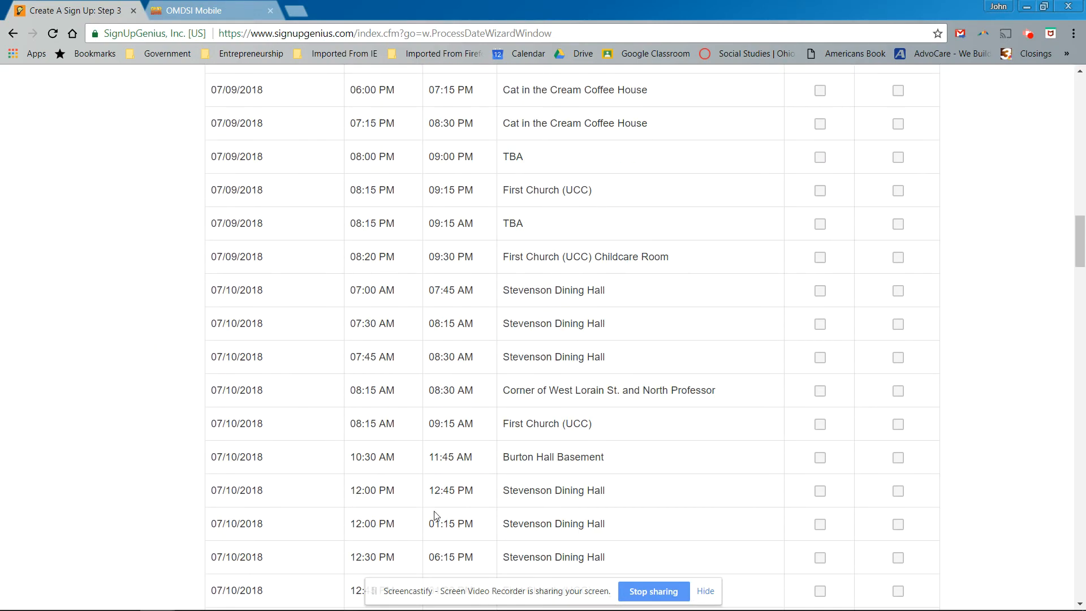
pyautogui.scroll(-20, 436, 514)
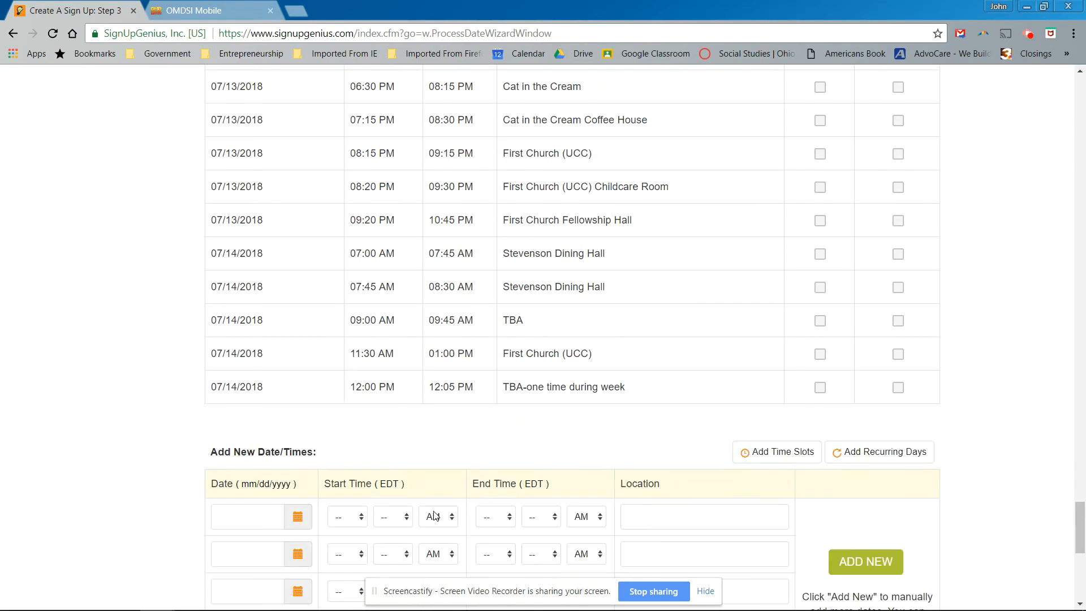
pyautogui.scroll(-4, 434, 514)
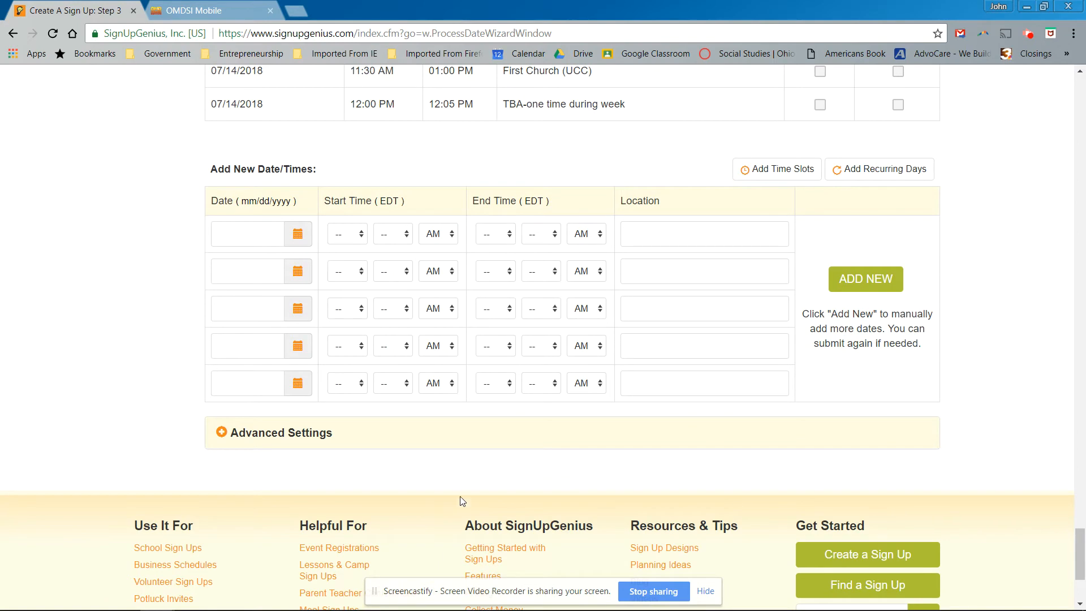
pyautogui.click(851, 176)
pyautogui.scroll(-3, 620, 350)
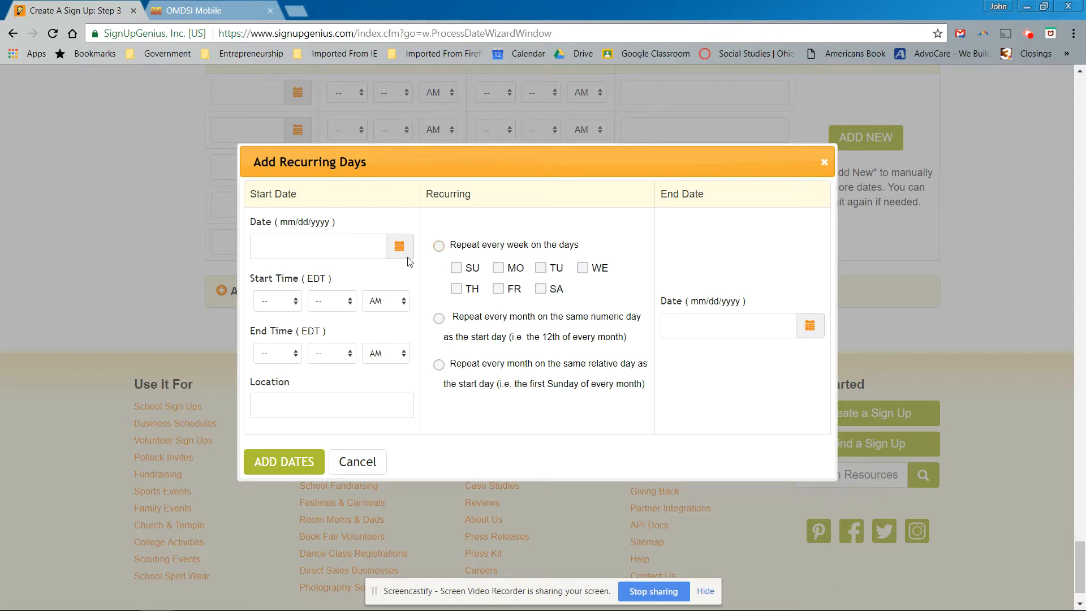
pyautogui.click(403, 247)
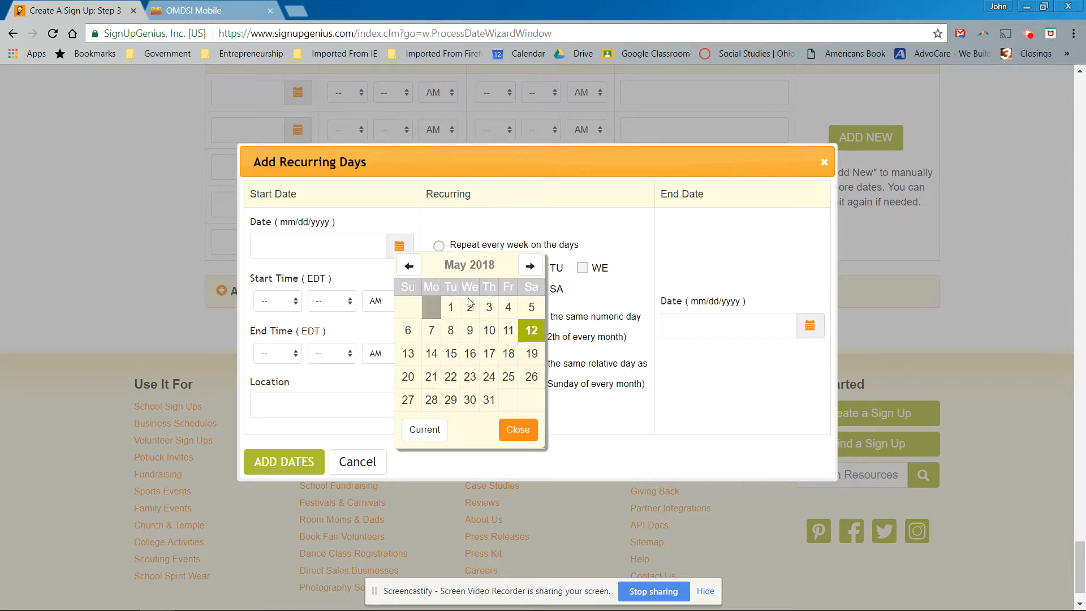
pyautogui.click(531, 271)
pyautogui.click(531, 270)
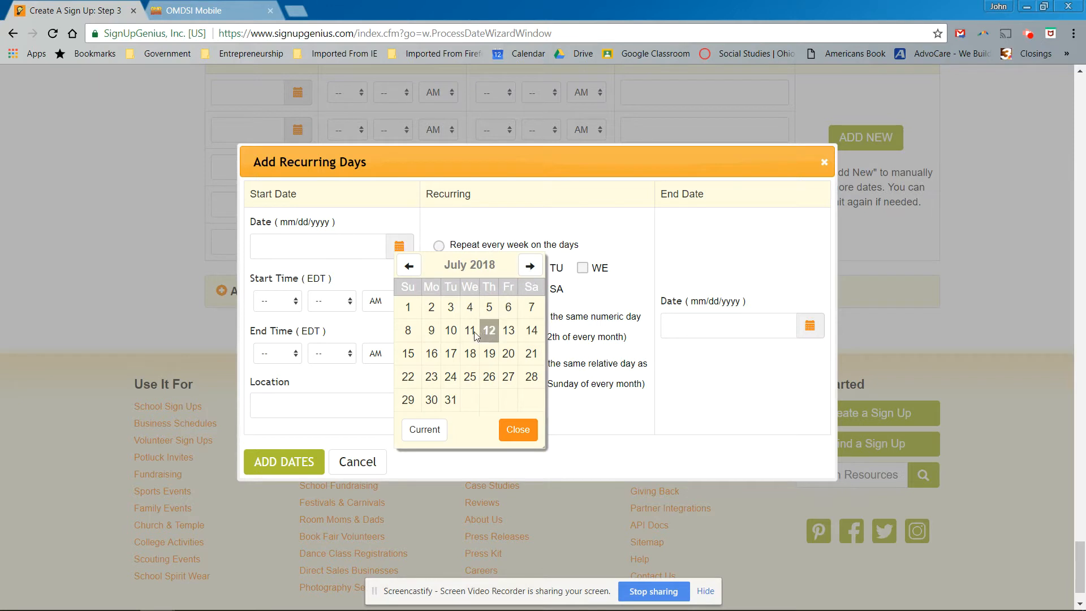
pyautogui.click(431, 331)
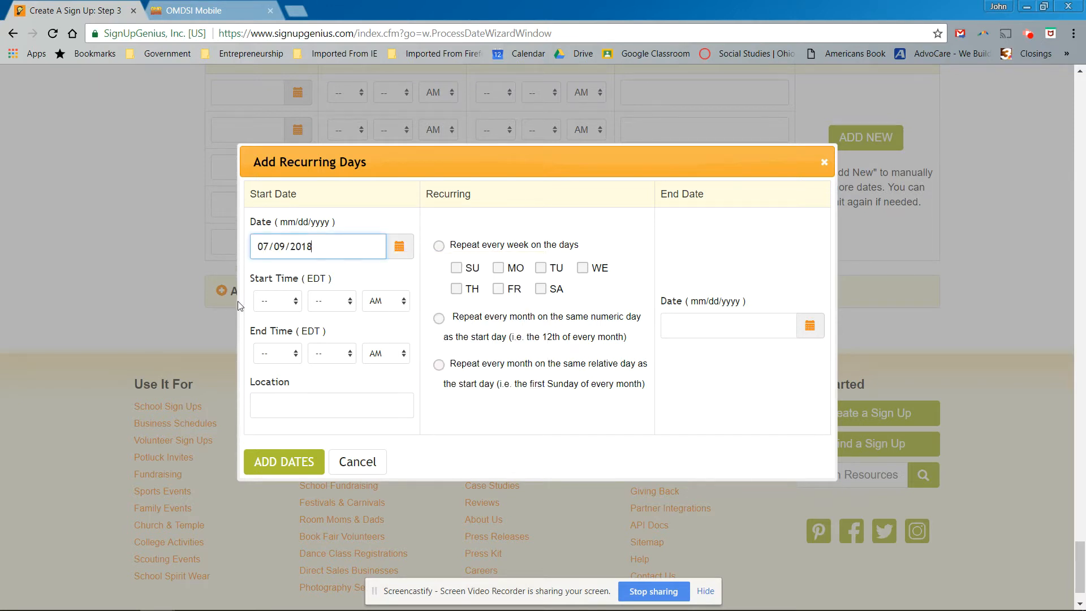
# Step: Set the start time in the reopened recurring days form to 1:30 PM
pyautogui.click(288, 301)
pyautogui.click(297, 351)
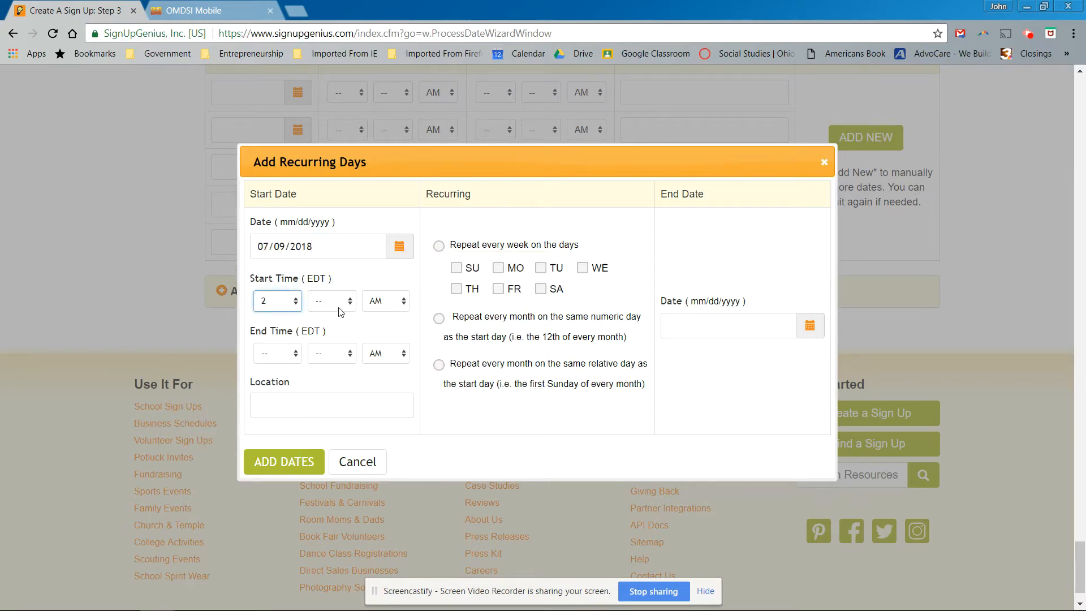
pyautogui.click(349, 303)
pyautogui.click(304, 308)
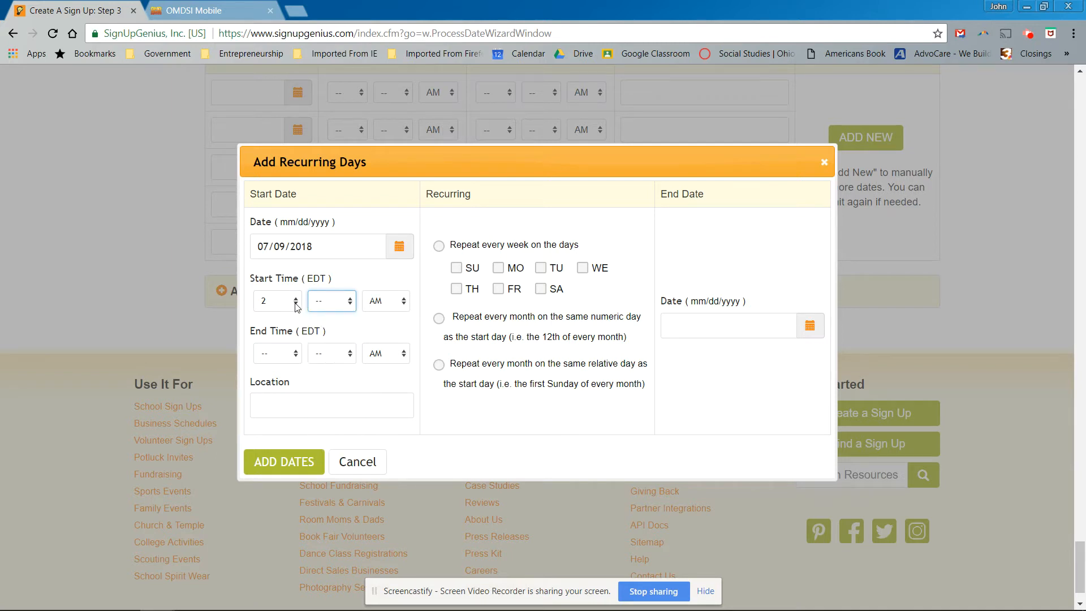
pyautogui.click(285, 302)
pyautogui.click(278, 340)
pyautogui.click(346, 302)
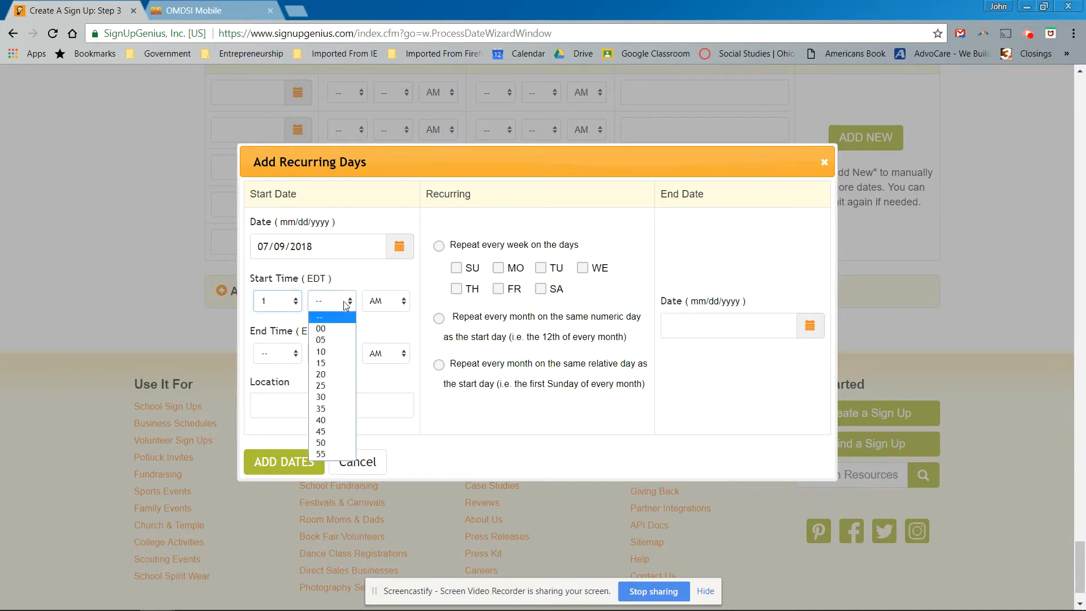
pyautogui.click(351, 402)
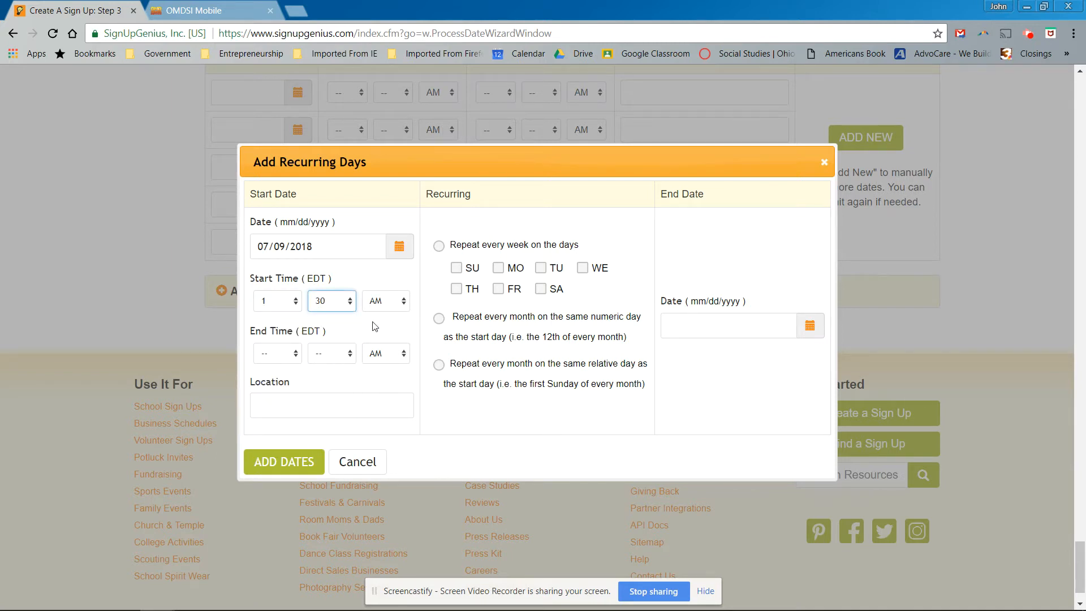
pyautogui.click(404, 304)
pyautogui.click(402, 325)
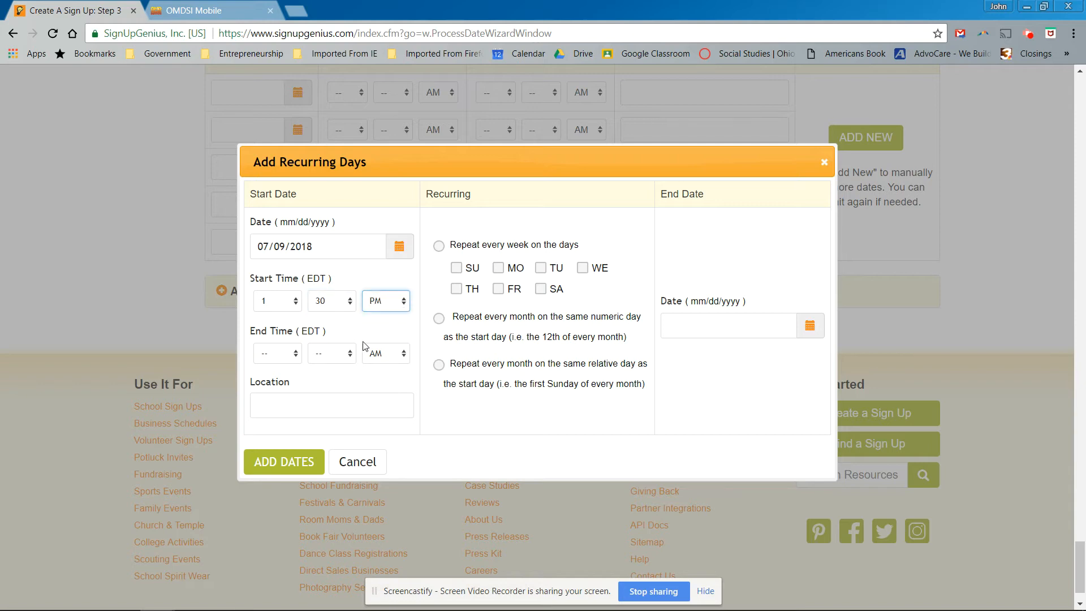
# Step: Set the end time of the recurring days to 3:00 PM
pyautogui.click(291, 356)
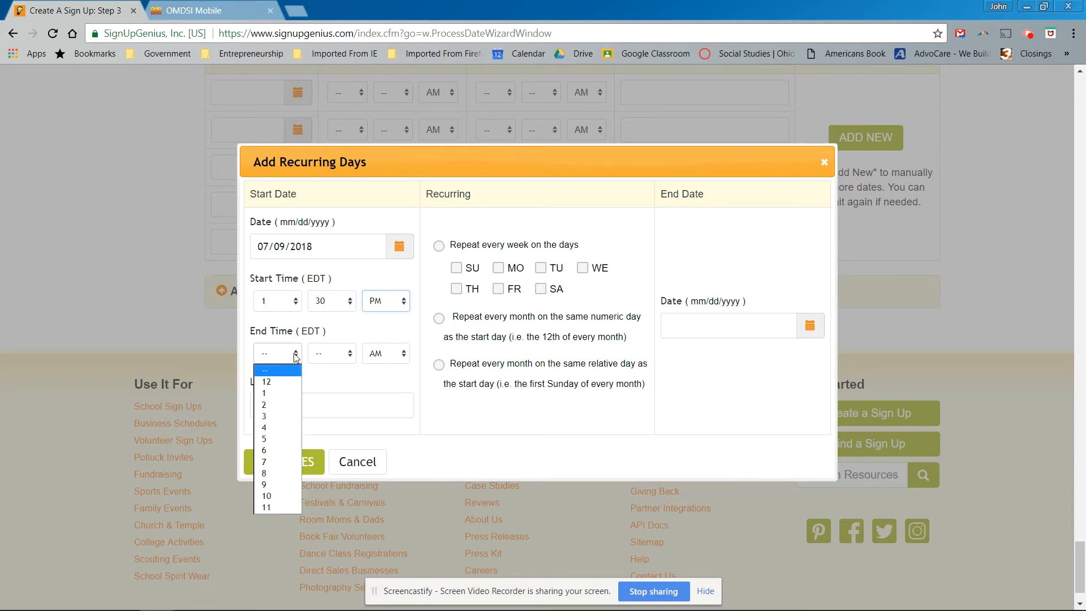
pyautogui.click(294, 405)
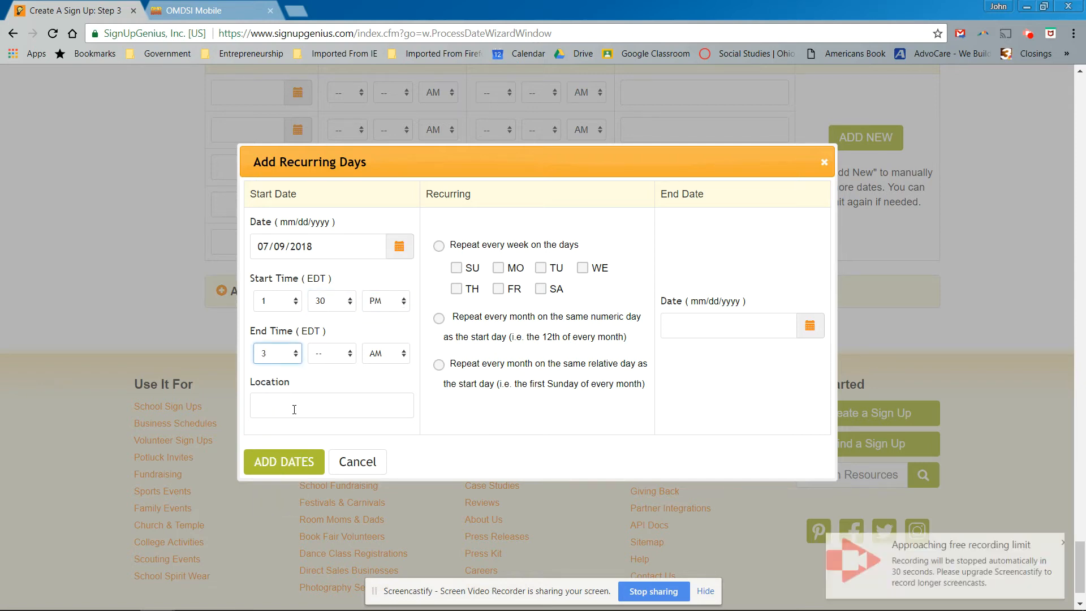
pyautogui.click(346, 358)
pyautogui.click(349, 379)
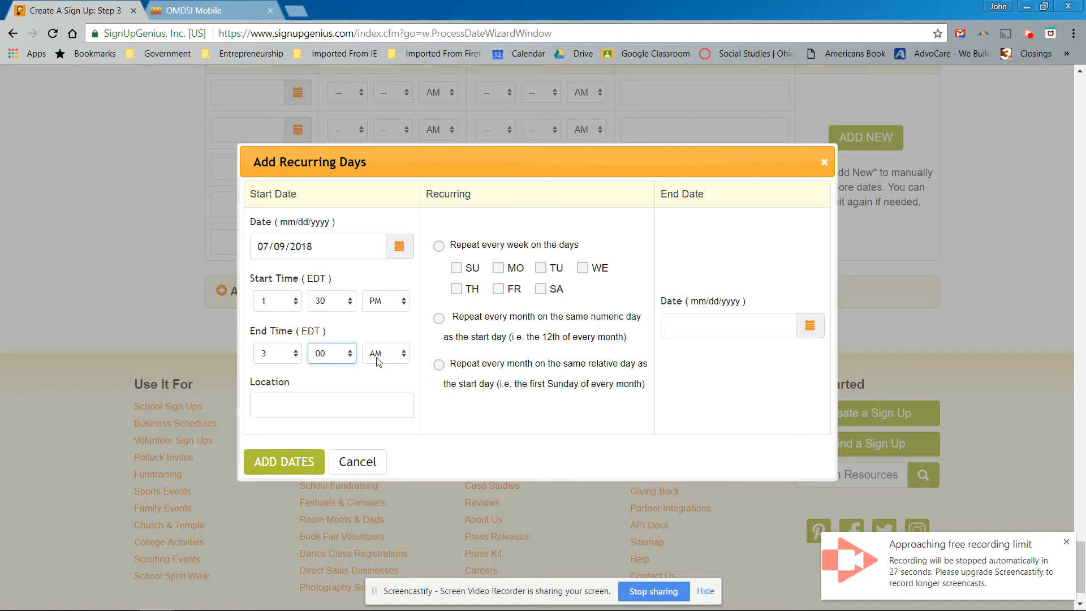
pyautogui.click(378, 360)
pyautogui.click(380, 382)
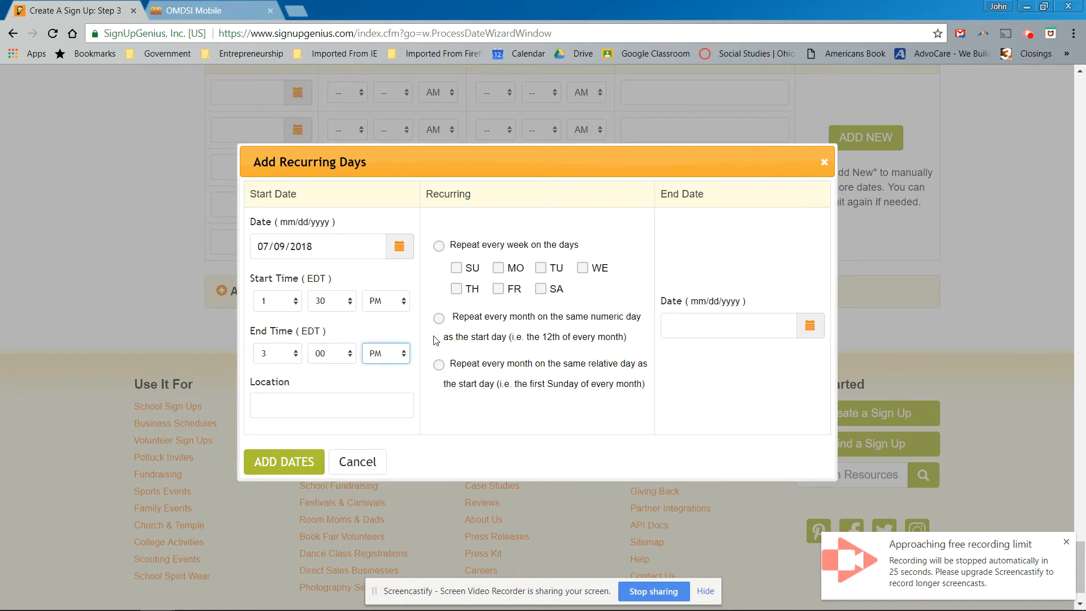
# Step: Make the dates repeat every week on Monday, Tuesday, Wednesday, Thursday and Friday
pyautogui.click(439, 246)
pyautogui.click(498, 268)
pyautogui.click(541, 268)
pyautogui.click(582, 268)
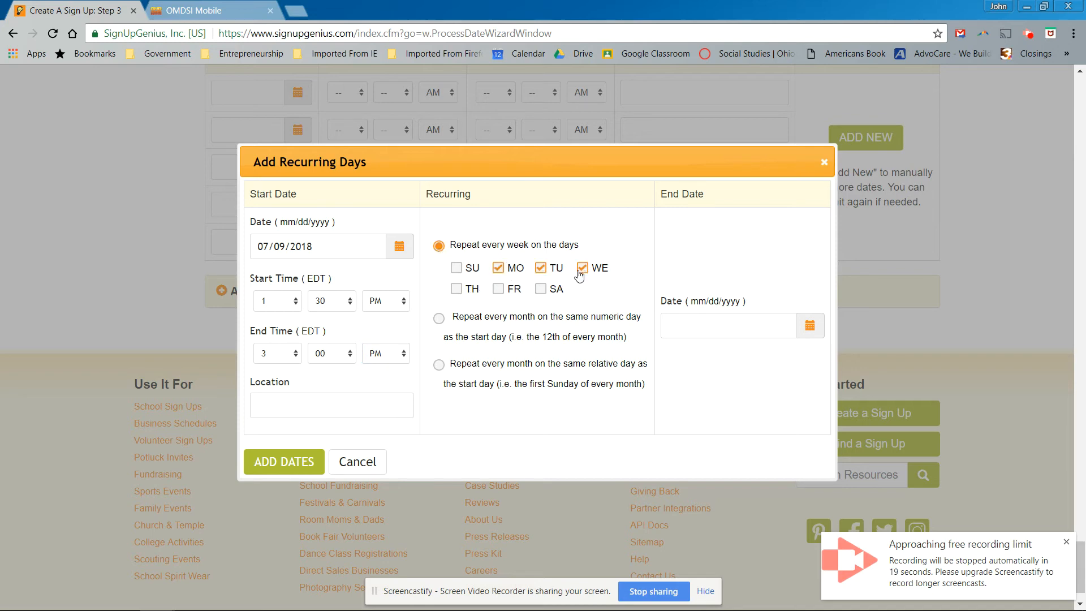
pyautogui.click(457, 289)
pyautogui.click(498, 289)
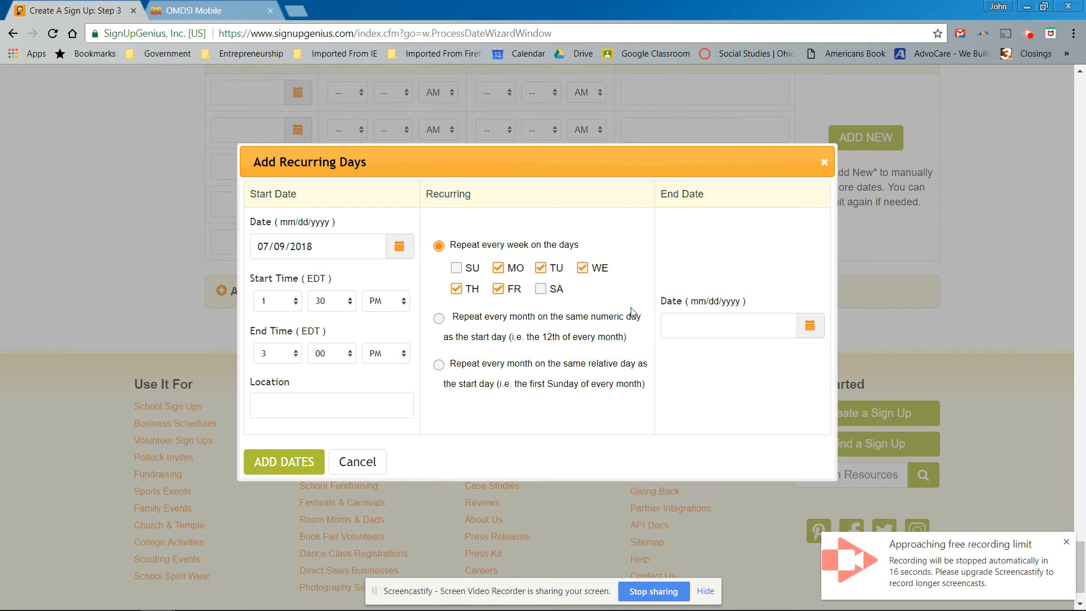
# Step: Set the end date of the recurring days to 07/13/2018
pyautogui.click(812, 327)
pyautogui.click(939, 345)
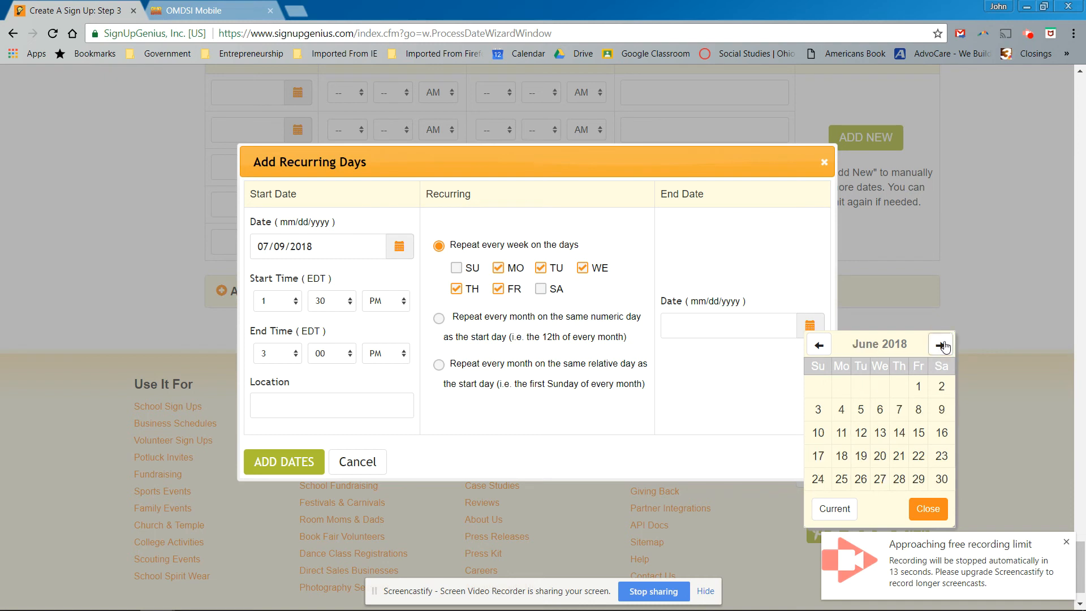
pyautogui.click(938, 345)
pyautogui.click(919, 407)
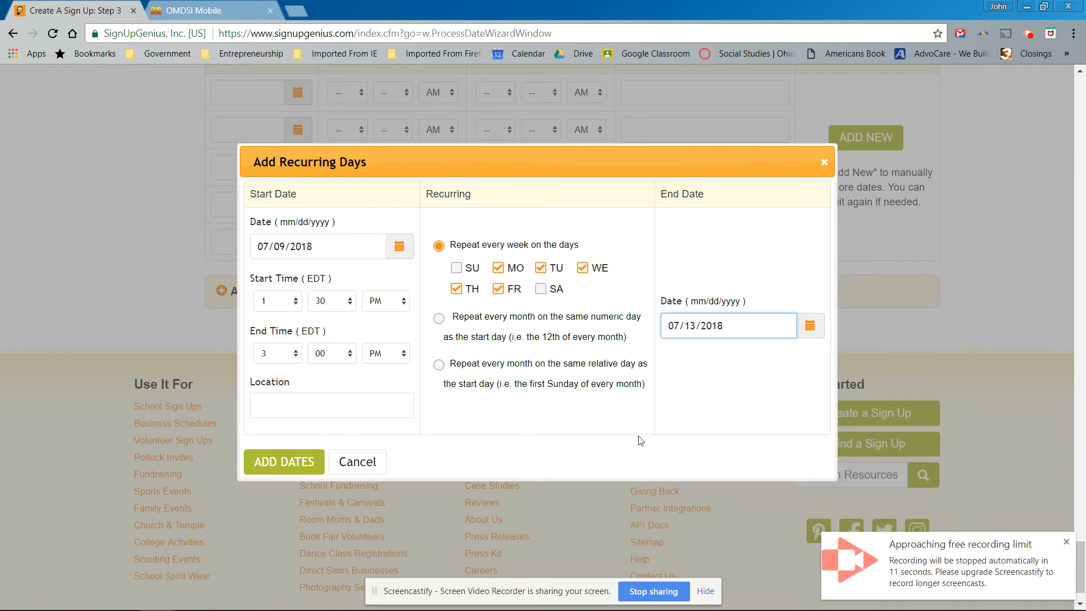
# Step: Enter North Quad as the location and add the recurring dates to the sign-up
pyautogui.click(318, 411)
pyautogui.write('North Quad')
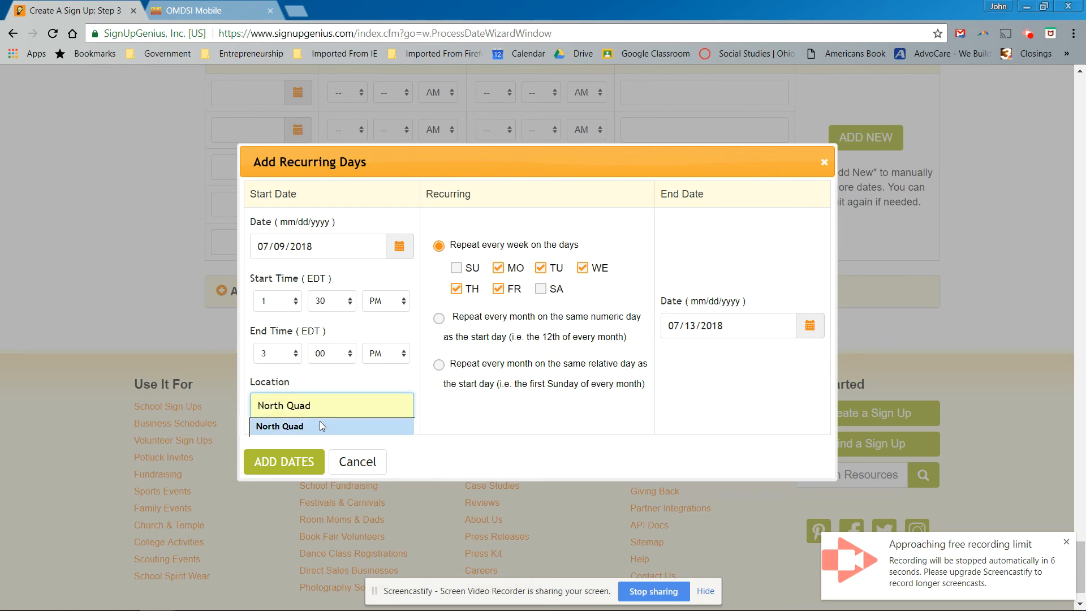
pyautogui.click(320, 424)
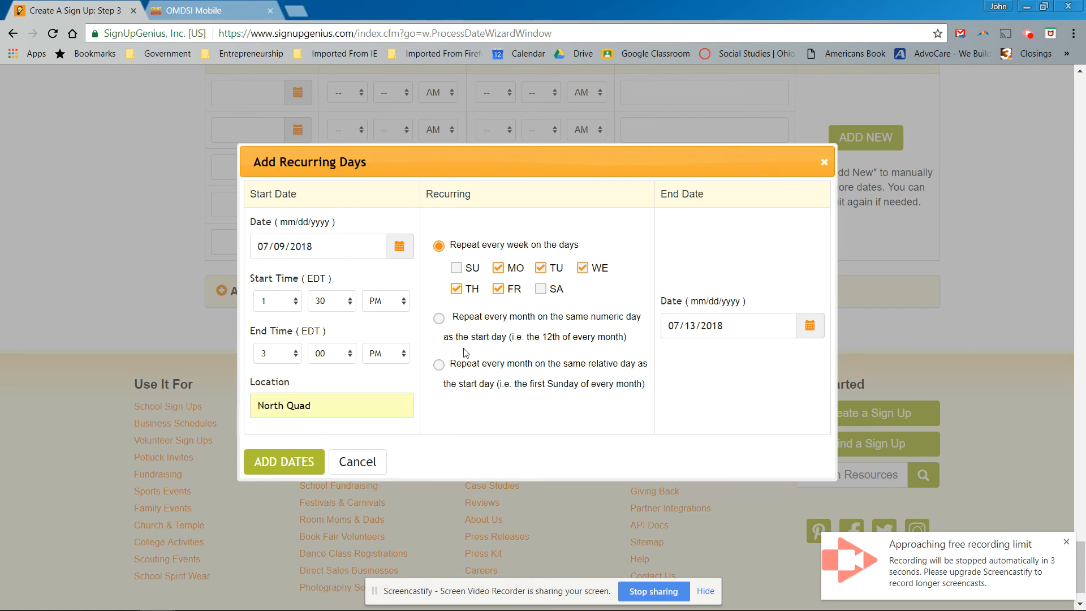
pyautogui.click(278, 471)
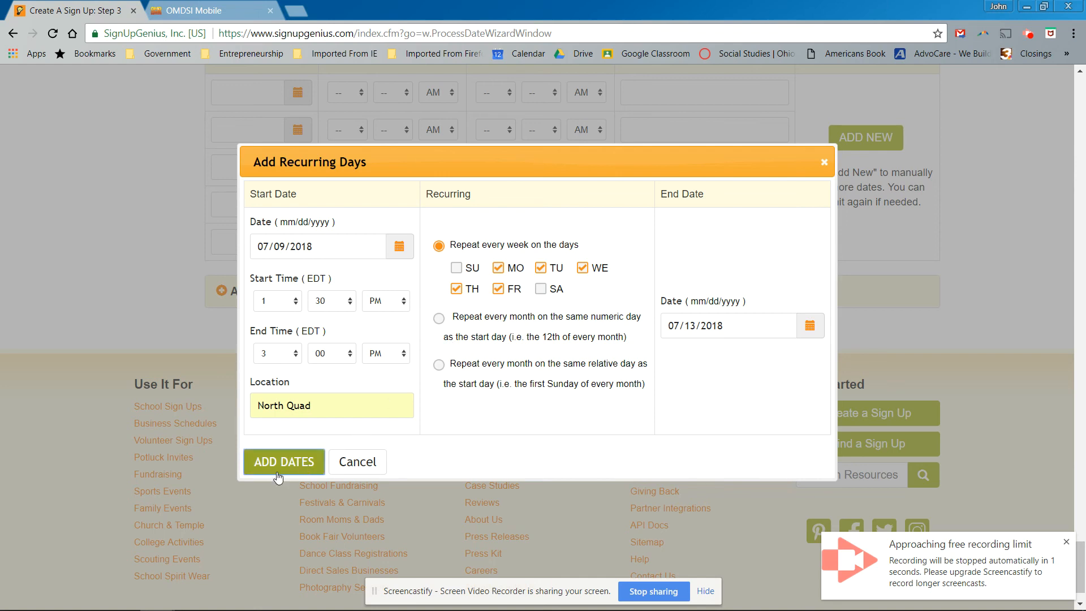